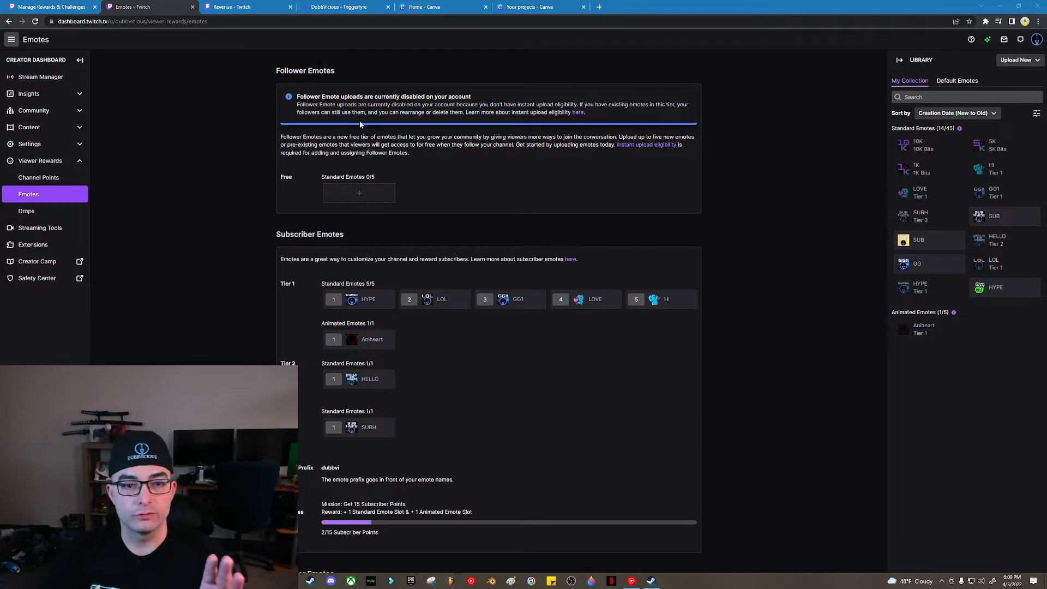
- Switch to Canva and create a new blank Twitch Emote design
{"action": "mouse_move", "coordinate": [428, 299]}
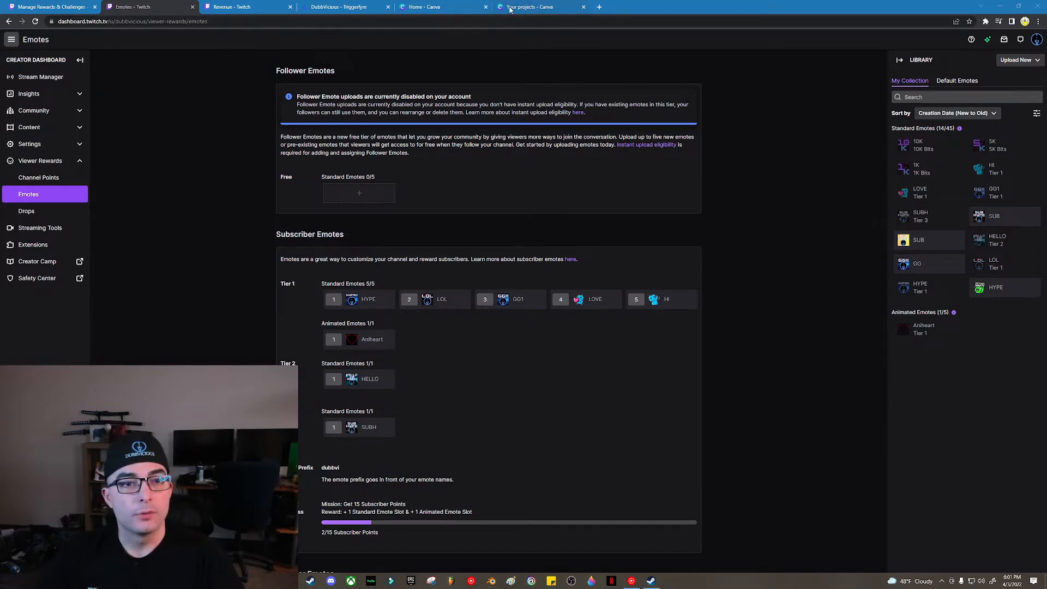
{"action": "left_click", "coordinate": [540, 7]}
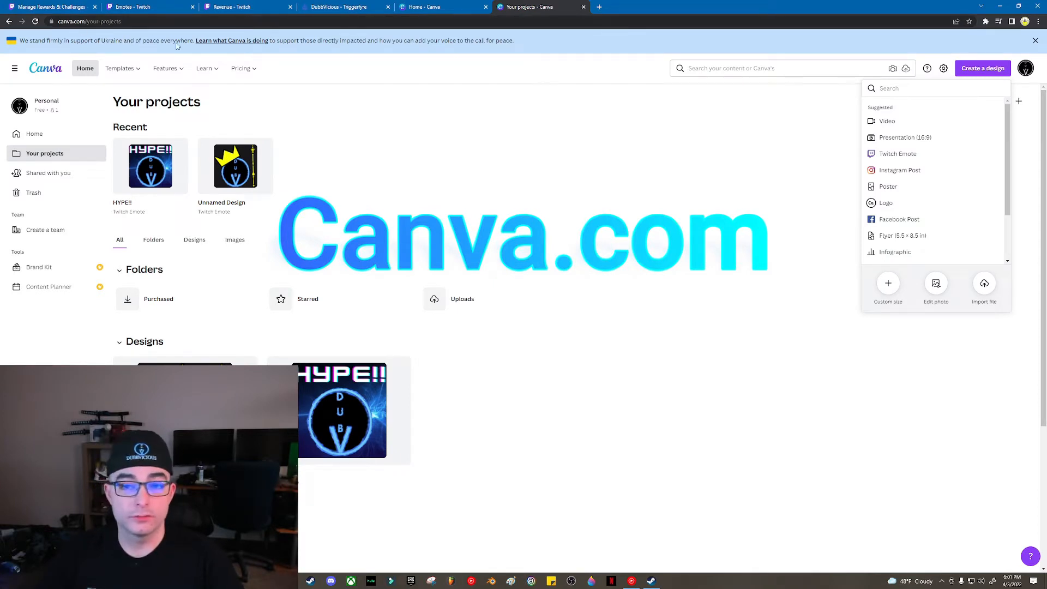
{"action": "left_click", "coordinate": [1002, 74]}
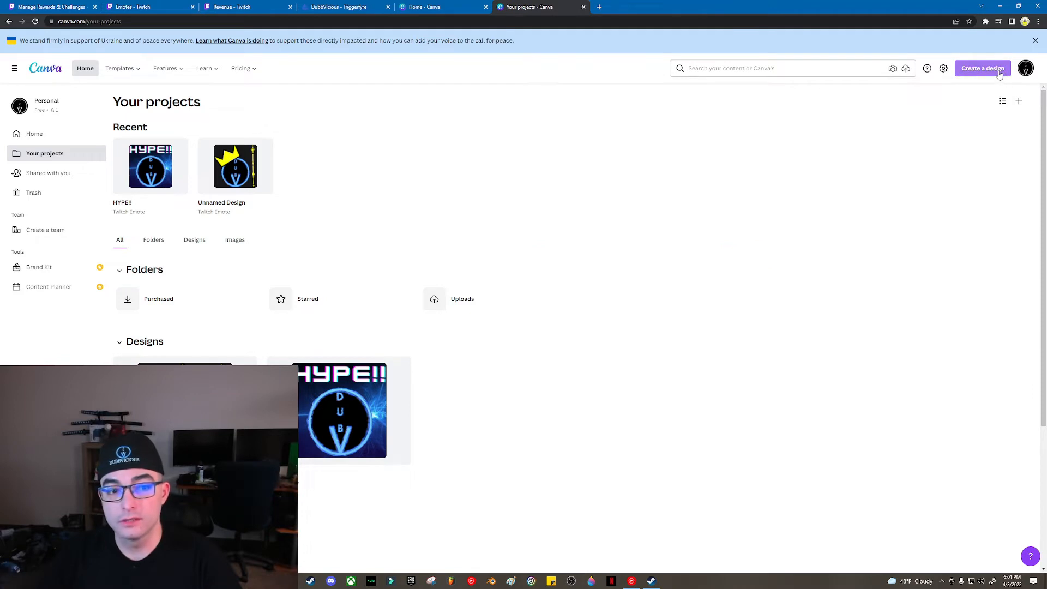
{"action": "left_click", "coordinate": [999, 74]}
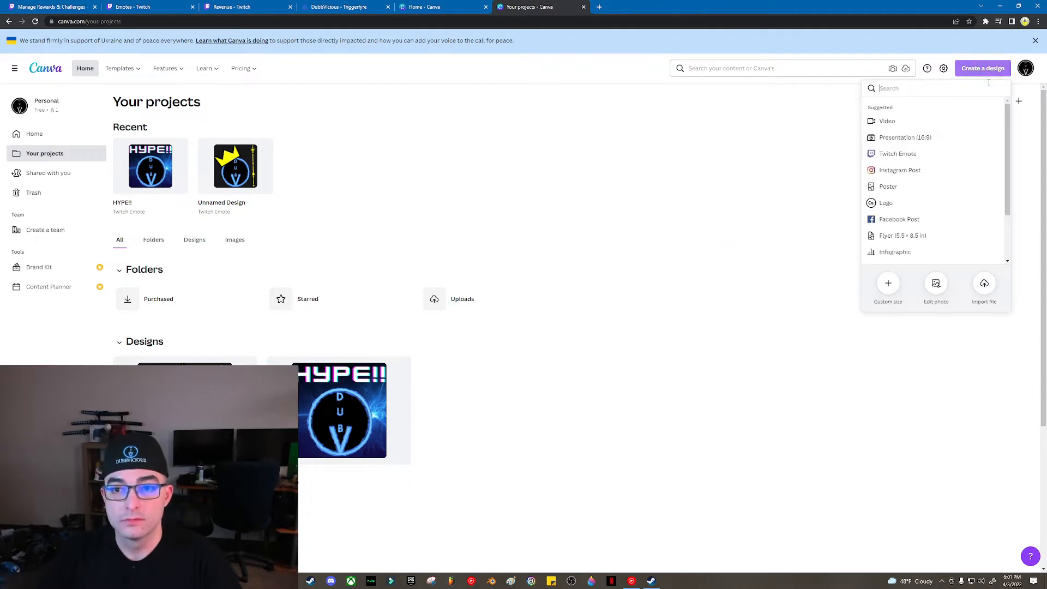
{"action": "left_click", "coordinate": [899, 155]}
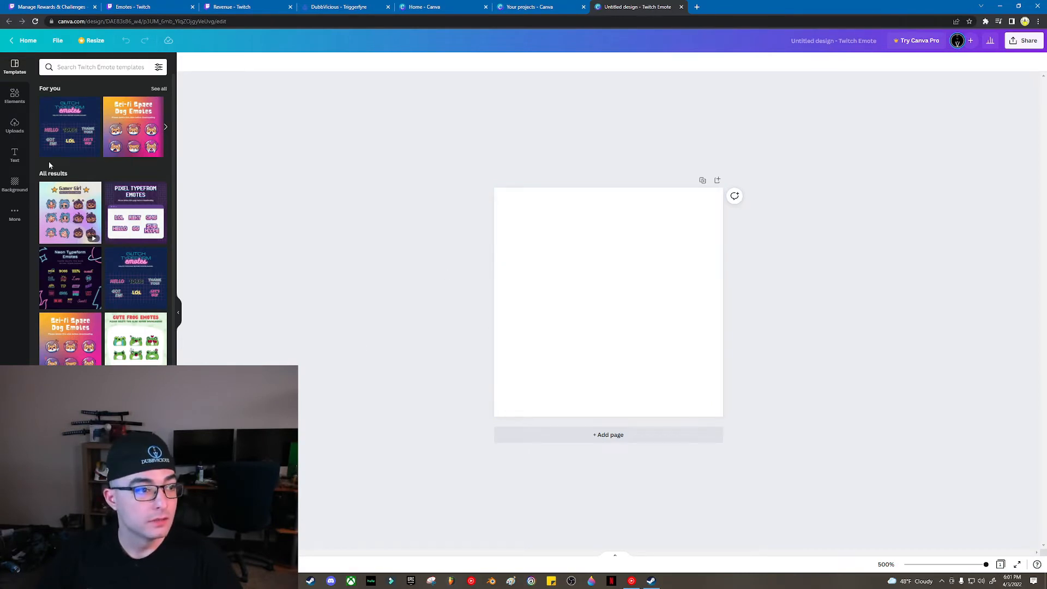
- Place the uploaded round DUBV logo on the canvas and enlarge it vertically until it fills most of the page
{"action": "left_click", "coordinate": [15, 125]}
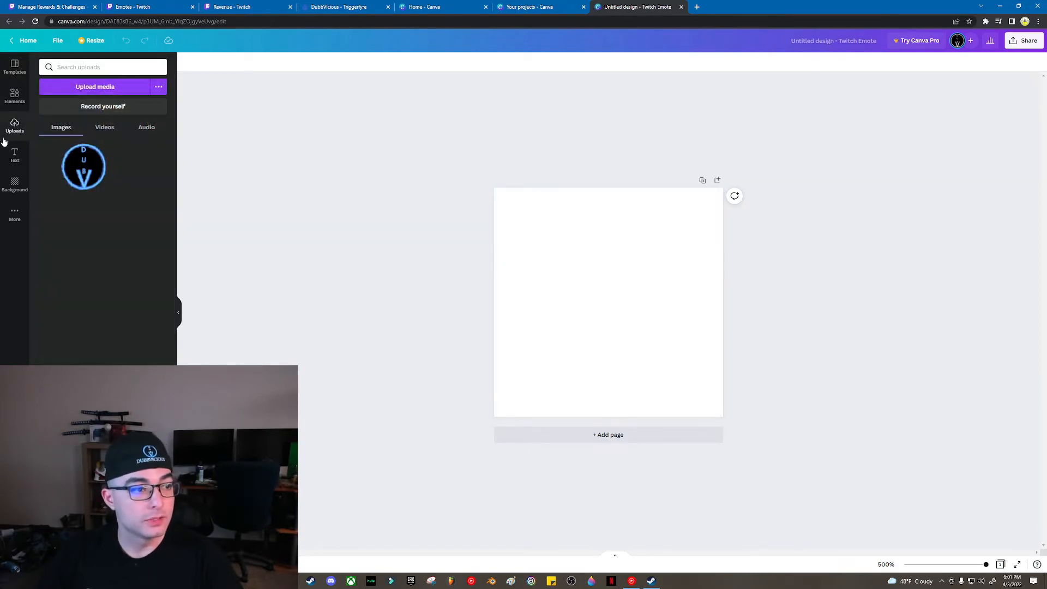
{"action": "left_click", "coordinate": [92, 177]}
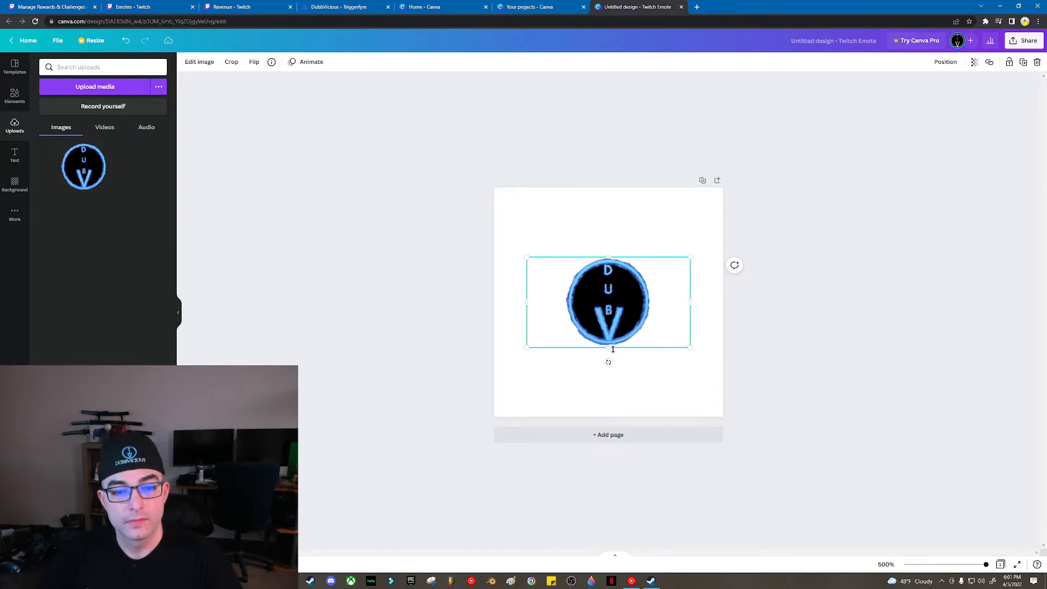
{"action": "left_click_drag", "start_coordinate": [613, 349], "coordinate": [613, 395]}
{"action": "left_click_drag", "start_coordinate": [612, 258], "coordinate": [612, 217]}
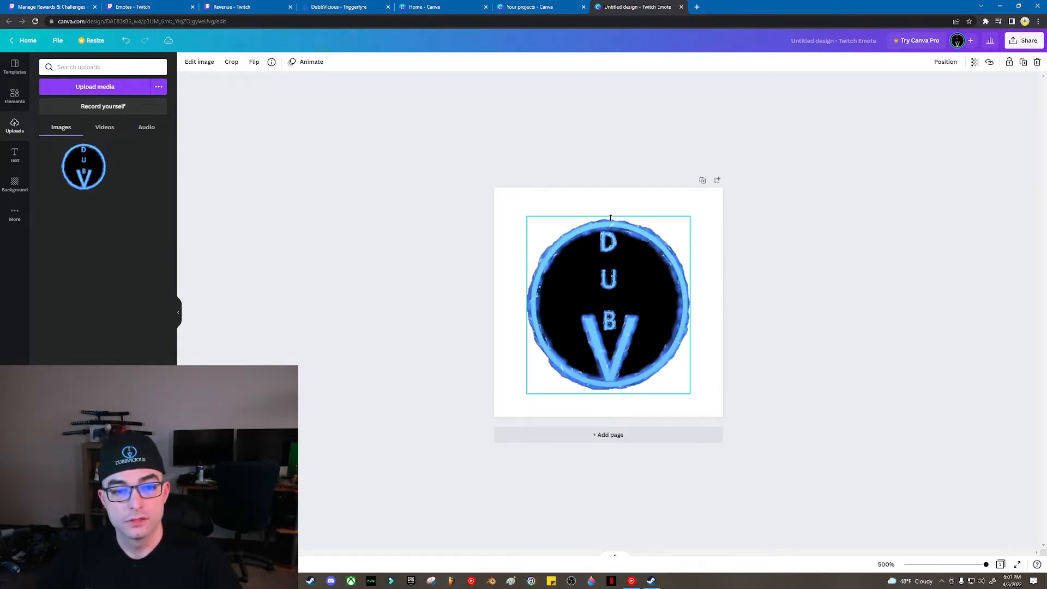
- Add the recently used gold laurel wreath, enlarge it and center it so that it frames the logo
{"action": "left_click", "coordinate": [15, 155]}
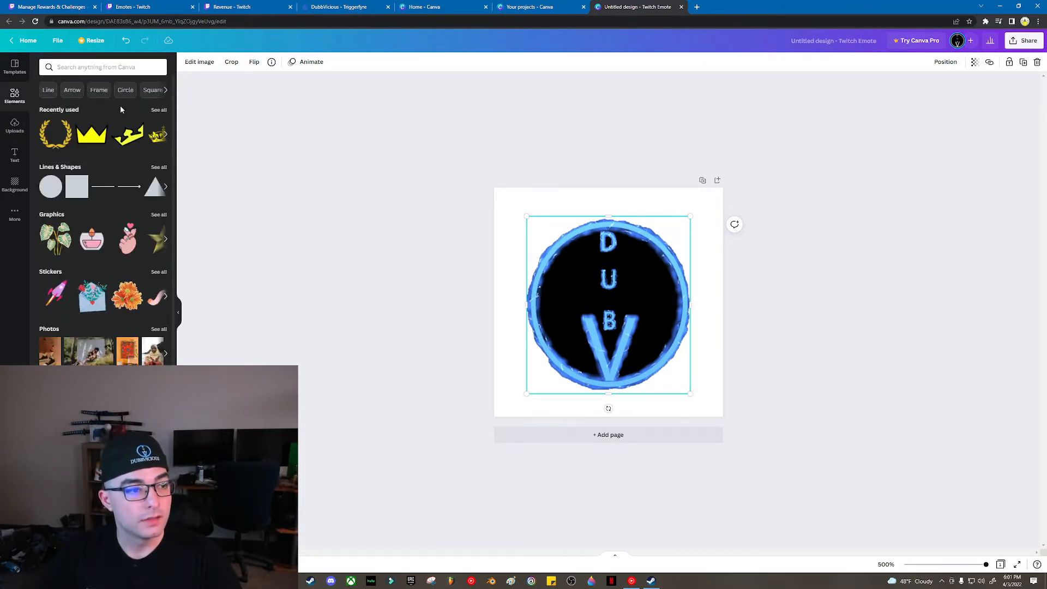
{"action": "left_click_drag", "start_coordinate": [62, 140], "coordinate": [597, 324]}
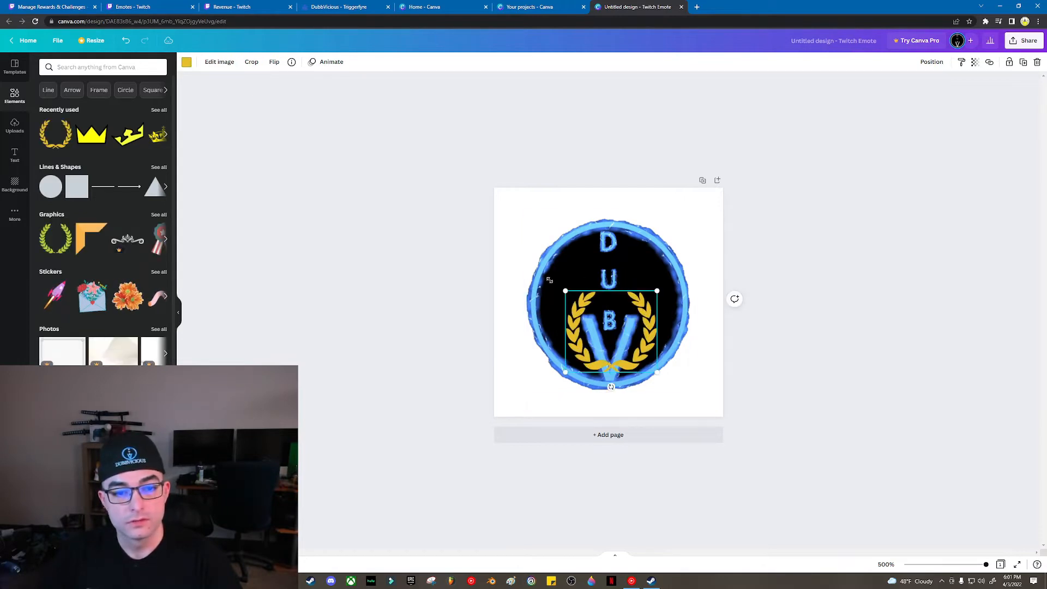
{"action": "left_click_drag", "start_coordinate": [549, 280], "coordinate": [490, 228]}
{"action": "left_click_drag", "start_coordinate": [678, 383], "coordinate": [723, 386]}
{"action": "mouse_move", "coordinate": [614, 332]}
{"action": "left_mouse_down"}
{"action": "mouse_move", "coordinate": [624, 311]}
{"action": "mouse_move", "coordinate": [616, 318]}
{"action": "left_mouse_up"}
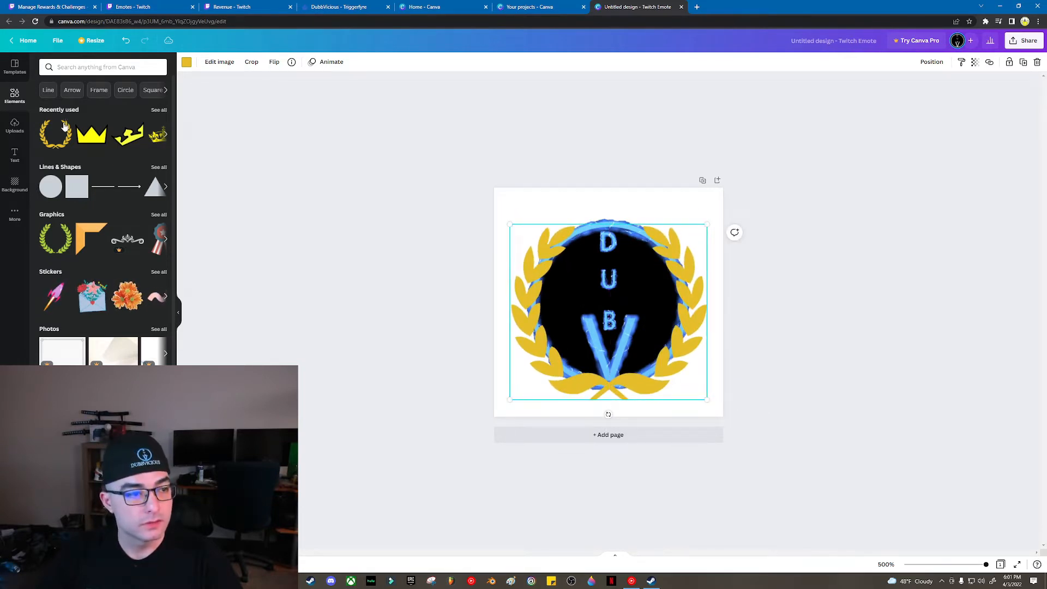
- Add the yellow crown, tilt it counterclockwise and place it over the upper-left edge of the logo
{"action": "left_click", "coordinate": [84, 140]}
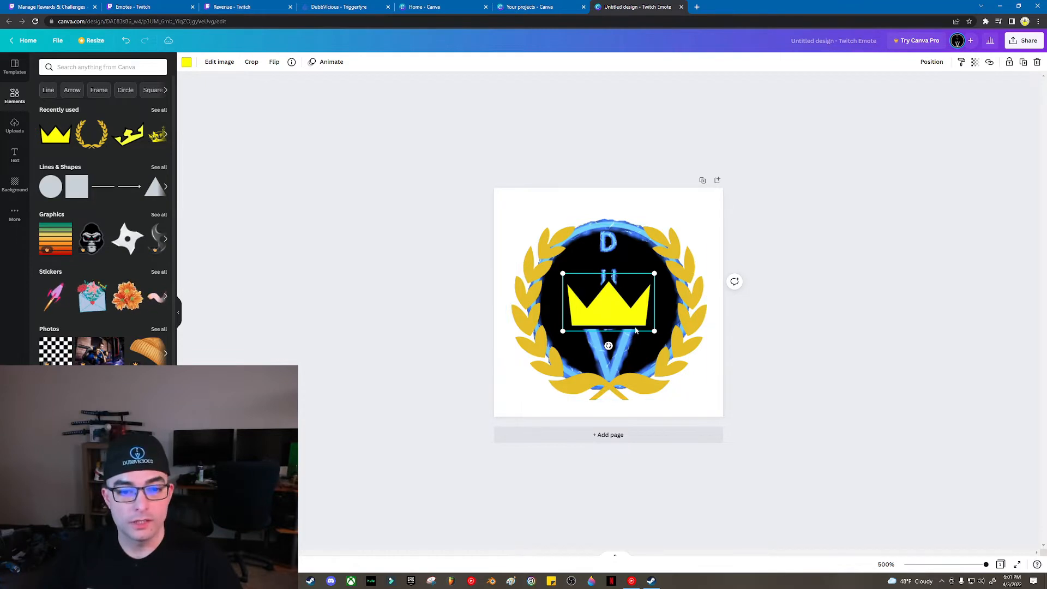
{"action": "left_click_drag", "start_coordinate": [608, 346], "coordinate": [565, 228]}
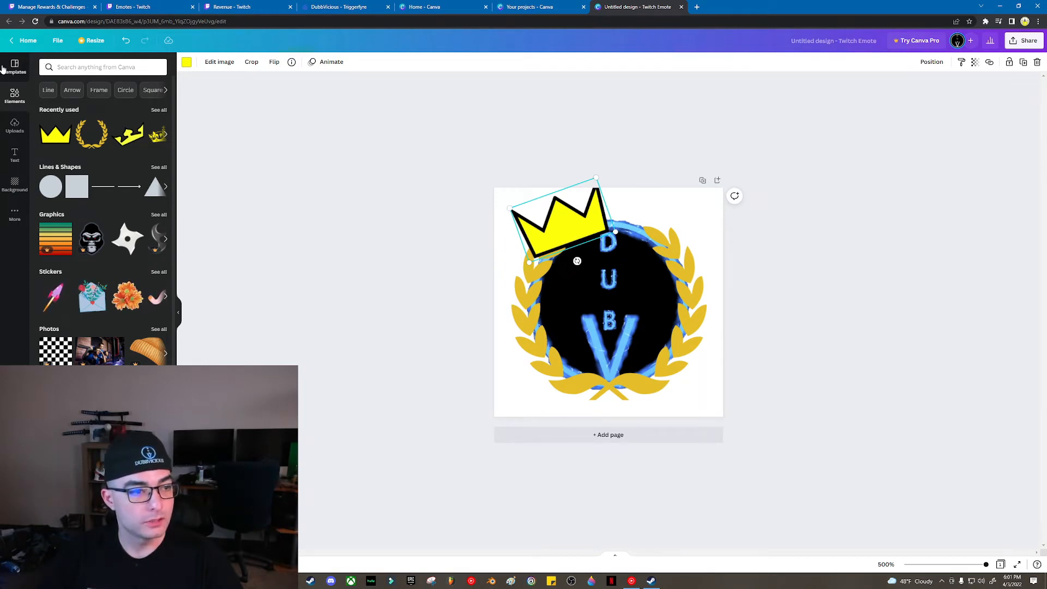
{"action": "left_click_drag", "start_coordinate": [550, 228], "coordinate": [577, 221]}
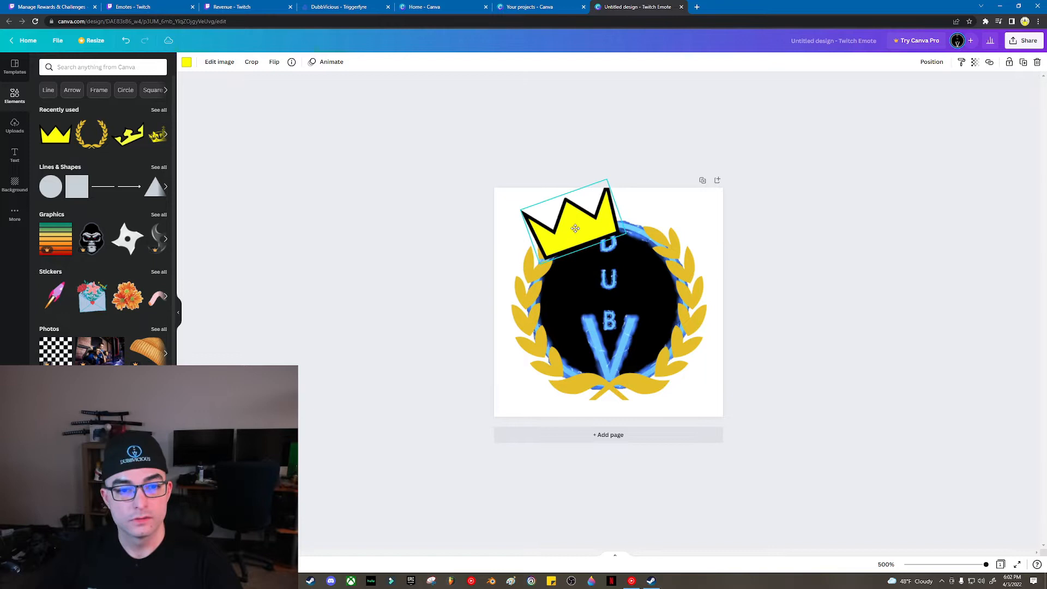
- Layer the crown behind the wreath but in front of the logo, and reposition it near the canvas's upper-left corner
{"action": "left_click", "coordinate": [932, 62]}
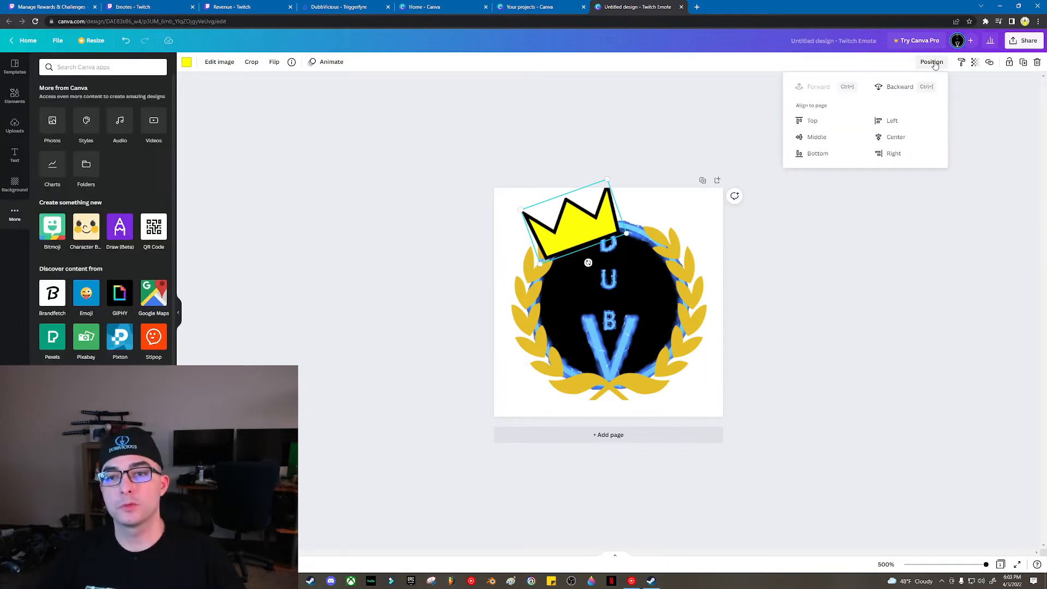
{"action": "left_click", "coordinate": [900, 87]}
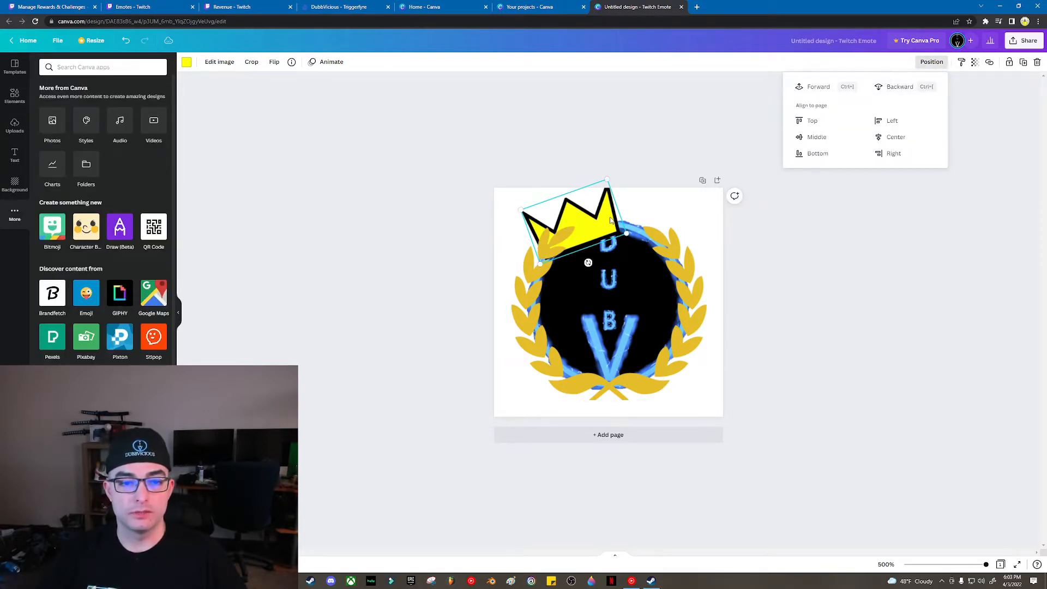
{"action": "left_click", "coordinate": [899, 86]}
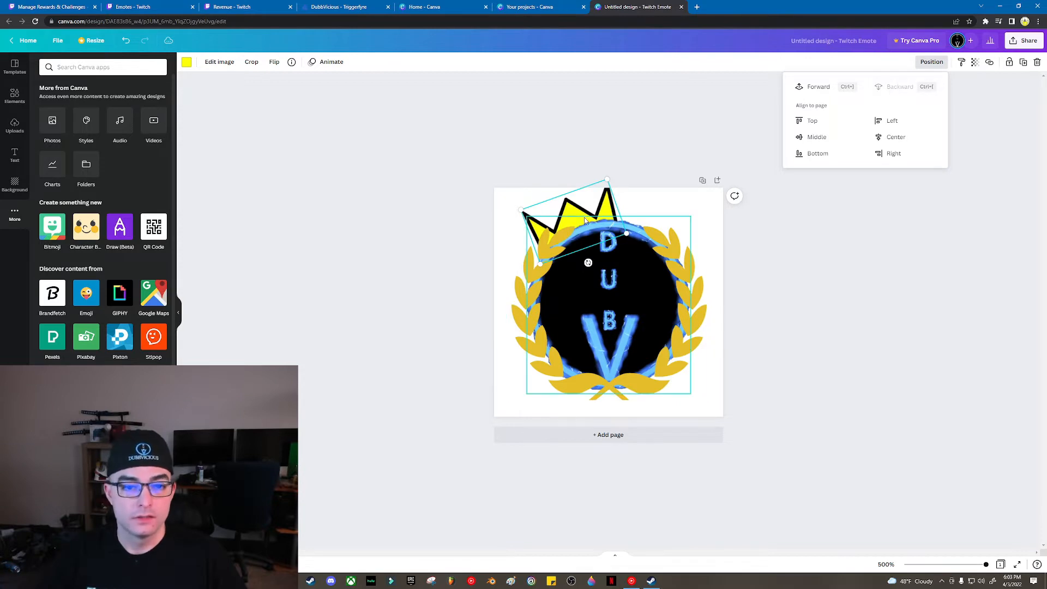
{"action": "left_click", "coordinate": [825, 88]}
{"action": "left_click", "coordinate": [825, 88]}
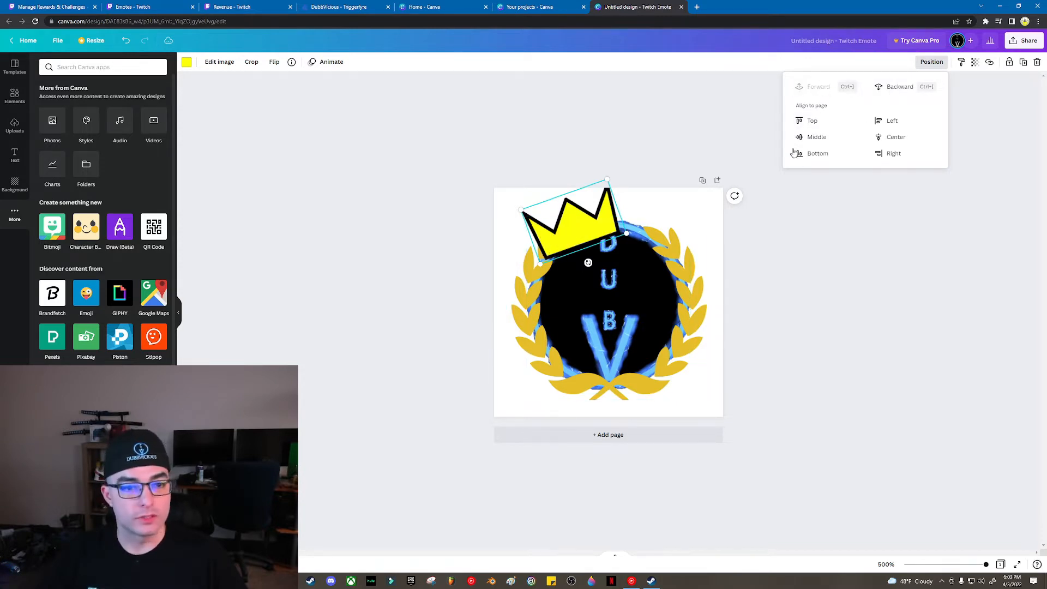
{"action": "left_click", "coordinate": [894, 87]}
{"action": "left_click_drag", "start_coordinate": [594, 229], "coordinate": [594, 207]}
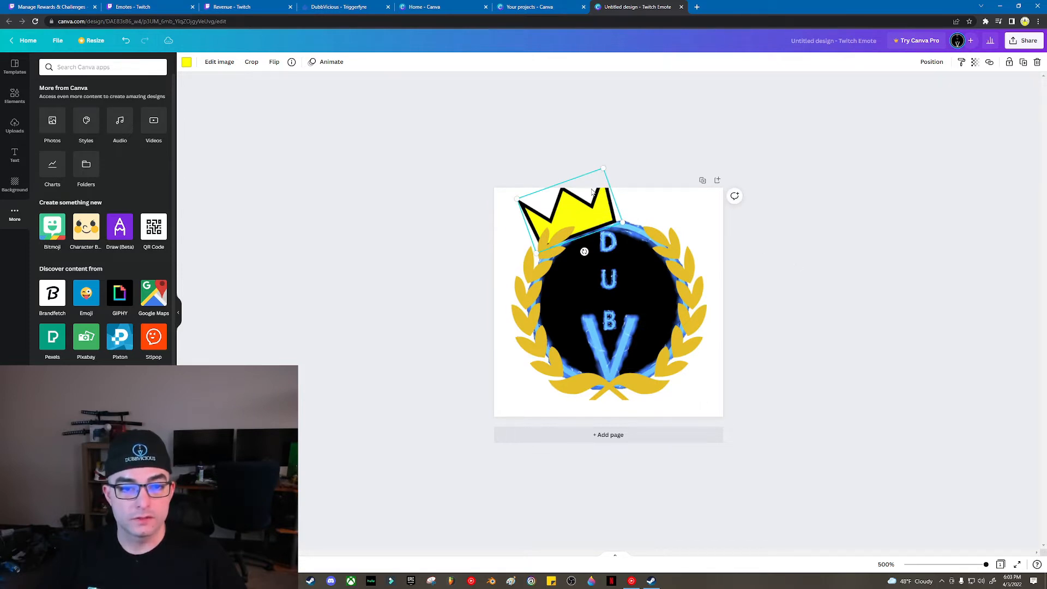
{"action": "left_click_drag", "start_coordinate": [589, 207], "coordinate": [581, 226]}
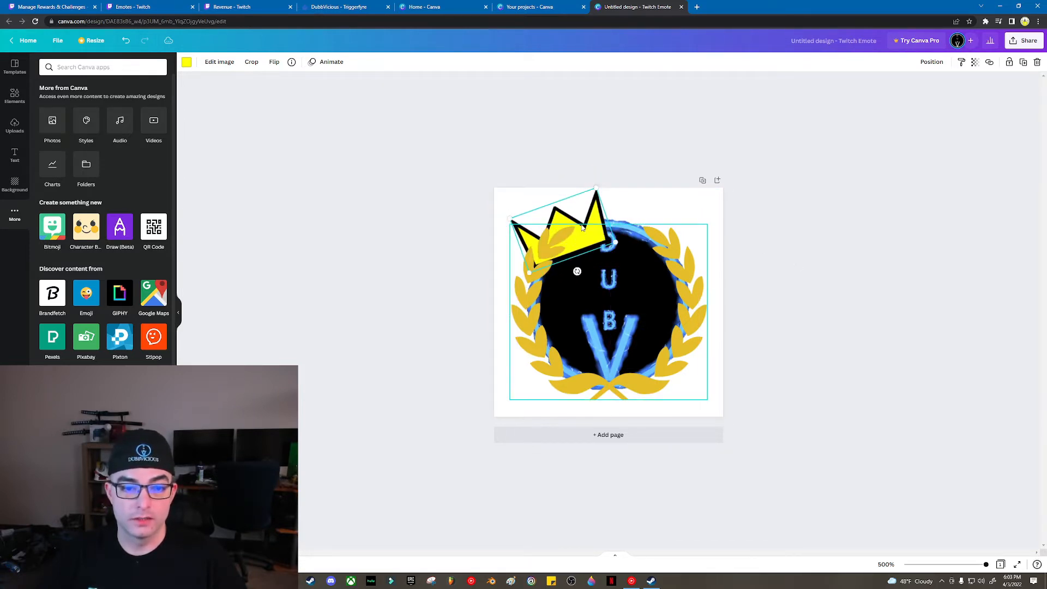
- Lower the logo and wreath together toward the canvas's bottom edge, and shrink the crown to rest on the logo's top edge
{"action": "left_click_drag", "start_coordinate": [613, 305], "coordinate": [631, 286]}
{"action": "left_click", "coordinate": [637, 249]}
{"action": "left_click", "coordinate": [645, 241]}
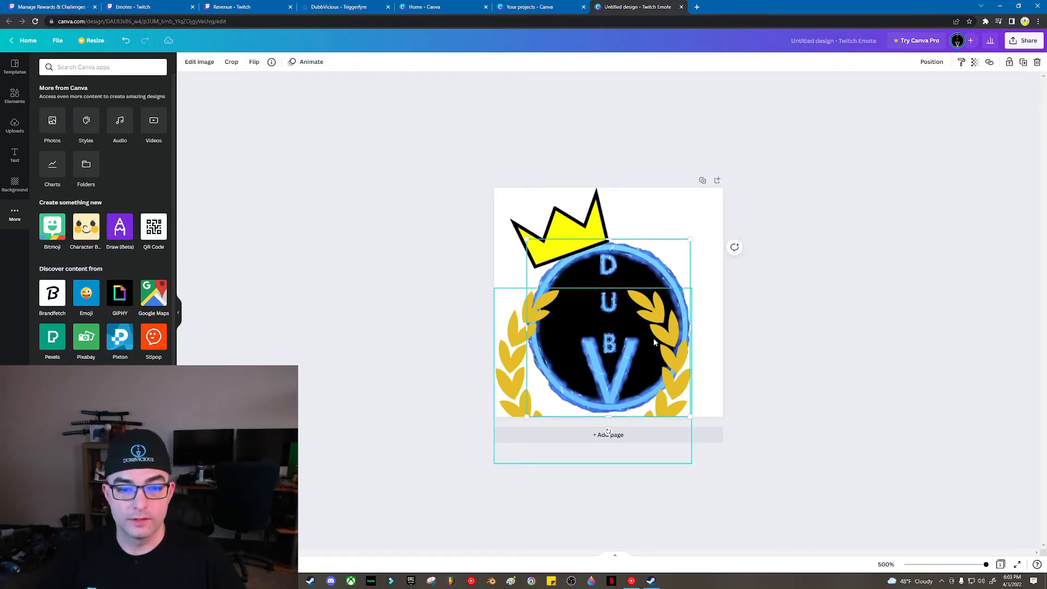
{"action": "left_click", "coordinate": [651, 339]}
{"action": "left_click_drag", "start_coordinate": [651, 344], "coordinate": [666, 304]}
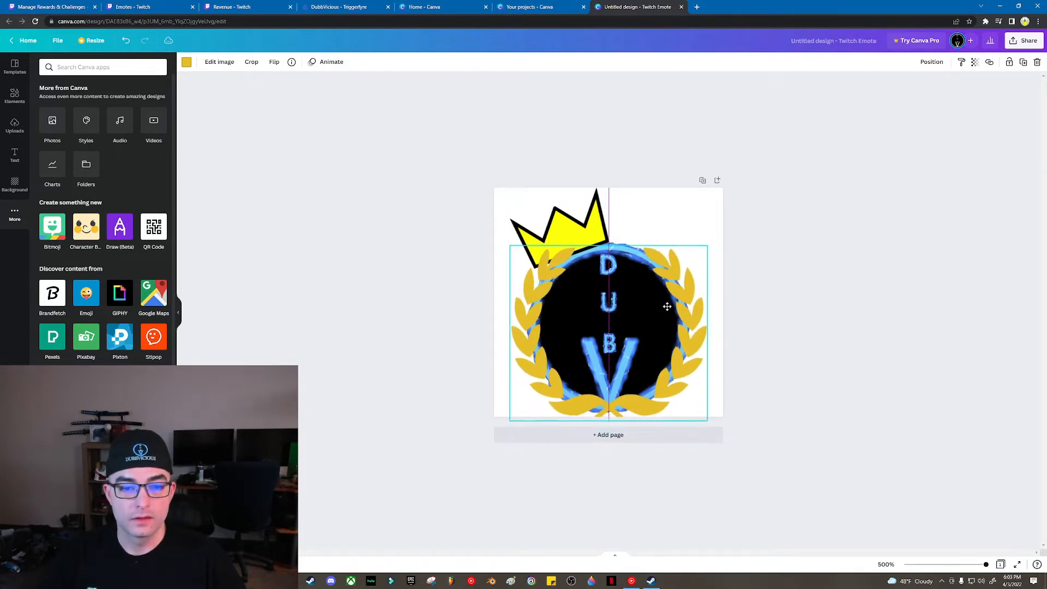
{"action": "left_click", "coordinate": [595, 219]}
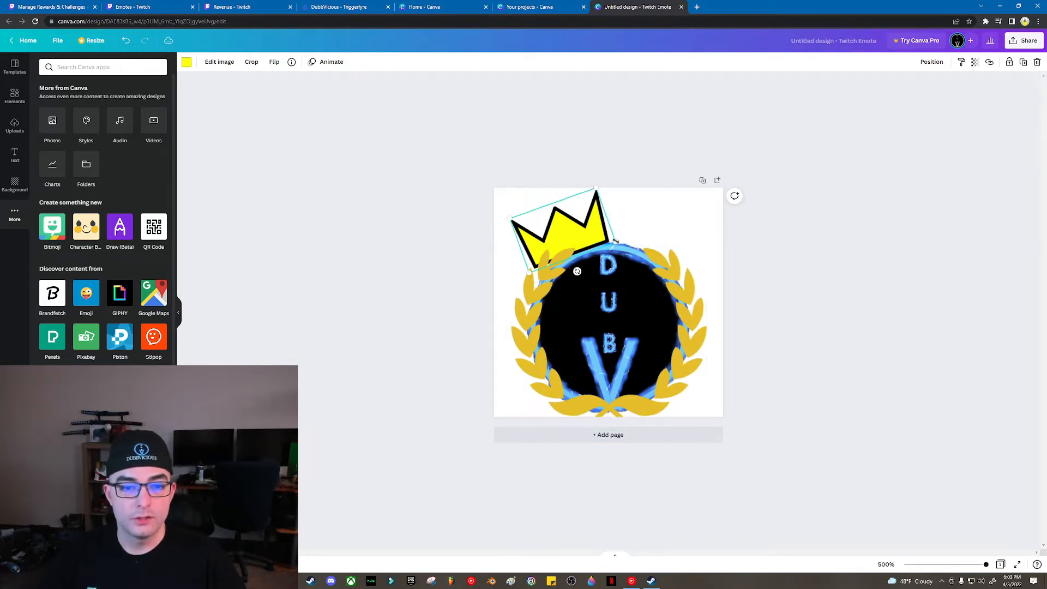
{"action": "left_click_drag", "start_coordinate": [615, 241], "coordinate": [601, 231]}
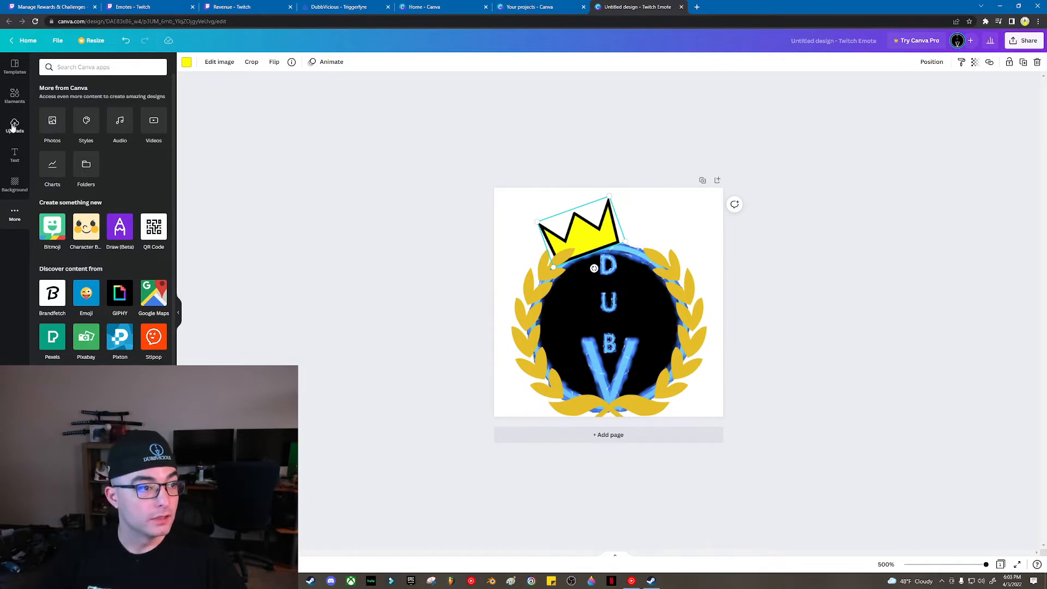
- Add the pink neon GLOW font combination and place it across the upper part of the emote
{"action": "left_click", "coordinate": [14, 155]}
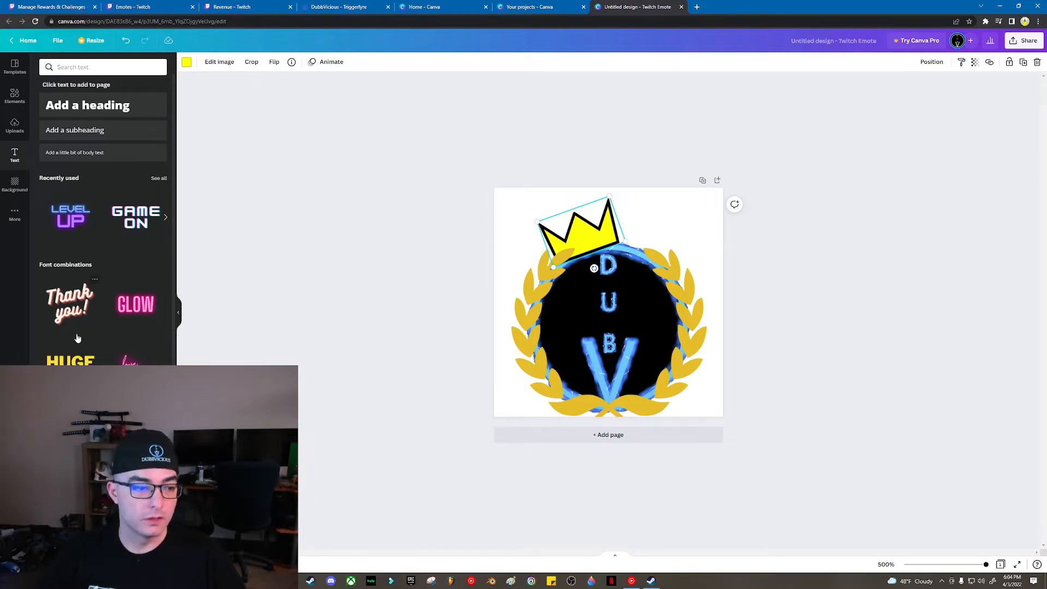
{"action": "scroll", "coordinate": [92, 315], "scroll_direction": "down", "scroll_amount": 5}
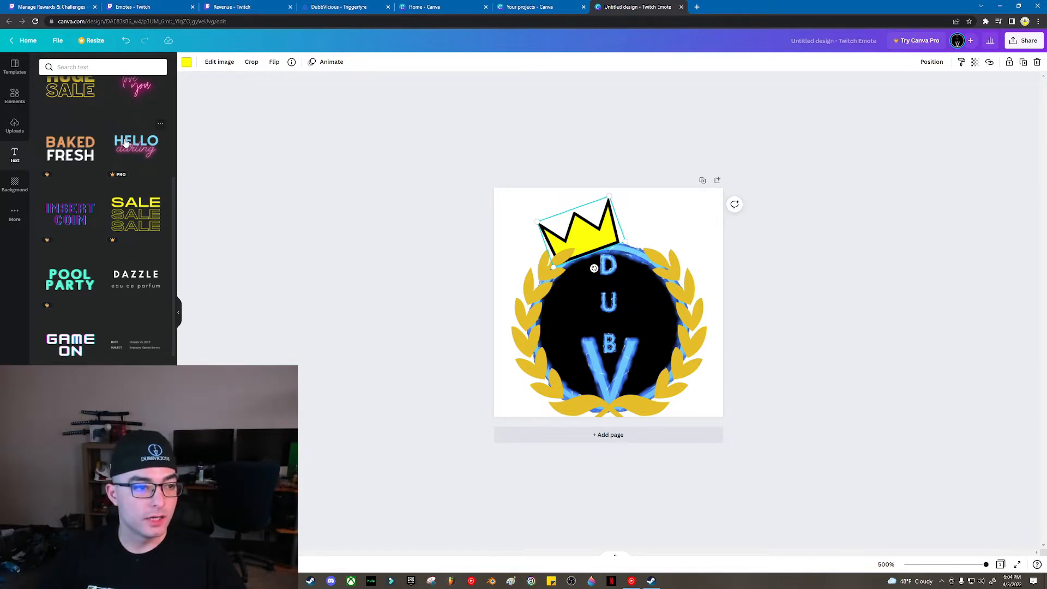
{"action": "scroll", "coordinate": [125, 143], "scroll_direction": "up", "scroll_amount": 3}
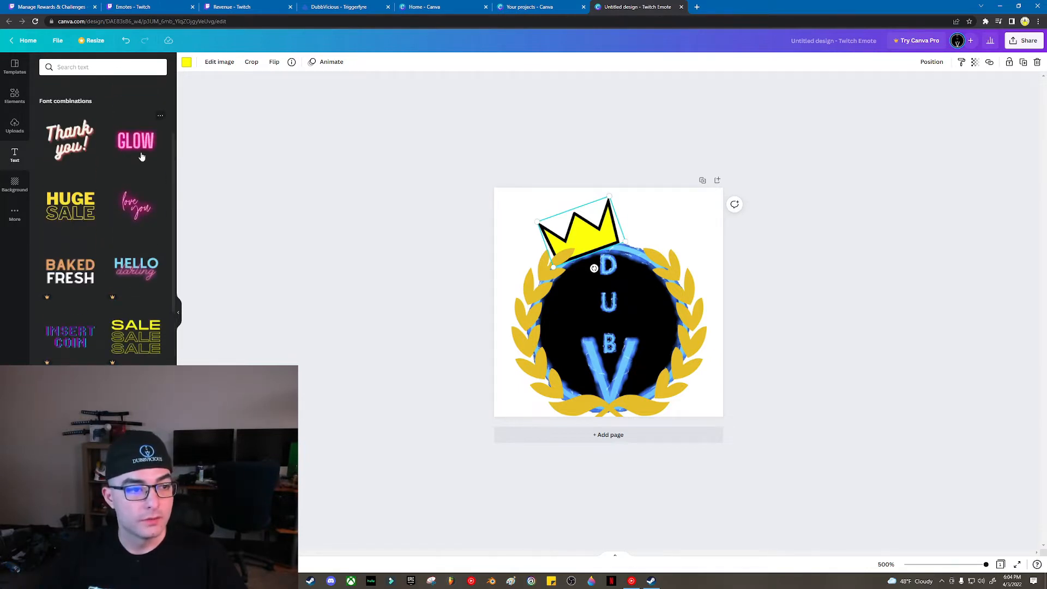
{"action": "left_click", "coordinate": [140, 148]}
{"action": "left_click_drag", "start_coordinate": [665, 288], "coordinate": [674, 232]}
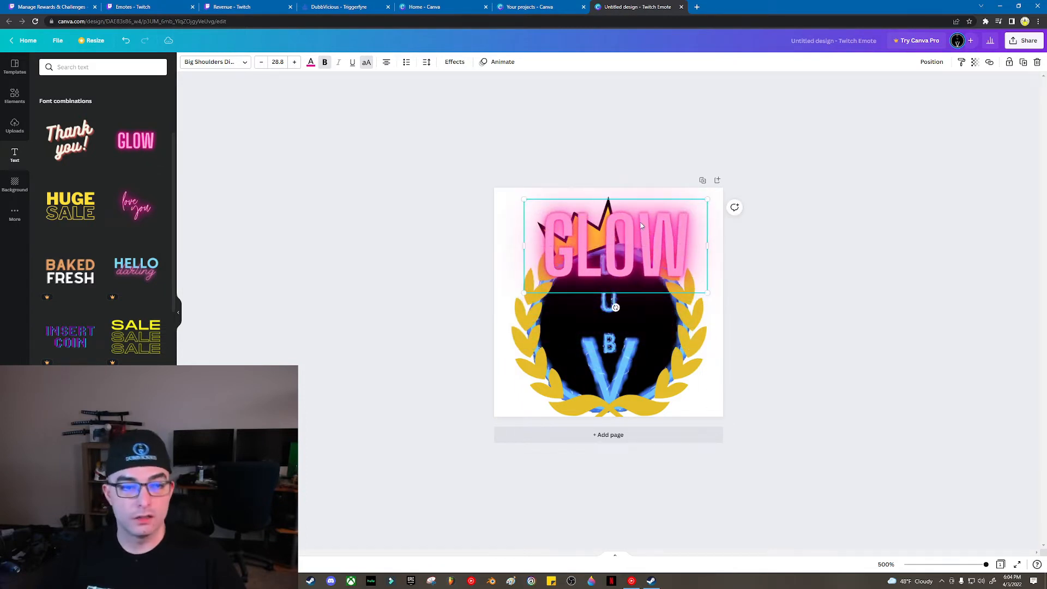
{"action": "right_click", "coordinate": [671, 230]}
{"action": "key", "text": "Escape"}
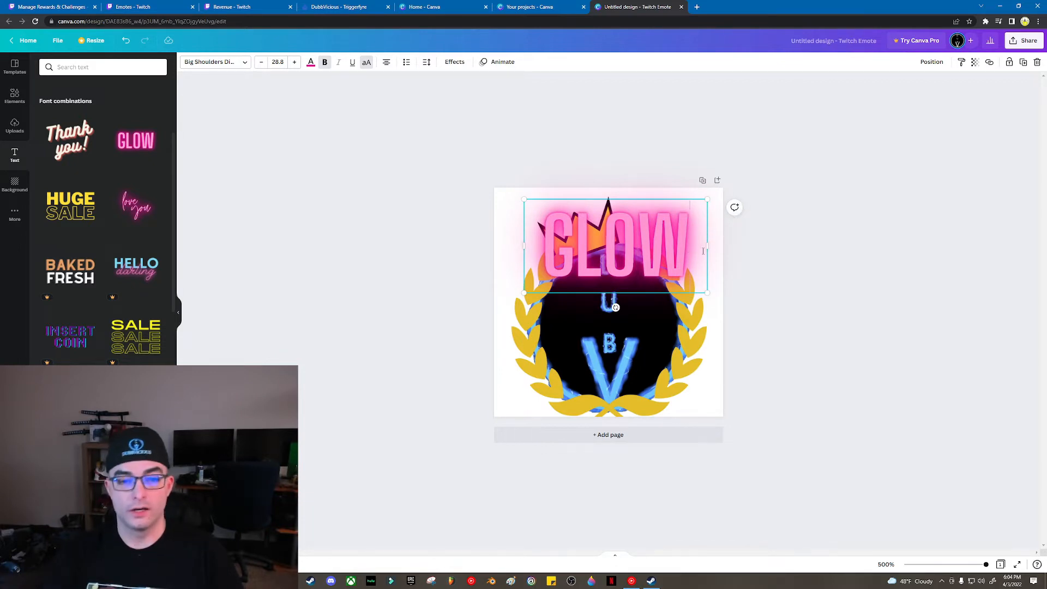
- Replace the GLOW wording with "DUBV!"
{"action": "key", "text": "BackSpace"}
{"action": "key", "text": "BackSpace"}
{"action": "key", "text": "BackSpace"}
{"action": "key", "text": "BackSpace"}
{"action": "type", "text": "DU"}
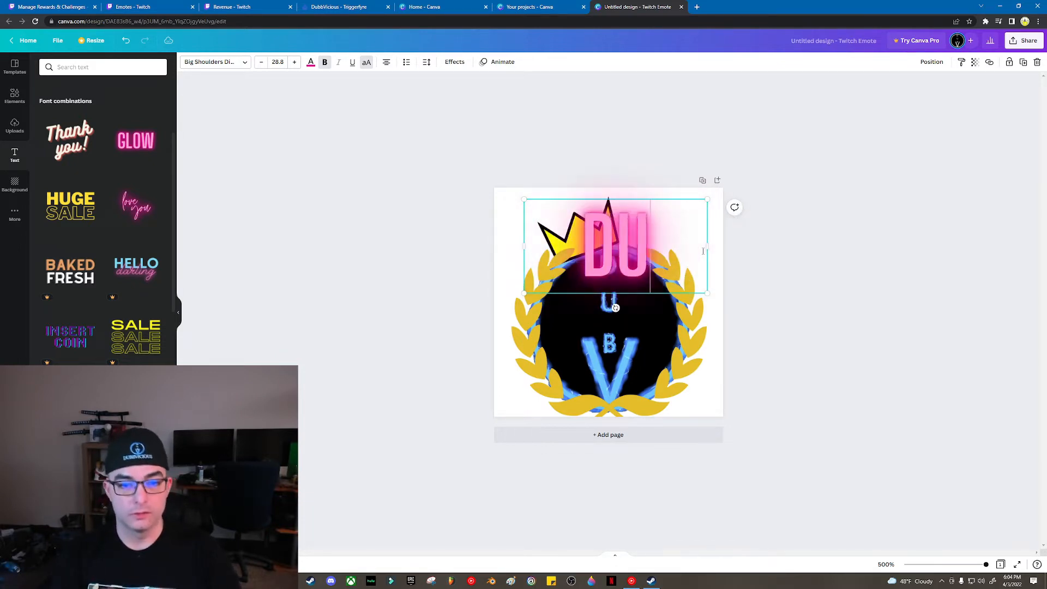
{"action": "type", "text": "BV!"}
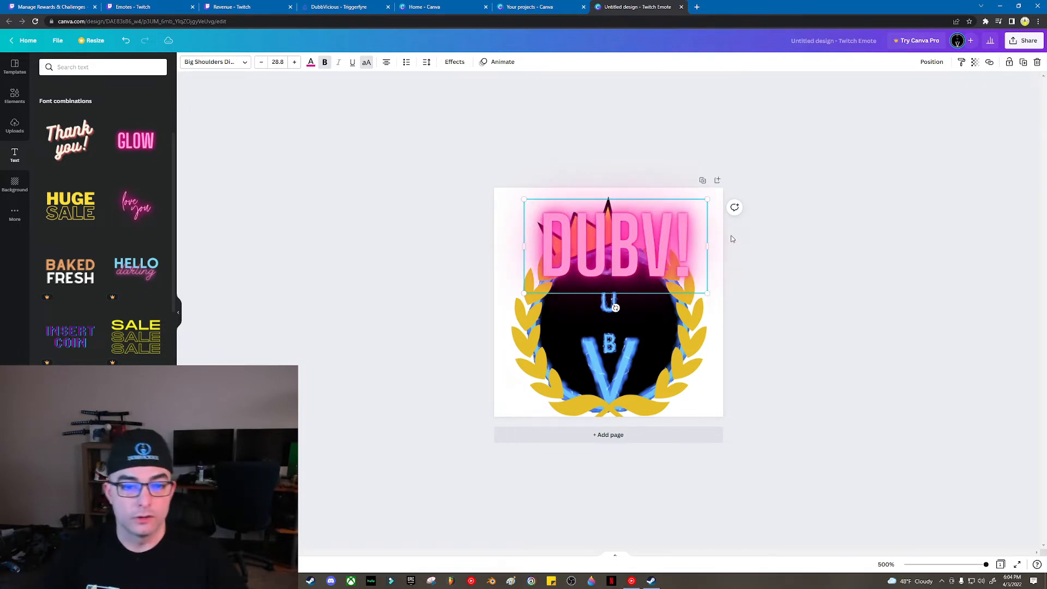
- Change the neon text to "HYPE!" and move it down, centered over the middle of the logo
{"action": "left_click_drag", "start_coordinate": [696, 257], "coordinate": [481, 255]}
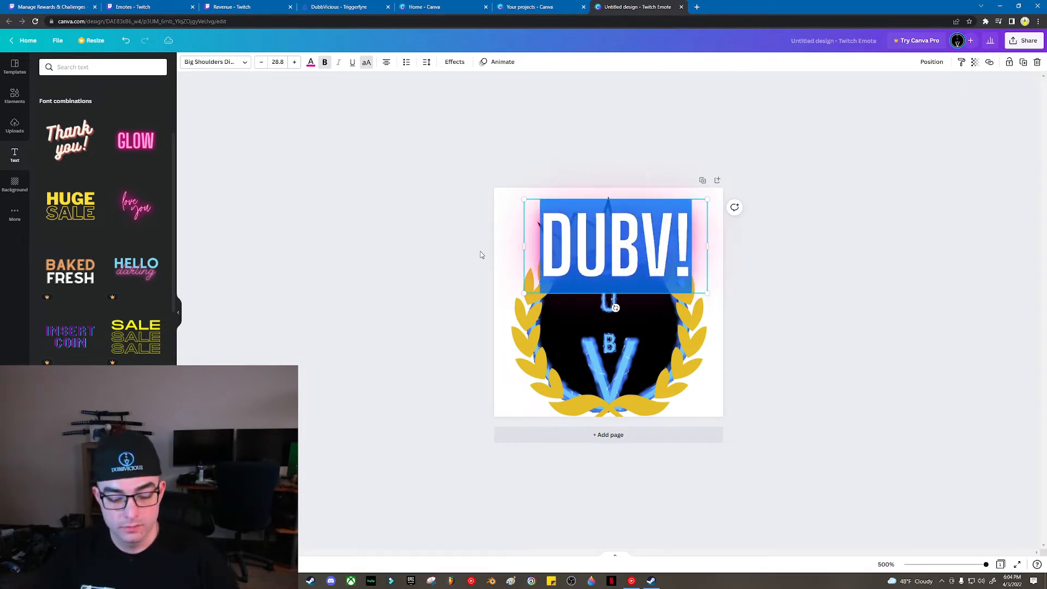
{"action": "type", "text": "HYPE!"}
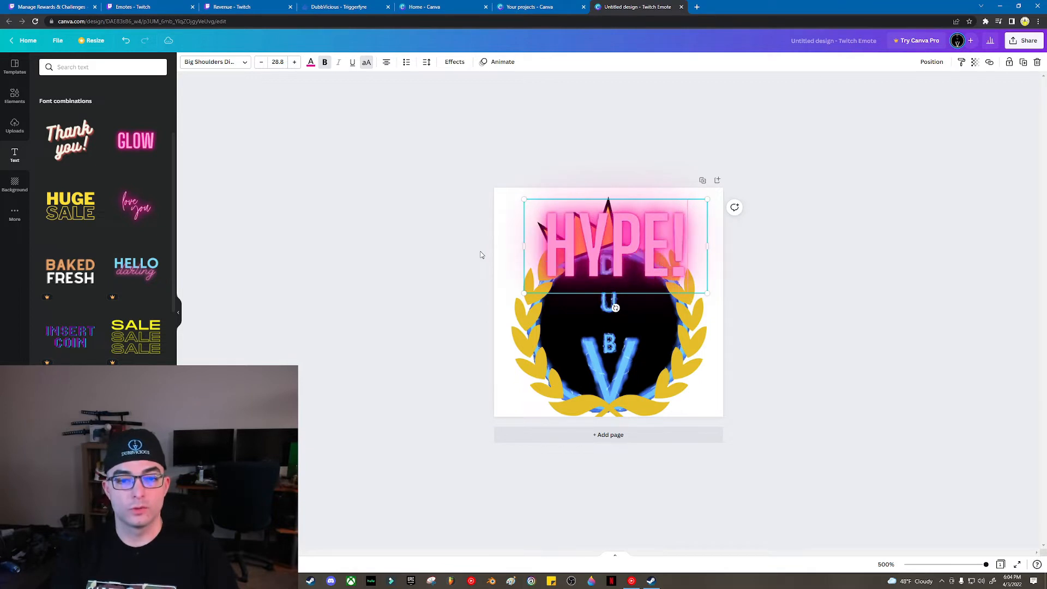
{"action": "left_click", "coordinate": [752, 275]}
{"action": "left_click_drag", "start_coordinate": [627, 274], "coordinate": [620, 331]}
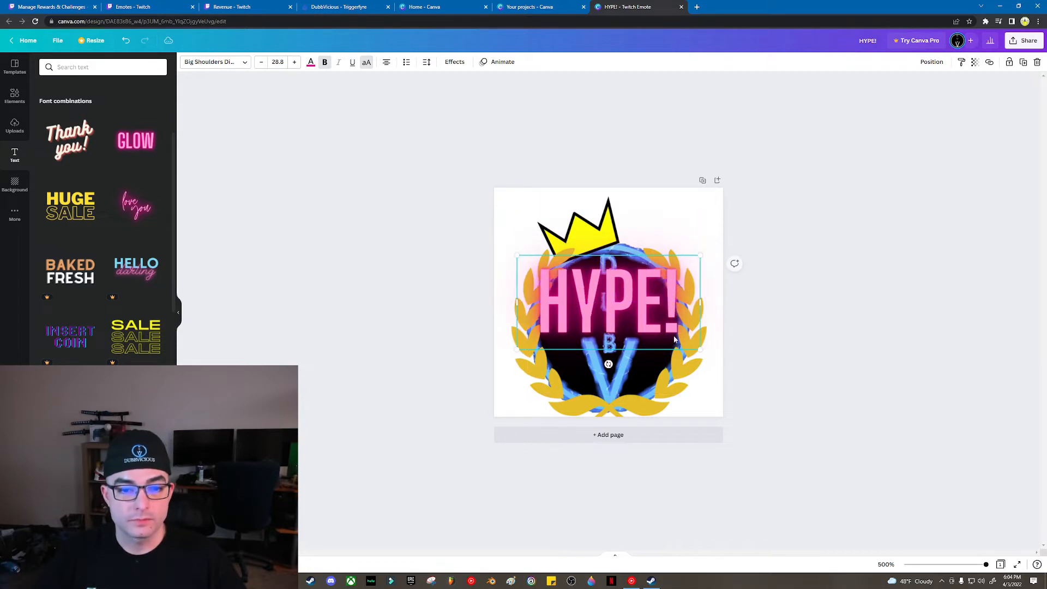
- Add the silver throwing star graphic and place it in the emote's upper right corner
{"action": "left_click", "coordinate": [15, 93]}
{"action": "scroll", "coordinate": [79, 211], "scroll_direction": "down", "scroll_amount": 1}
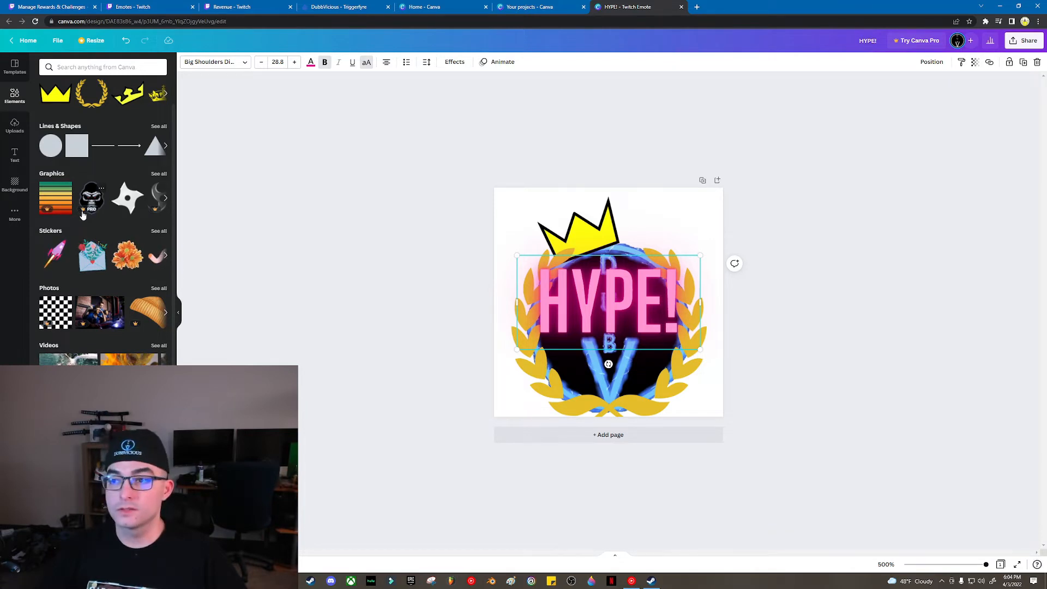
{"action": "left_click", "coordinate": [134, 197]}
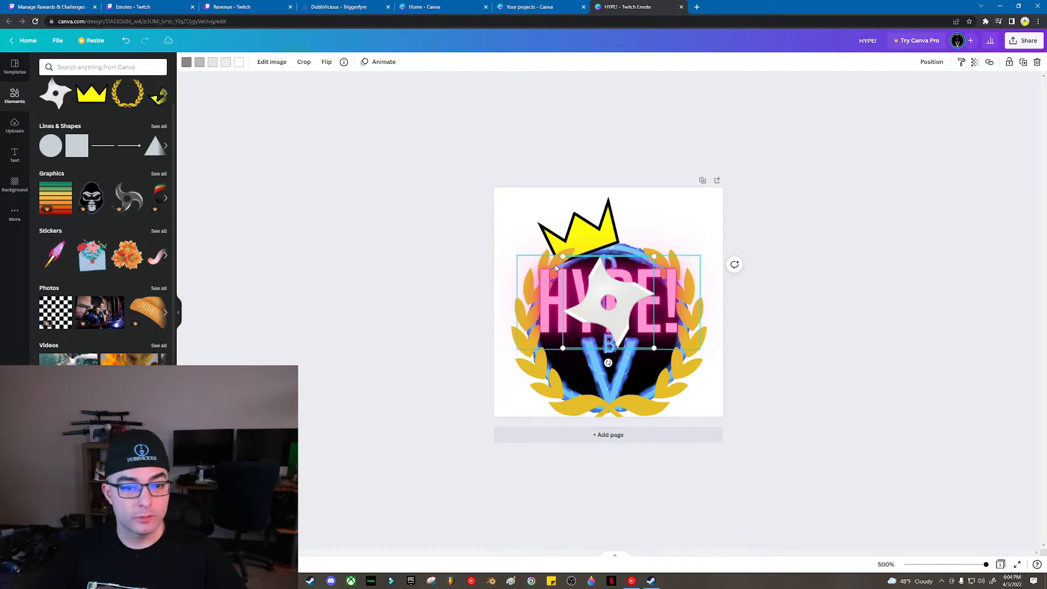
{"action": "left_click_drag", "start_coordinate": [629, 319], "coordinate": [678, 237]}
- Delete the throwing star from the emote
{"action": "right_click", "coordinate": [638, 236]}
{"action": "left_click", "coordinate": [639, 221]}
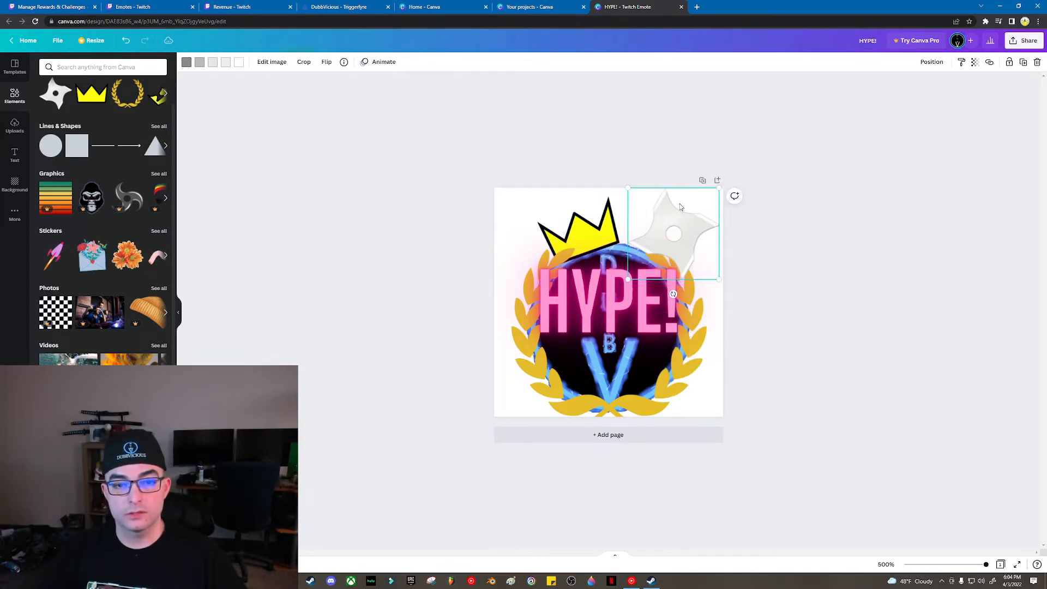
{"action": "right_click", "coordinate": [677, 223]}
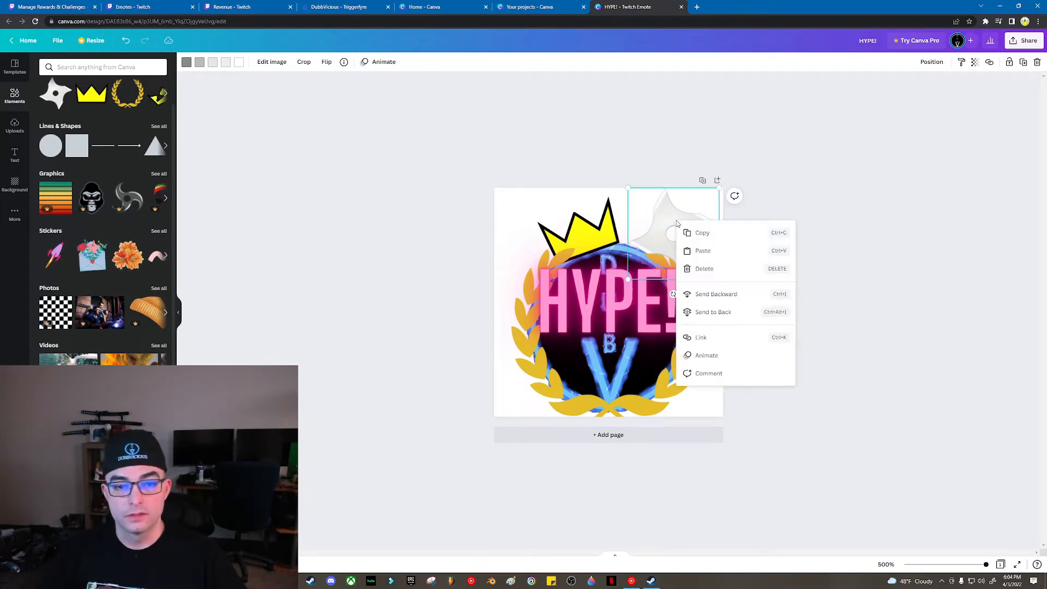
{"action": "left_click", "coordinate": [702, 269]}
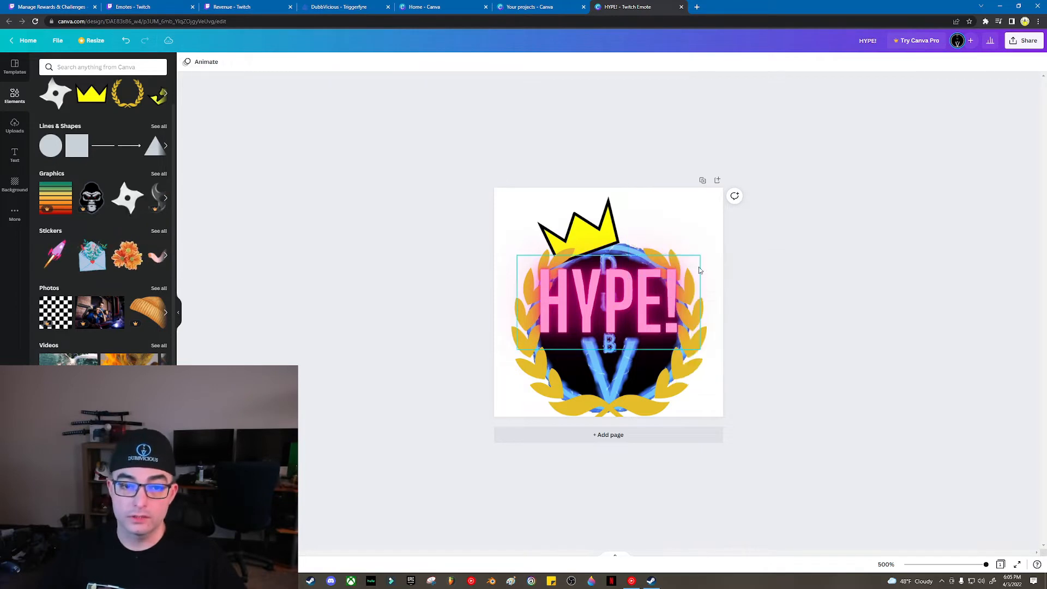
{"action": "left_click", "coordinate": [633, 305]}
{"action": "right_click", "coordinate": [638, 302]}
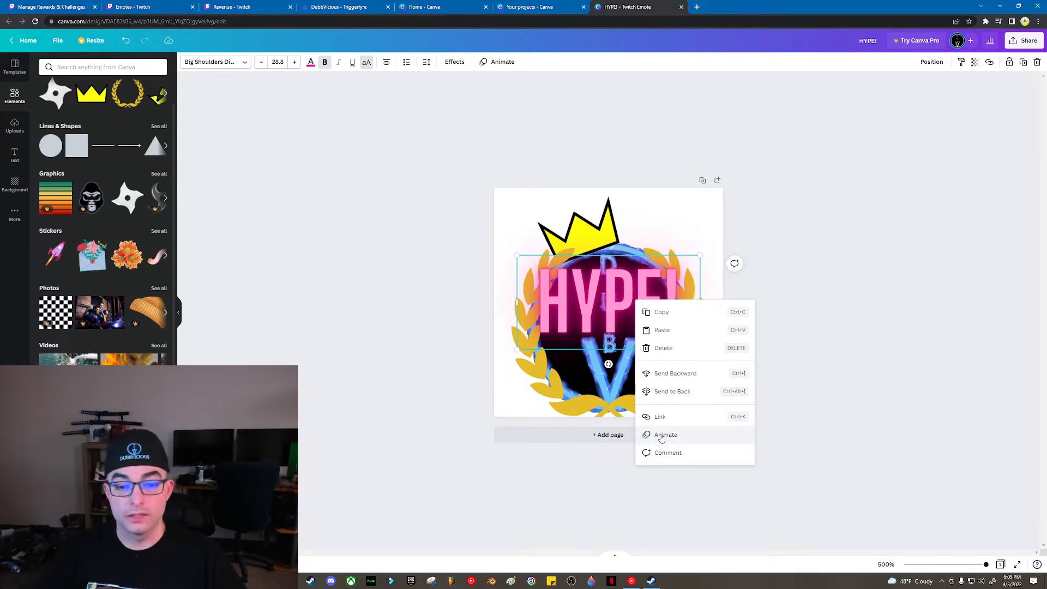
{"action": "left_click", "coordinate": [897, 418]}
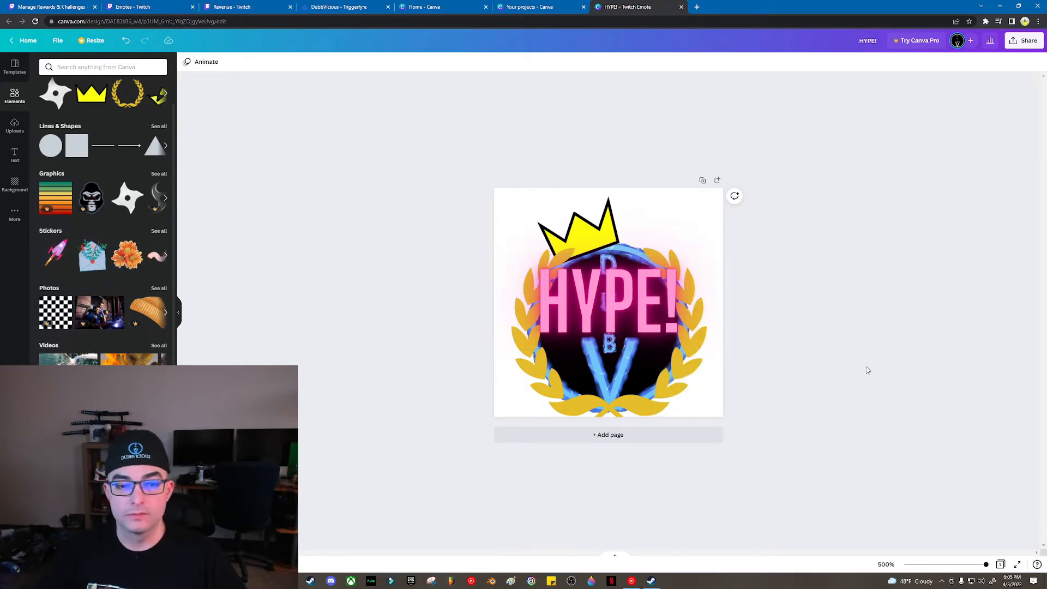
{"action": "right_click", "coordinate": [591, 299]}
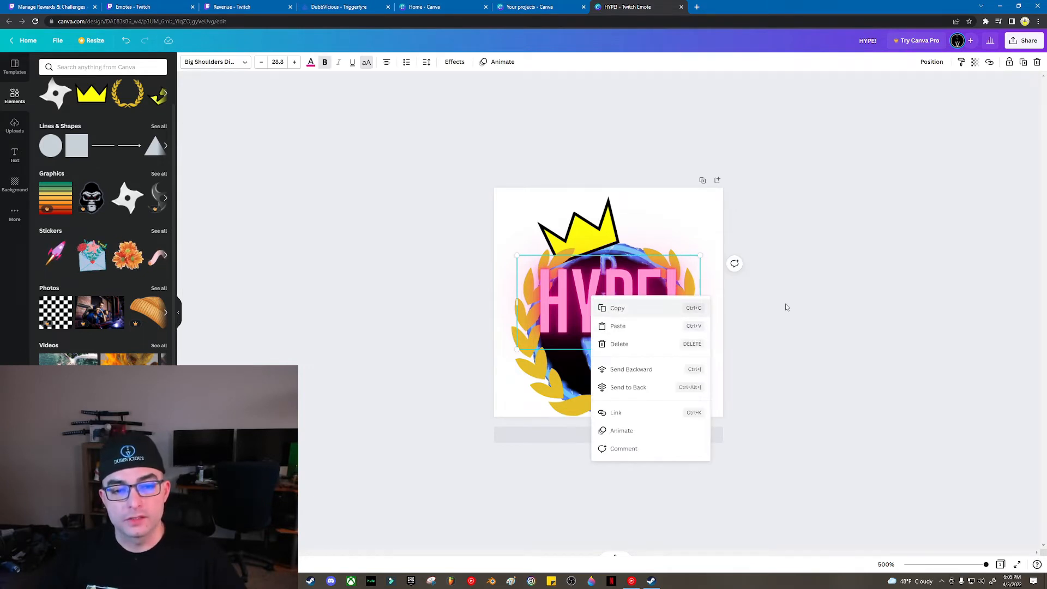
{"action": "left_click", "coordinate": [787, 307]}
- Move the HYPE! text up over the crown and the logo's upper edge, and copy it
{"action": "left_click", "coordinate": [635, 295]}
{"action": "left_click_drag", "start_coordinate": [636, 294], "coordinate": [633, 250]}
{"action": "right_click", "coordinate": [633, 250]}
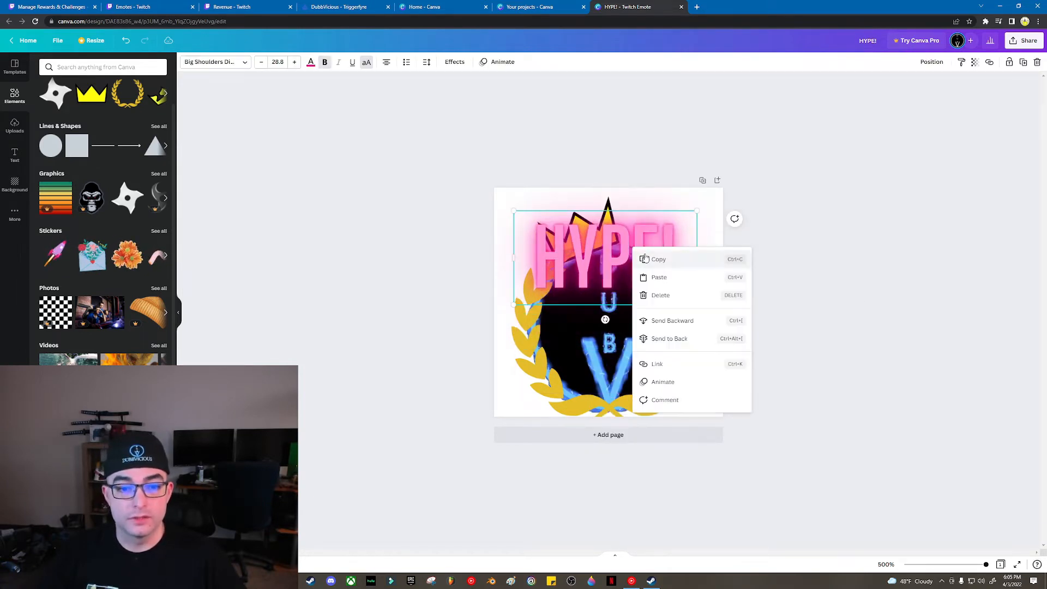
{"action": "left_click", "coordinate": [662, 263]}
- Paste a duplicate of the HYPE! text into the design, allowing the site clipboard access
{"action": "left_click", "coordinate": [595, 349]}
{"action": "right_click", "coordinate": [596, 350]}
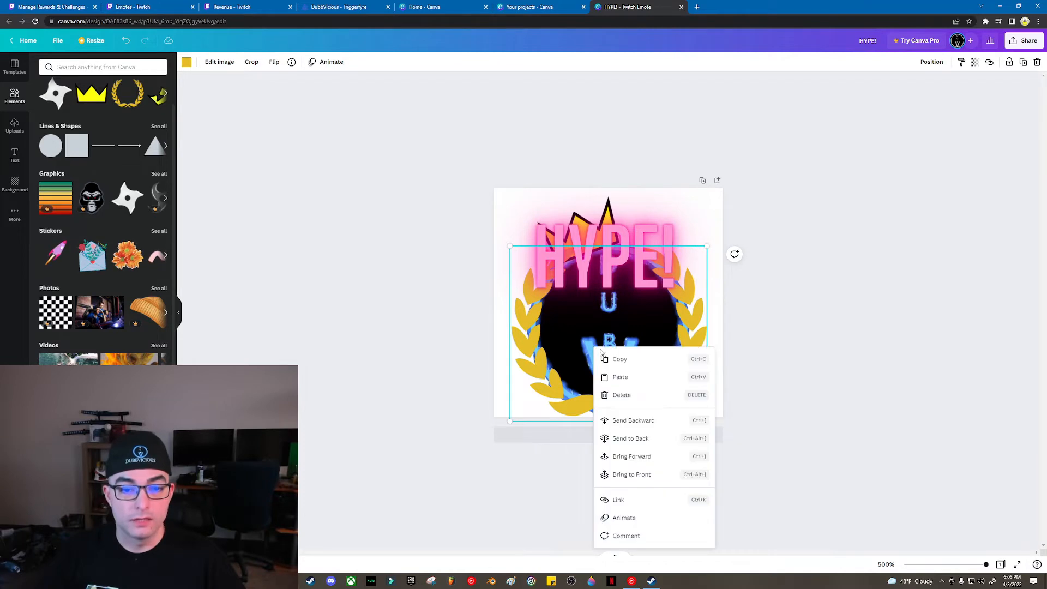
{"action": "left_click", "coordinate": [622, 377]}
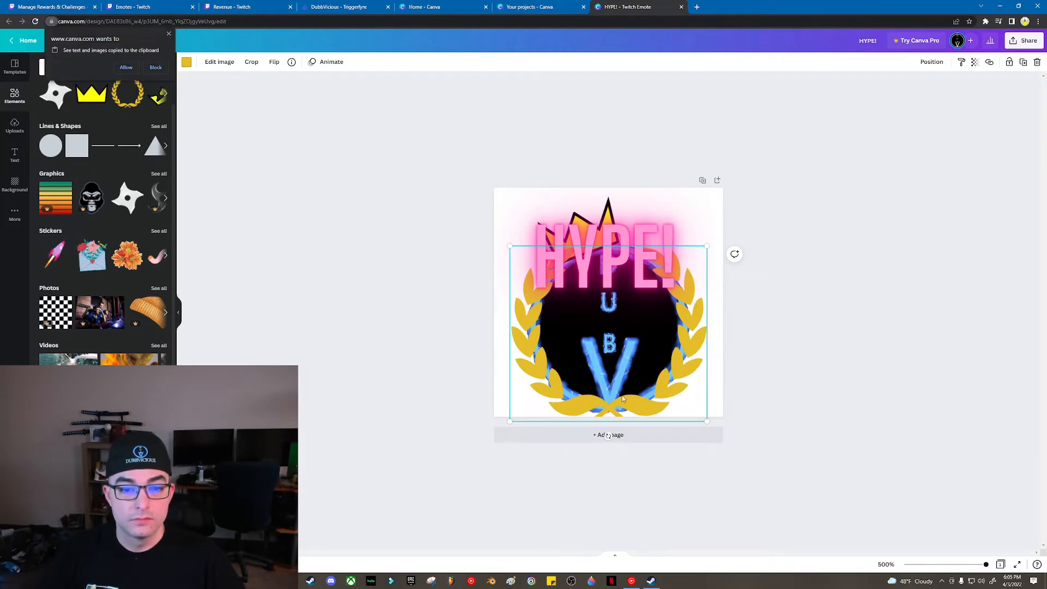
{"action": "left_click", "coordinate": [126, 67]}
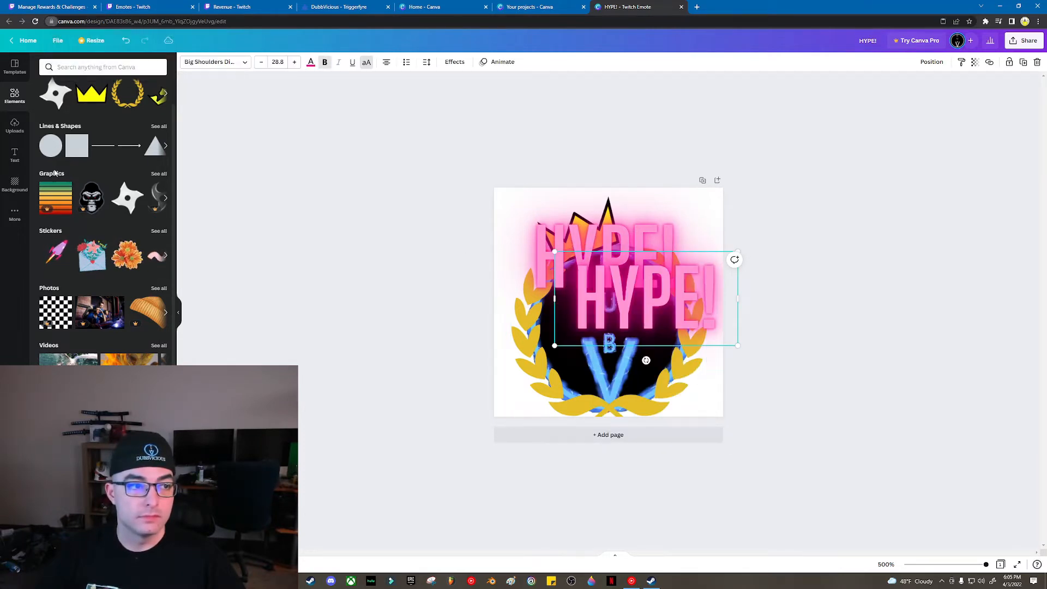
- Move the duplicate HYPE! text down over the logo's lower half and delete it
{"action": "left_click_drag", "start_coordinate": [596, 298], "coordinate": [564, 357]}
{"action": "right_click", "coordinate": [655, 359]}
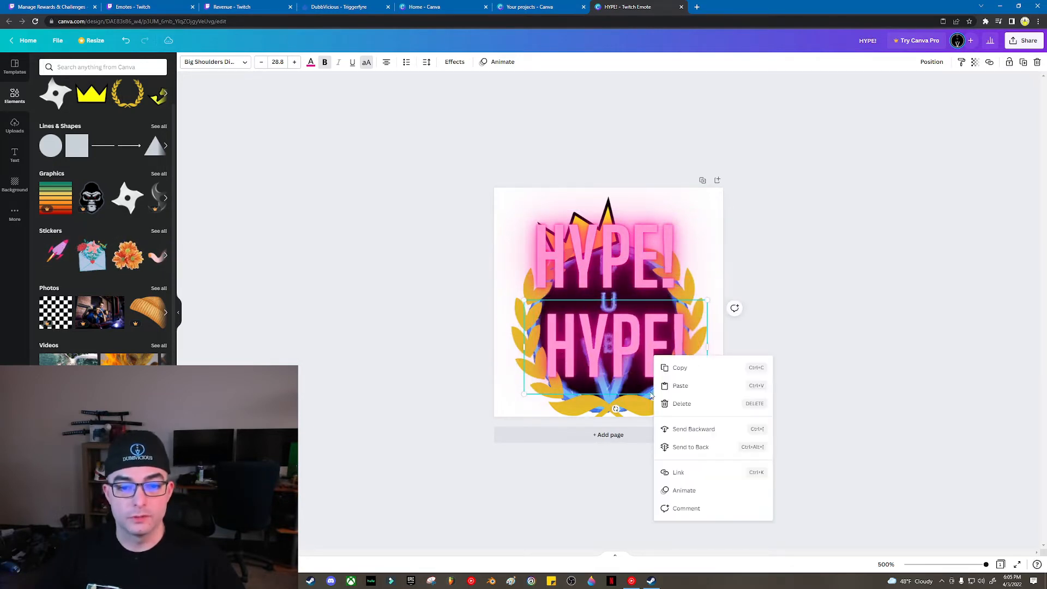
{"action": "left_click", "coordinate": [704, 405]}
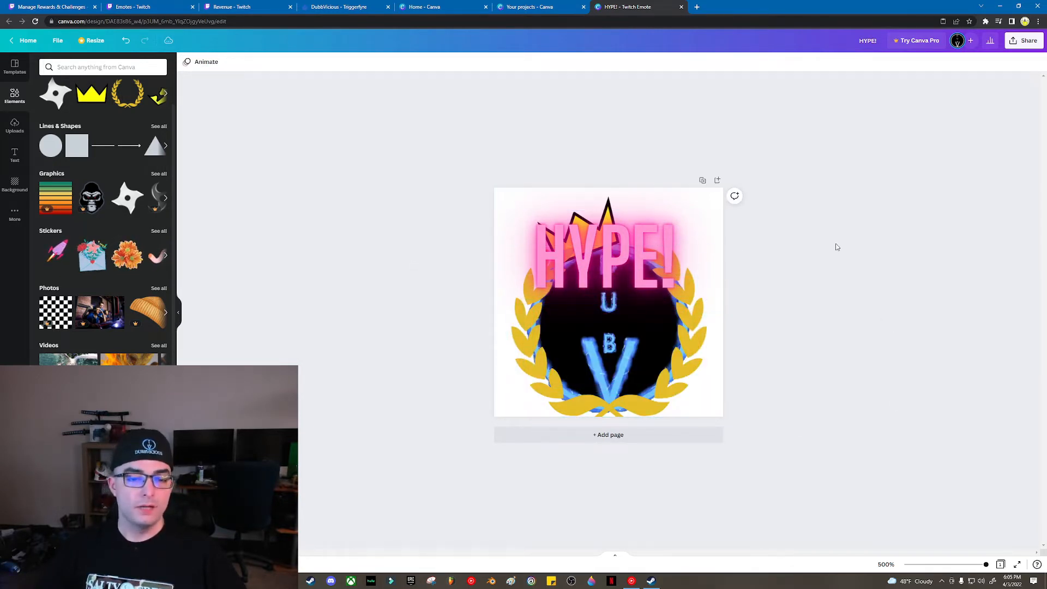
- Open the design's download settings and examine the available file types
{"action": "left_click", "coordinate": [1011, 42]}
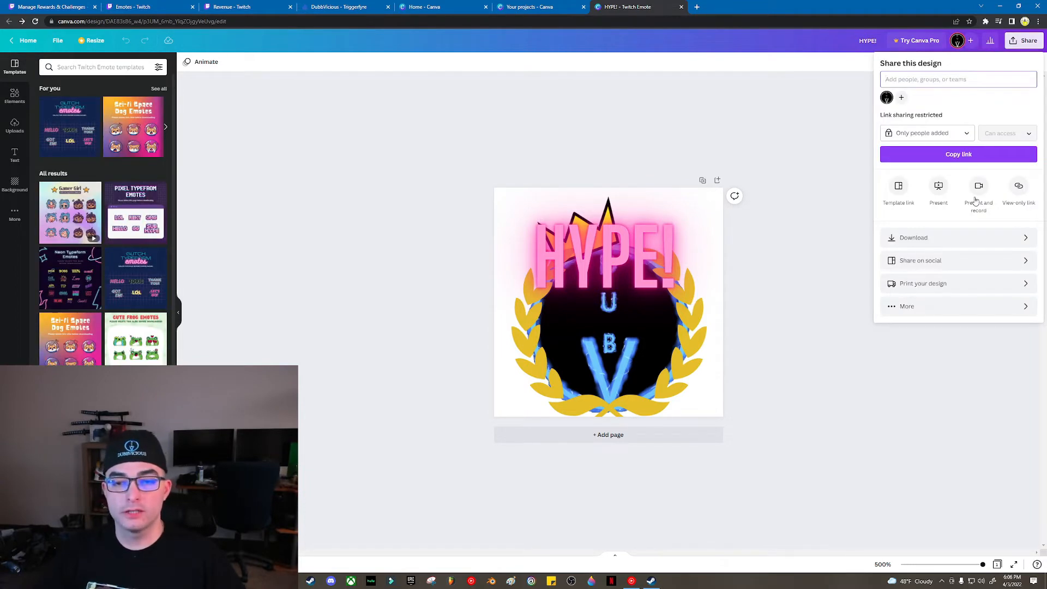
{"action": "left_click", "coordinate": [956, 240]}
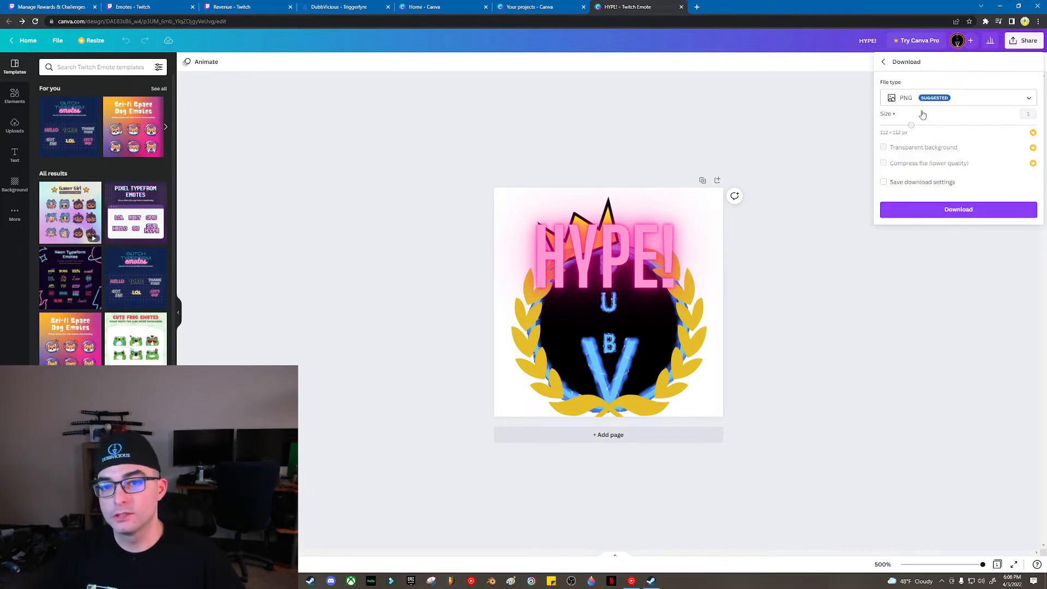
{"action": "left_click", "coordinate": [958, 107]}
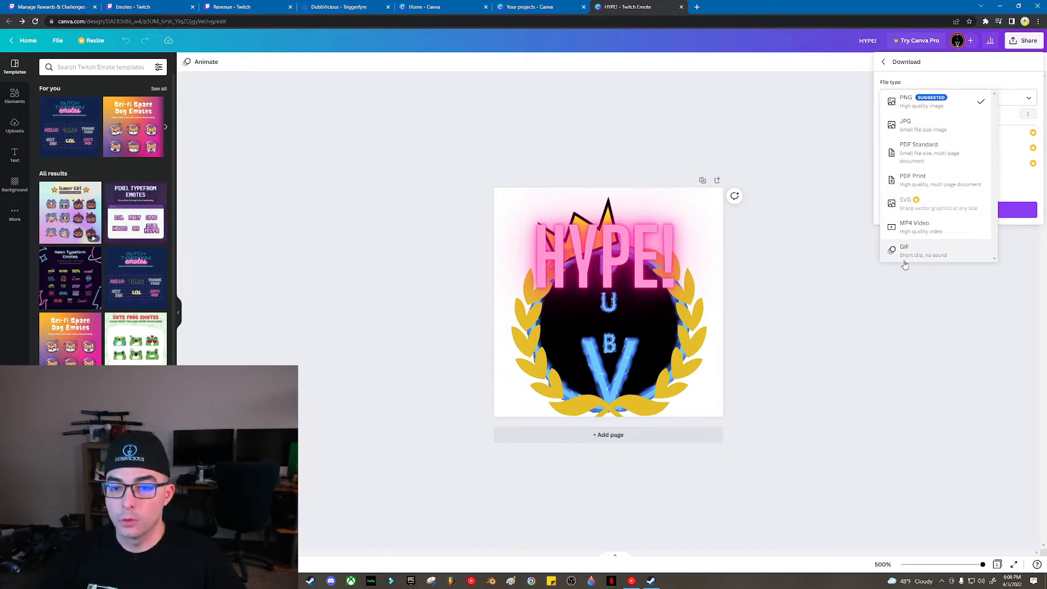
{"action": "left_click", "coordinate": [942, 348]}
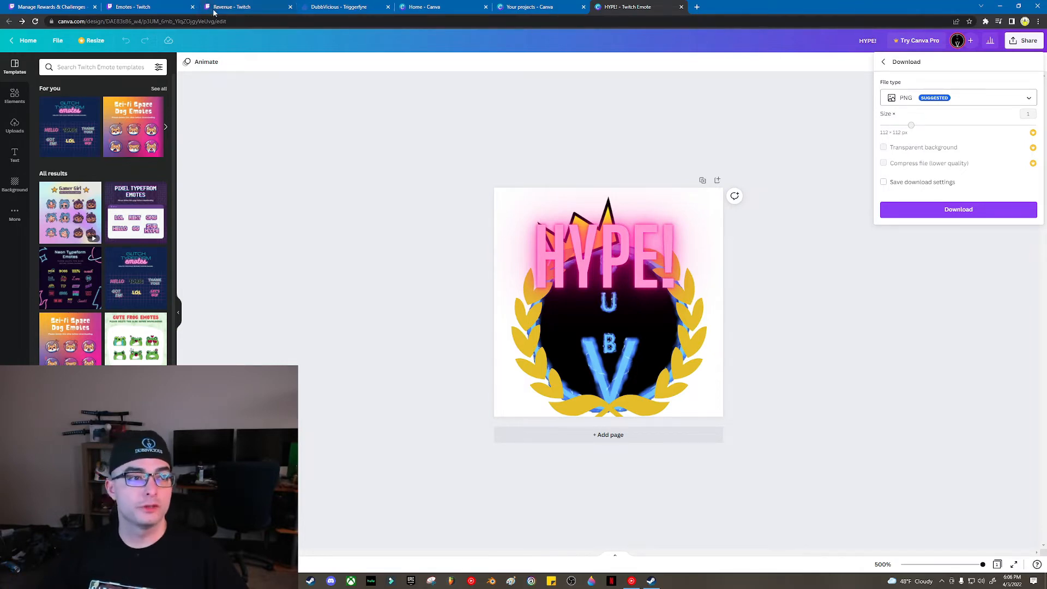
- Switch to the Twitch emotes page and review the follower, subscriber and Bits tier emote slots
{"action": "left_click", "coordinate": [133, 6]}
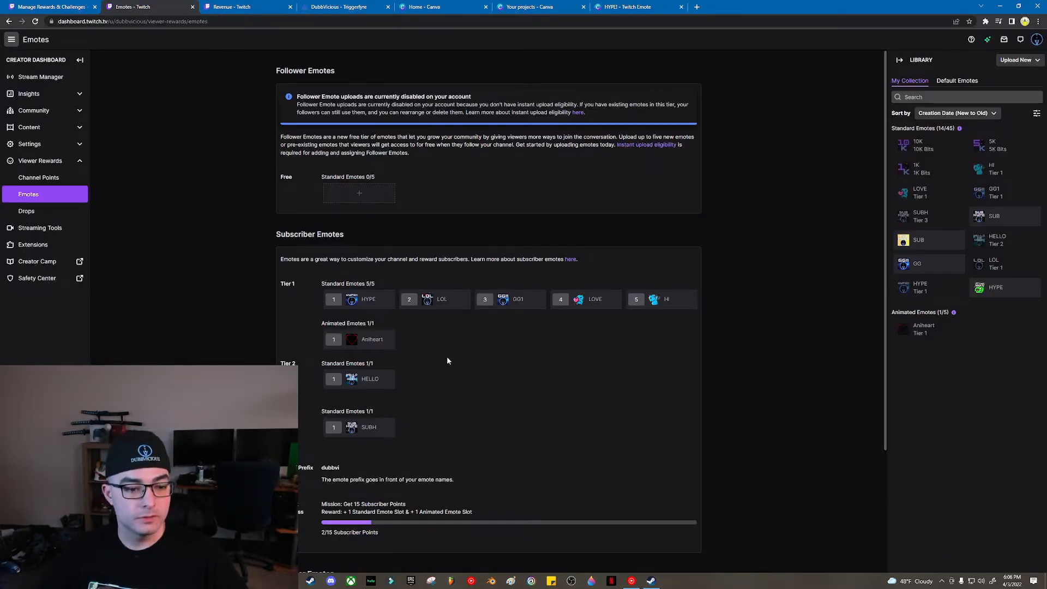
{"action": "scroll", "coordinate": [447, 361], "scroll_direction": "down", "scroll_amount": 3}
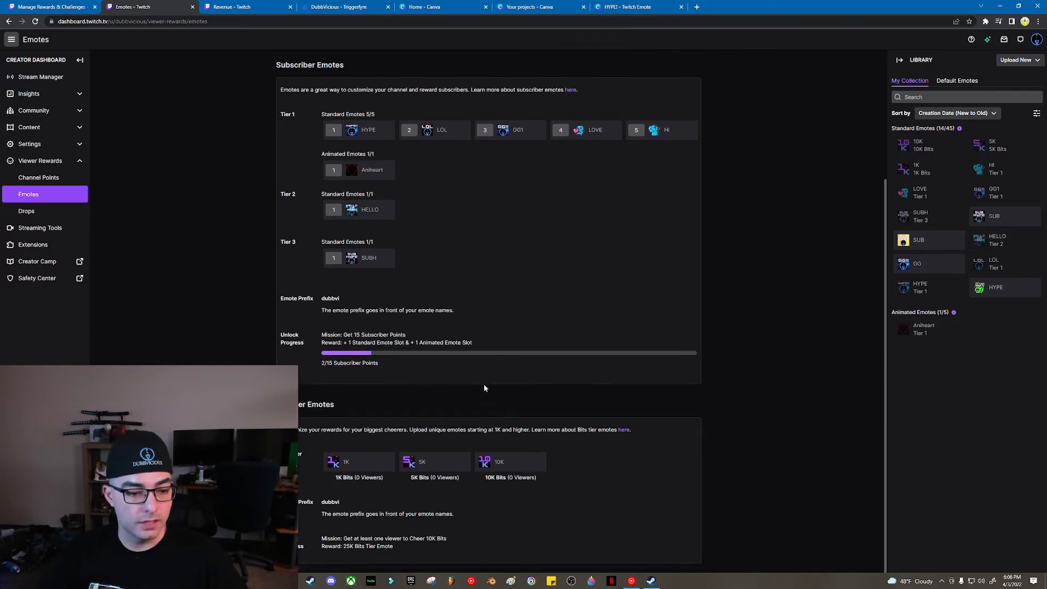
{"action": "scroll", "coordinate": [554, 340], "scroll_direction": "up", "scroll_amount": 3}
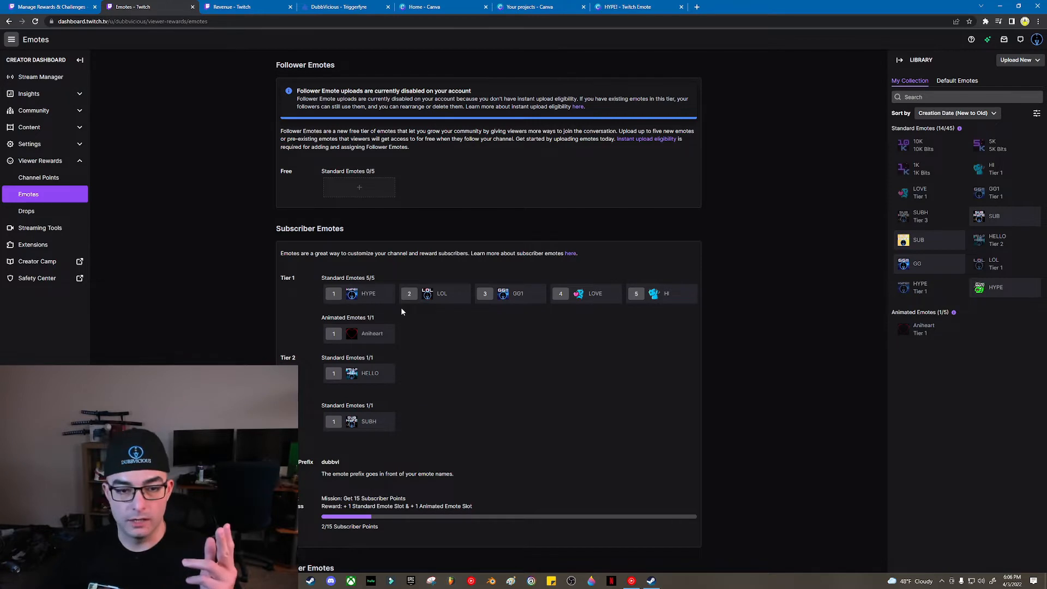
{"action": "left_click", "coordinate": [655, 298]}
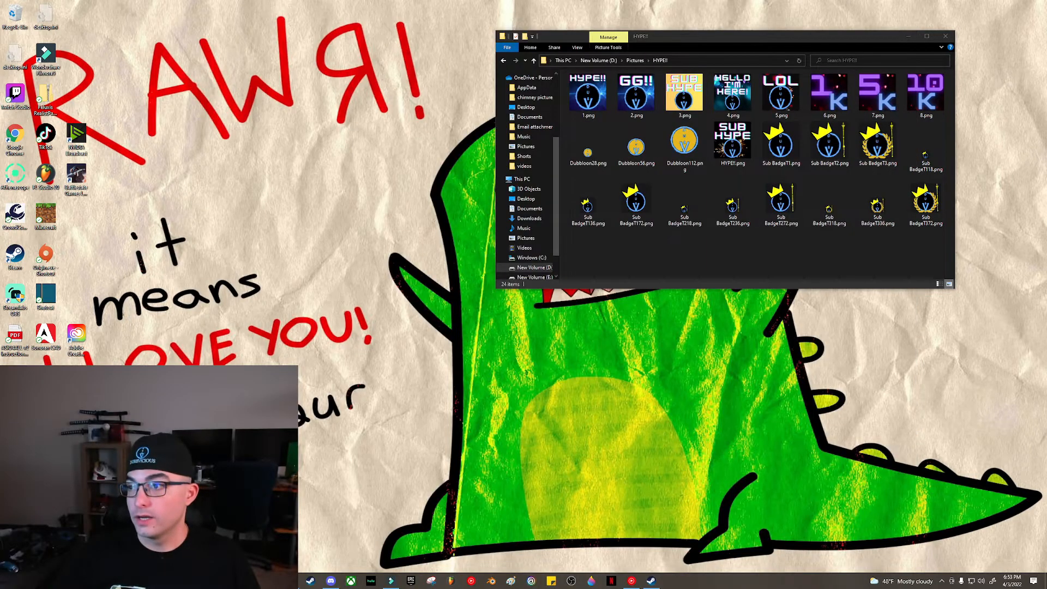
- Open Dubbloon112.png from the HYPE!! folder in Photos and move its window below the file thumbnails
{"action": "left_click", "coordinate": [645, 155]}
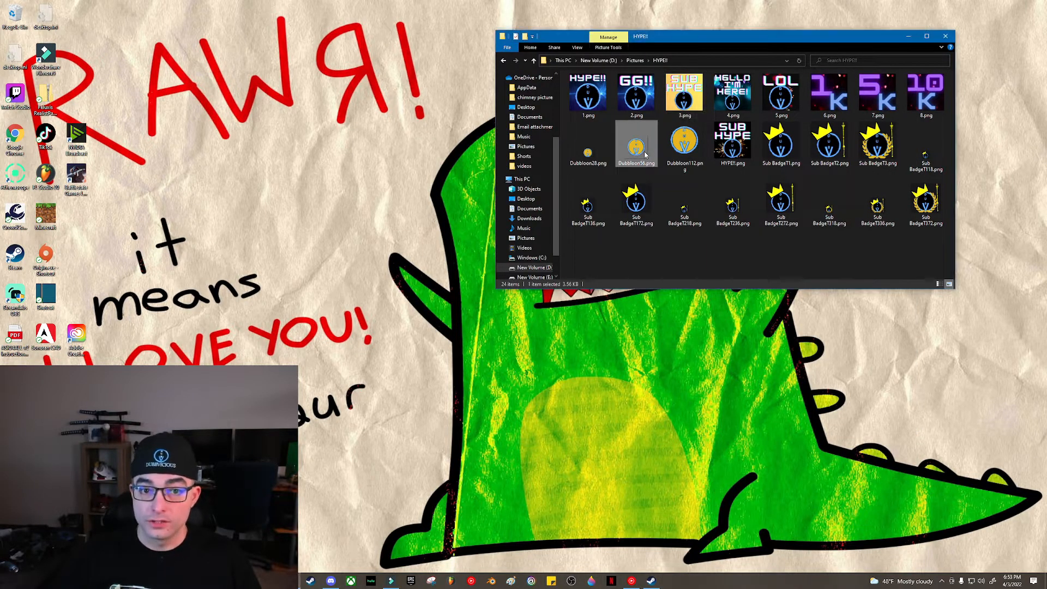
{"action": "double_click", "coordinate": [680, 145]}
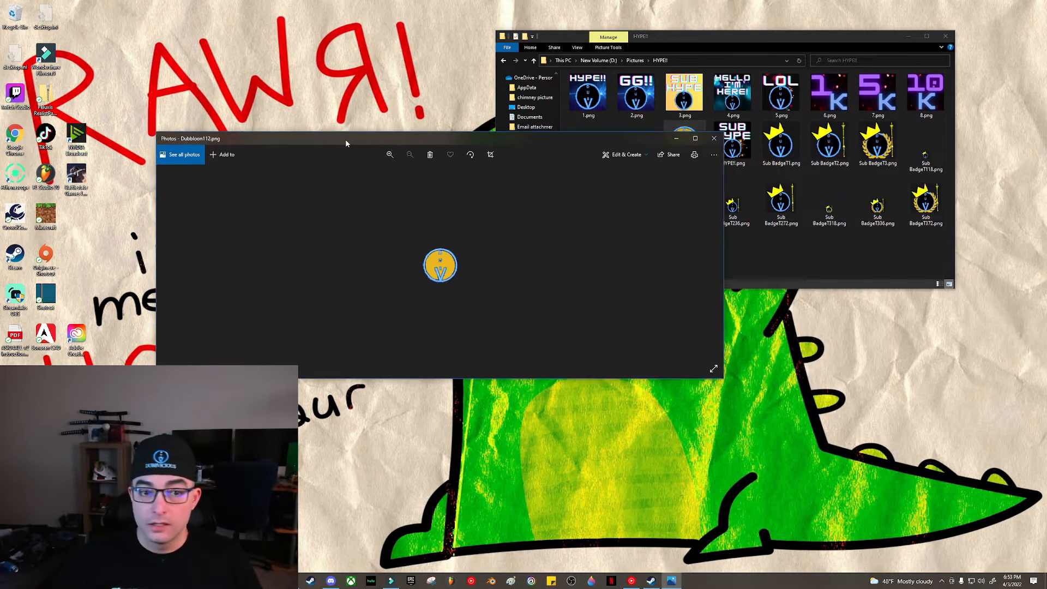
{"action": "left_click_drag", "start_coordinate": [345, 139], "coordinate": [501, 222]}
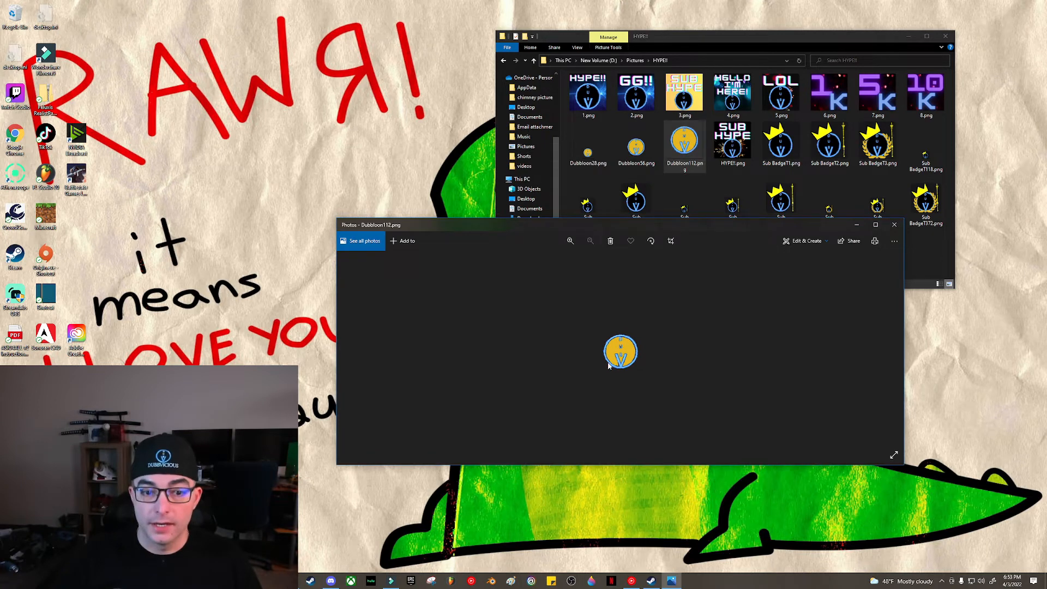
{"action": "left_click_drag", "start_coordinate": [662, 229], "coordinate": [615, 242]}
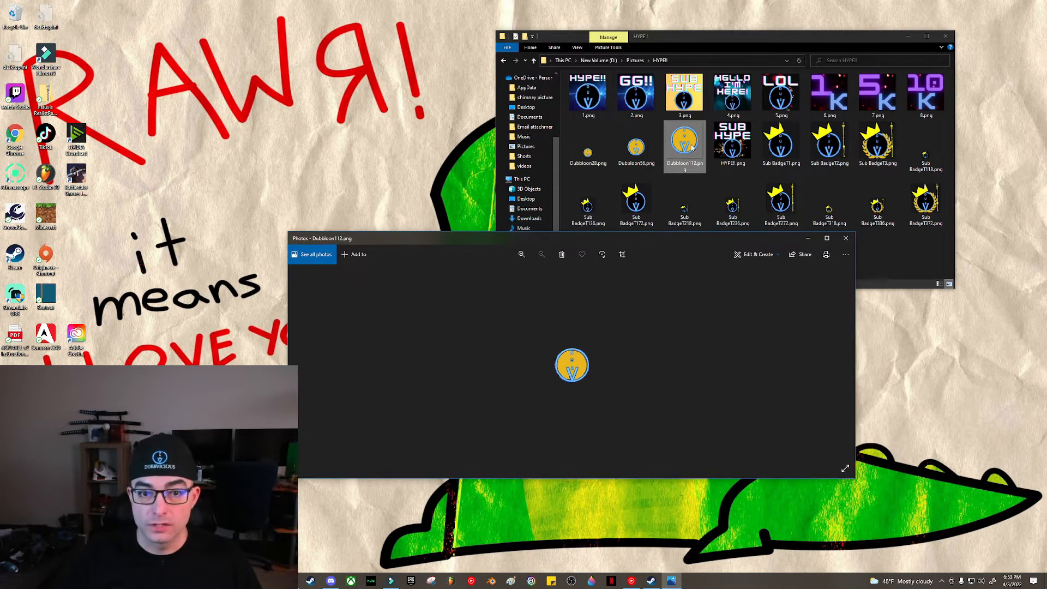
- Open custom-dimension resizing for the image and try widths of 56 and 28 with the aspect ratio maintained
{"action": "left_click", "coordinate": [845, 260]}
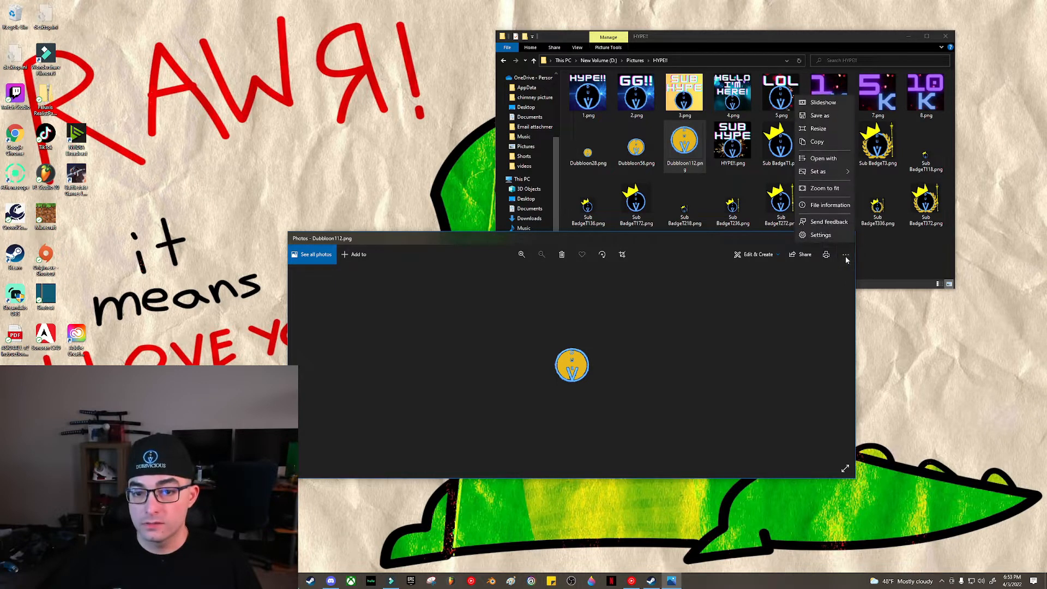
{"action": "left_click", "coordinate": [818, 129]}
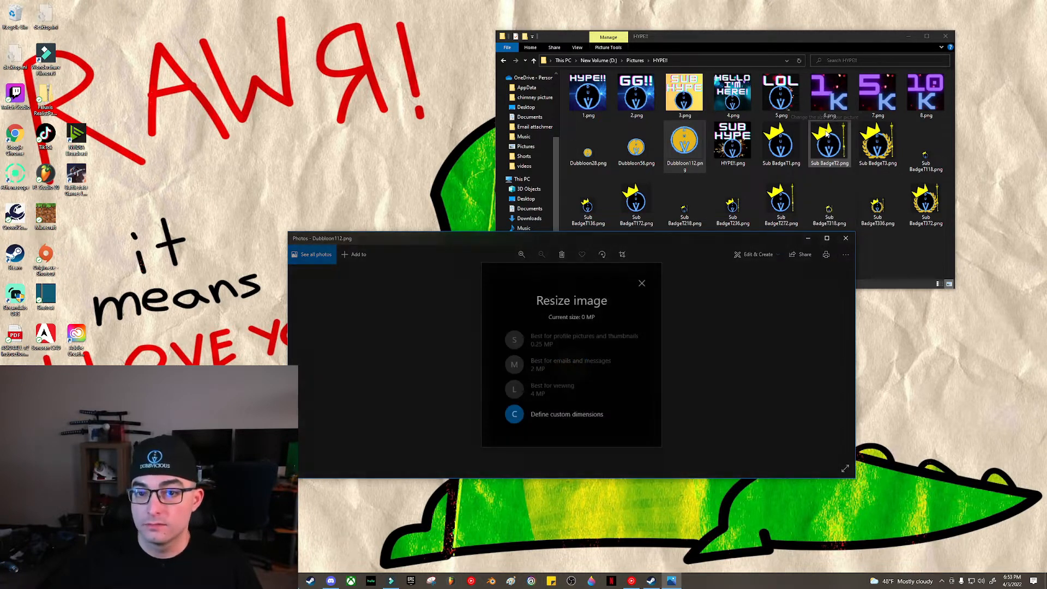
{"action": "left_click", "coordinate": [554, 416]}
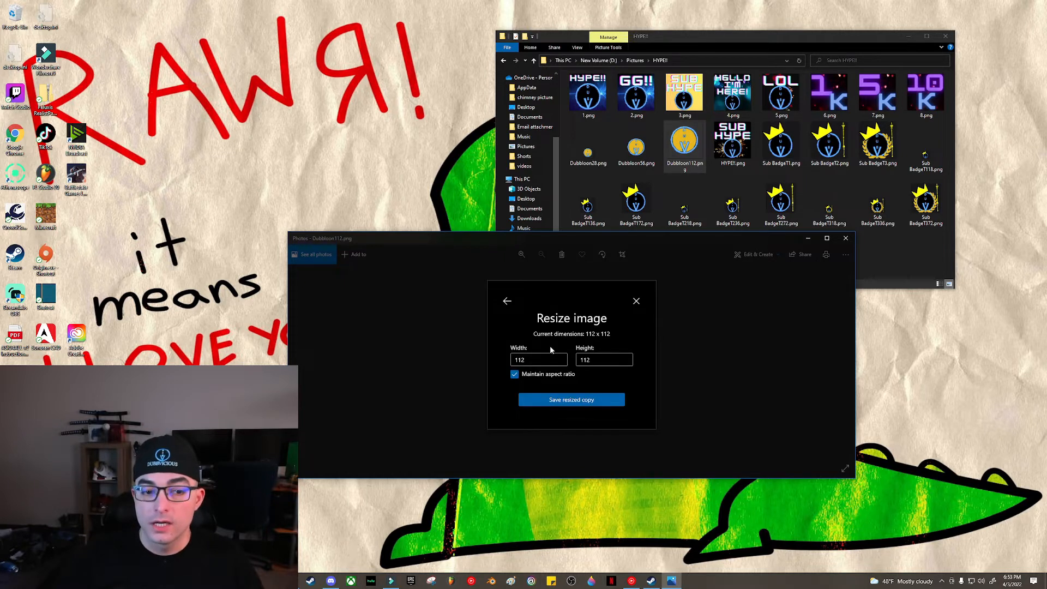
{"action": "left_click", "coordinate": [515, 359]}
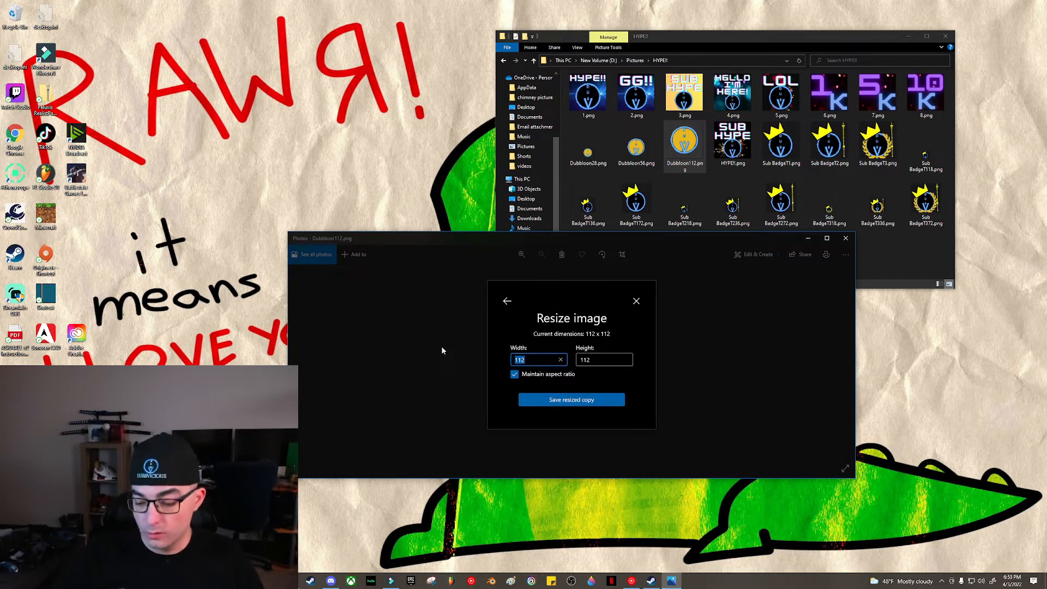
{"action": "type", "text": "56"}
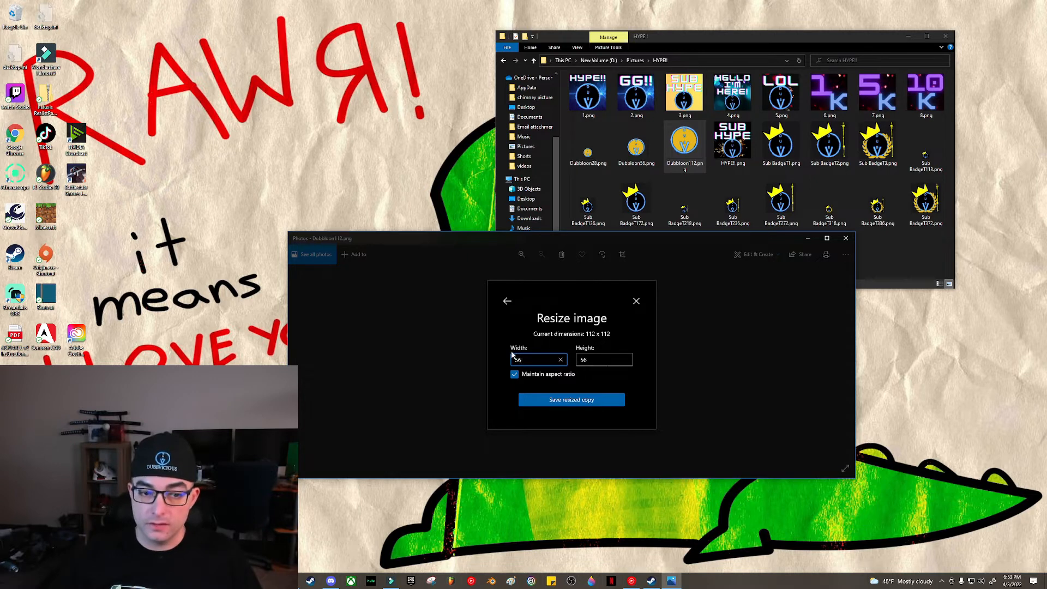
{"action": "type", "text": "28"}
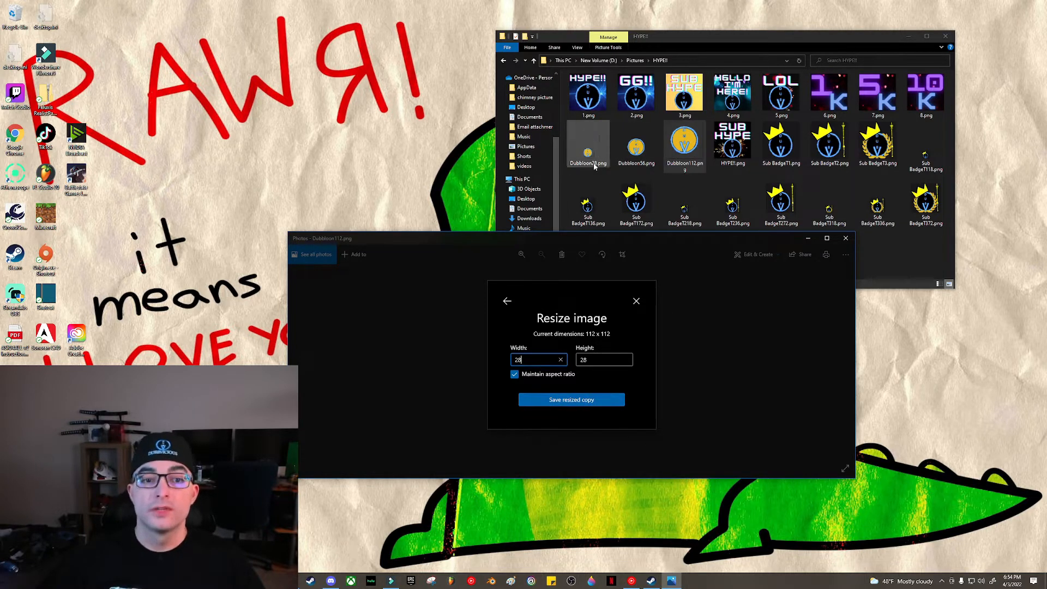
- Turn off the aspect ratio lock and try a width of 56 with a height of 562 for the resized image
{"action": "left_click", "coordinate": [513, 377]}
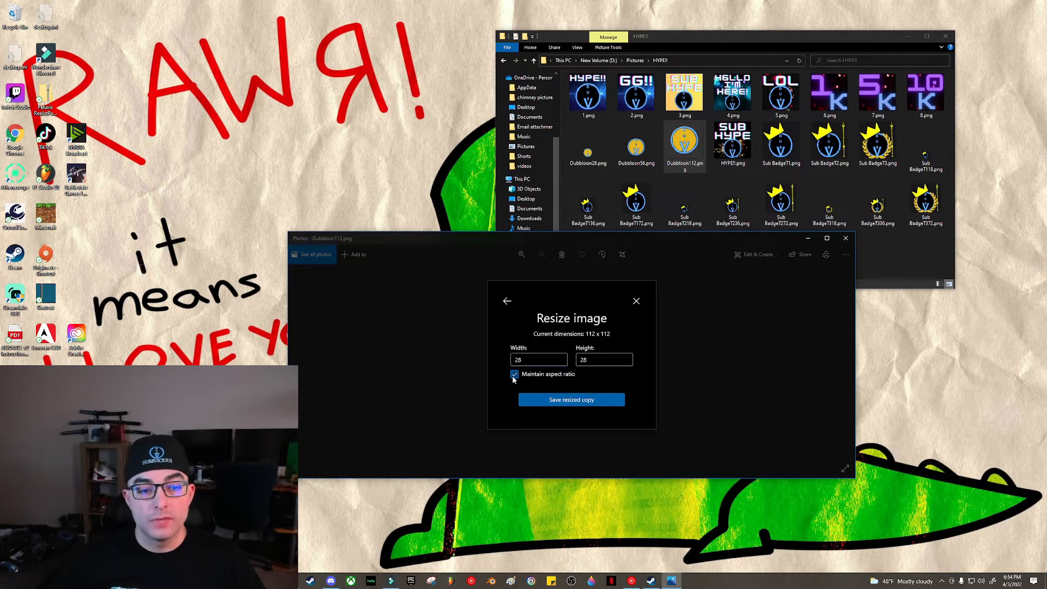
{"action": "left_click_drag", "start_coordinate": [528, 360], "coordinate": [490, 360]}
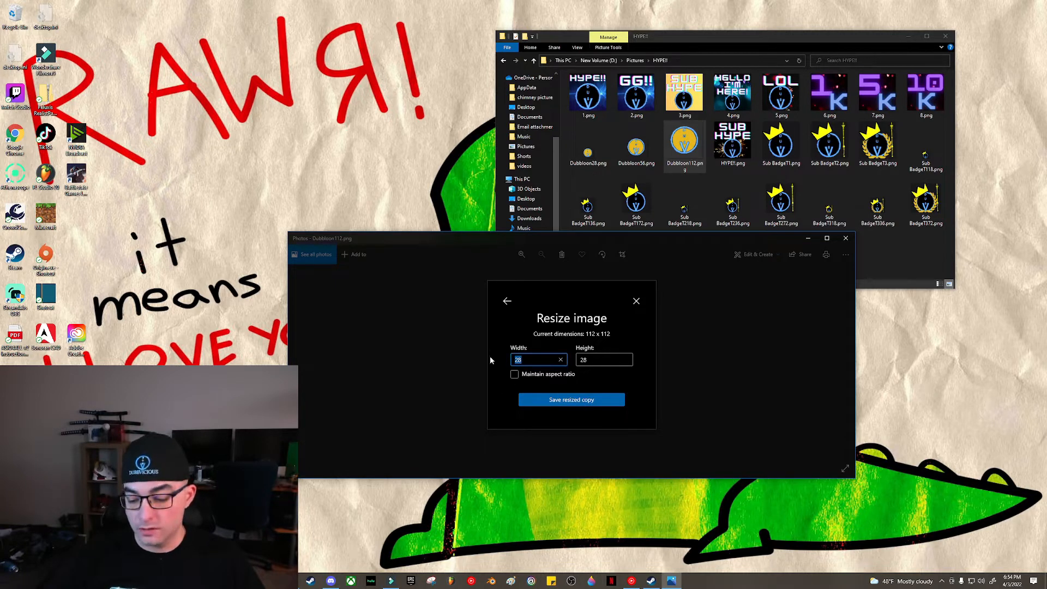
{"action": "type", "text": "56"}
{"action": "left_click", "coordinate": [600, 360]}
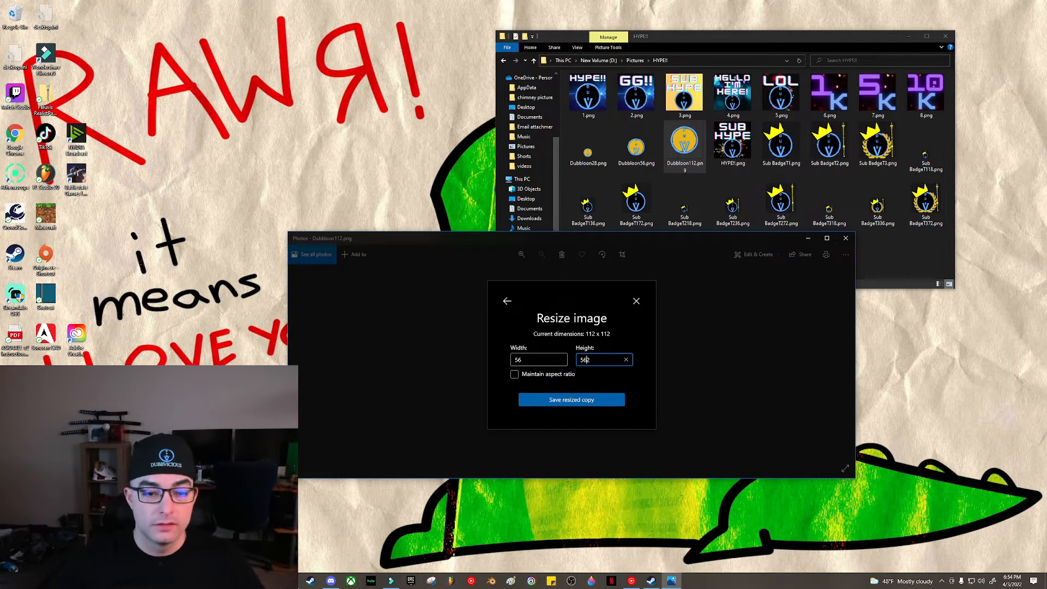
{"action": "type", "text": "562"}
- Restore the aspect ratio lock, try a width of 28, and close the resize dialog and image without saving a copy
{"action": "left_click", "coordinate": [514, 375]}
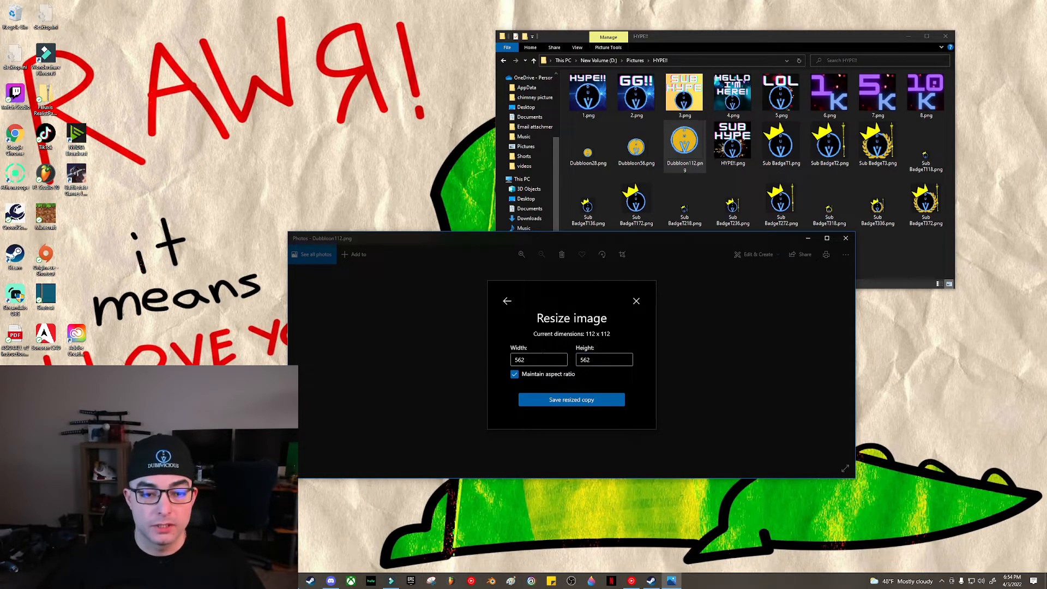
{"action": "left_click_drag", "start_coordinate": [540, 360], "coordinate": [382, 373]}
{"action": "type", "text": "28"}
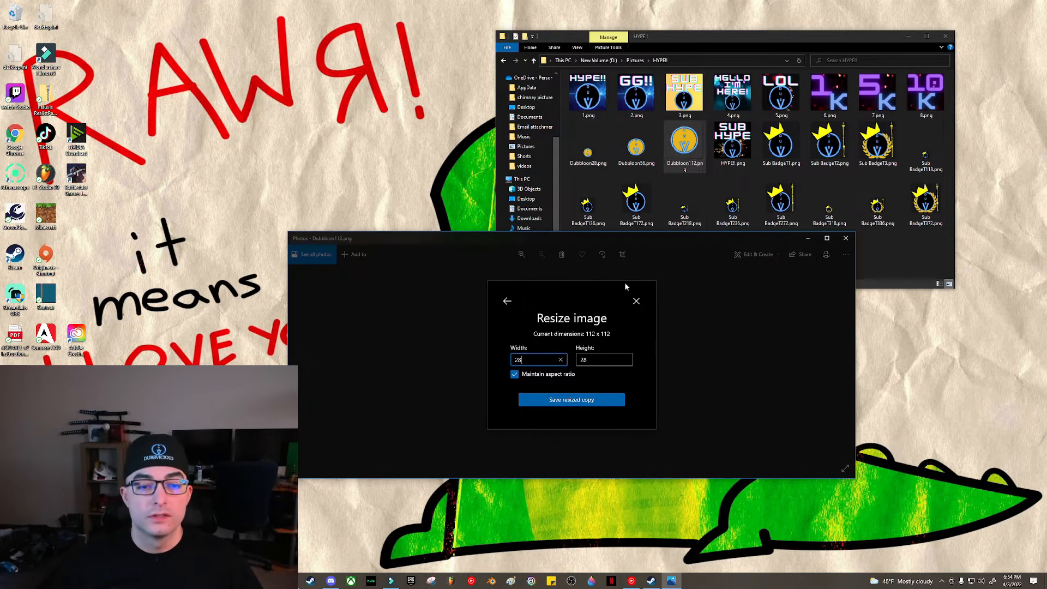
{"action": "left_click", "coordinate": [636, 301]}
{"action": "left_click", "coordinate": [846, 238]}
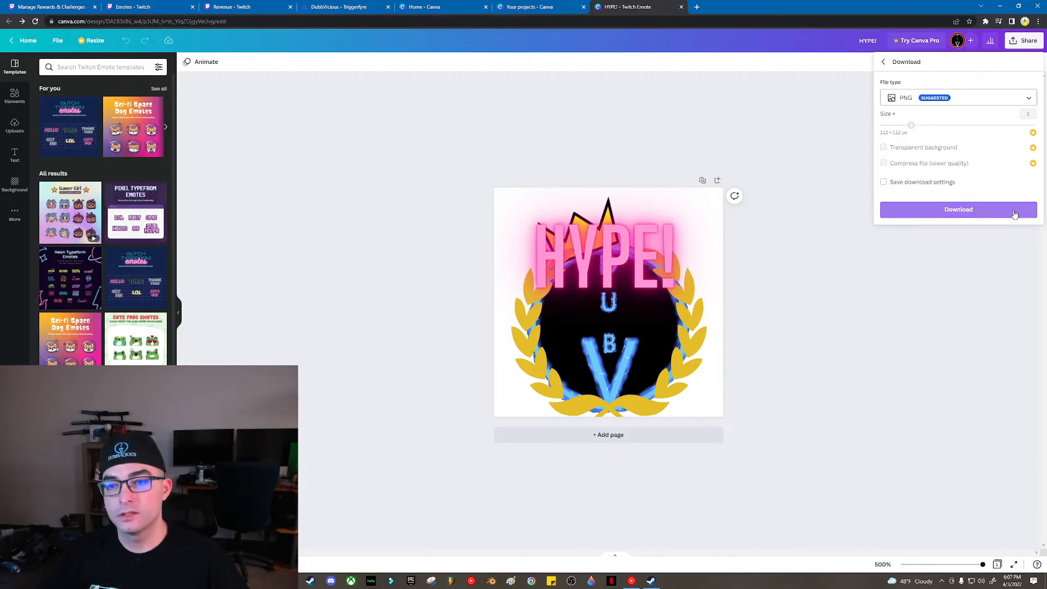
- Try downloading the HYPE! design as a PNG to the HYPE!! folder, and cancel the save
{"action": "left_click", "coordinate": [967, 212]}
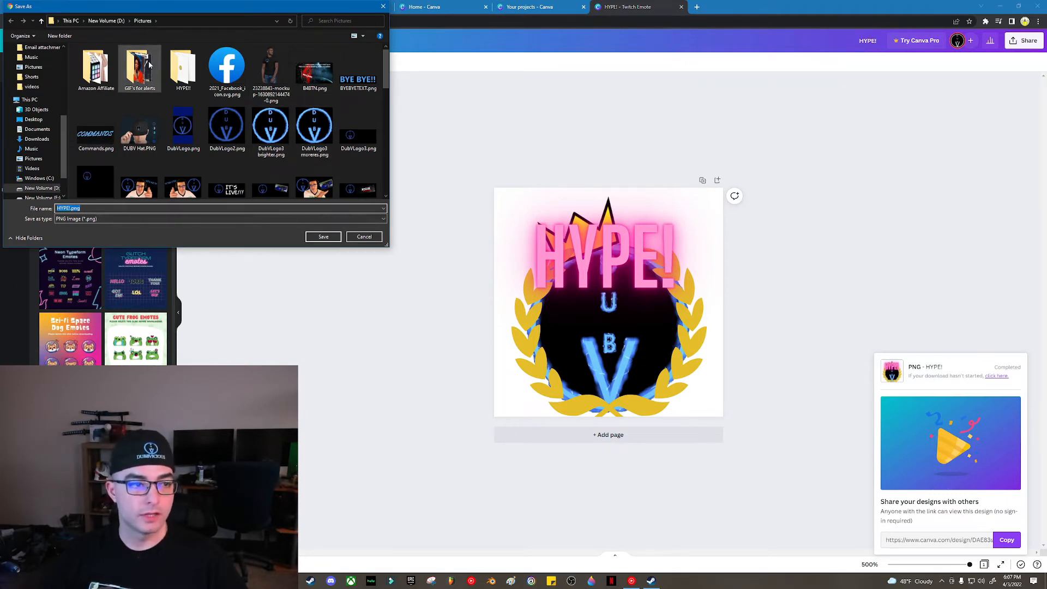
{"action": "double_click", "coordinate": [177, 87]}
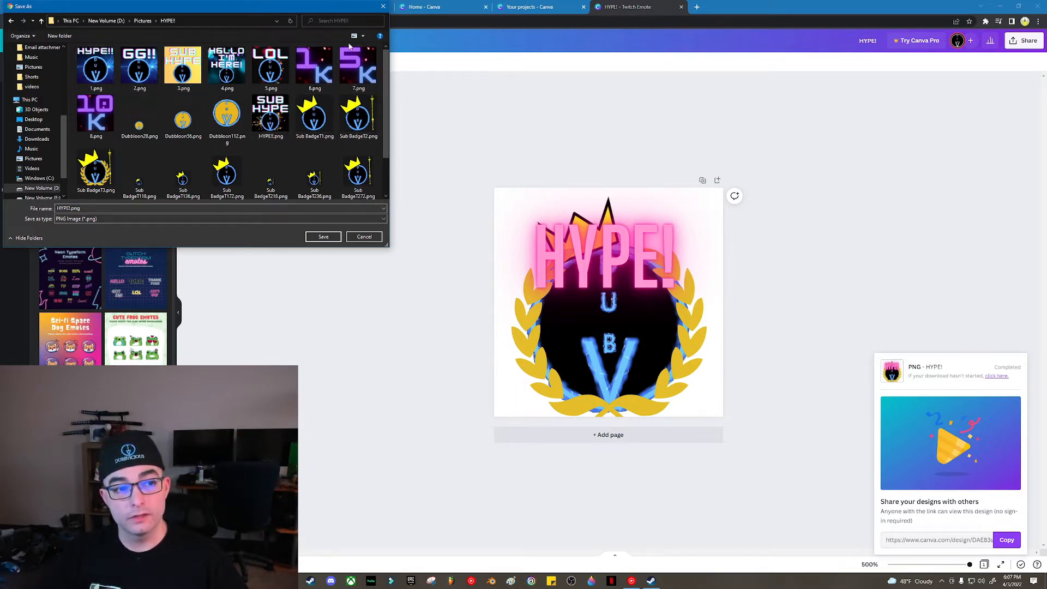
{"action": "left_click", "coordinate": [364, 236]}
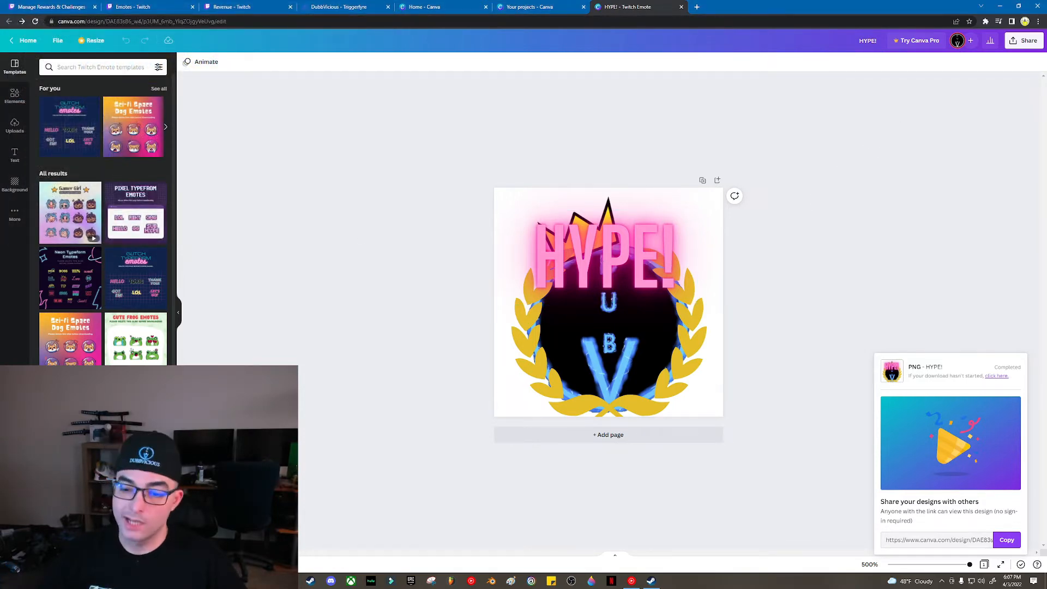
- Switch to Twitch's Manage Rewards & Challenges page and review the custom and default channel point rewards
{"action": "left_click", "coordinate": [150, 7]}
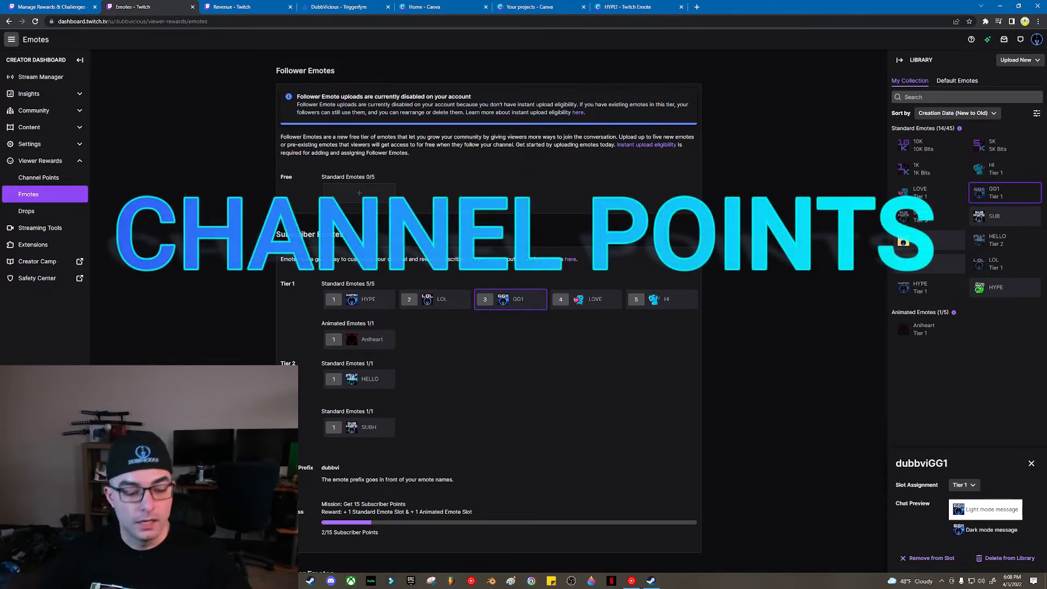
{"action": "left_click", "coordinate": [37, 5]}
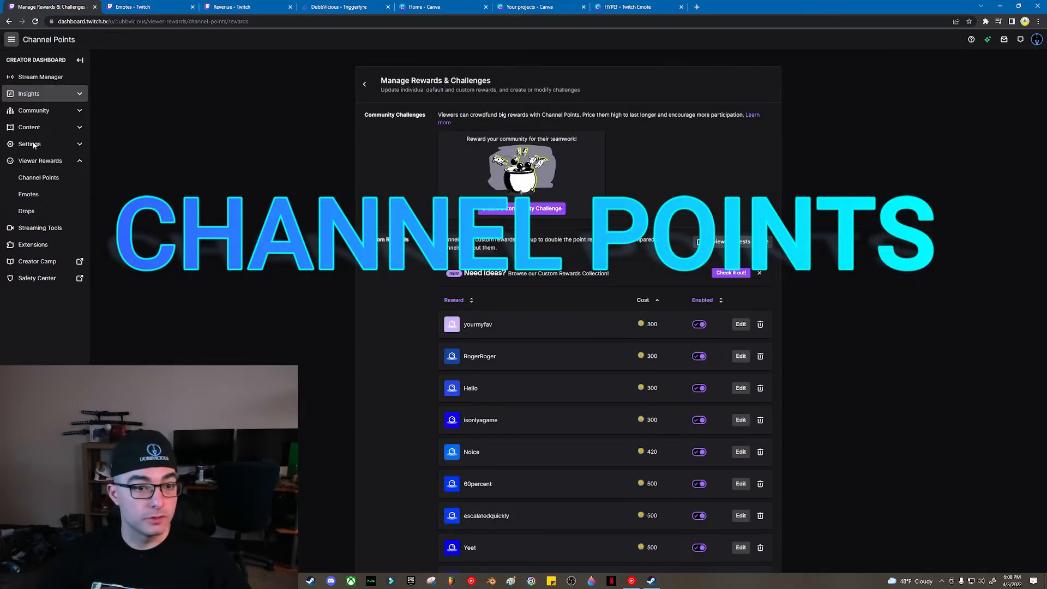
{"action": "scroll", "coordinate": [516, 316], "scroll_direction": "down", "scroll_amount": 3}
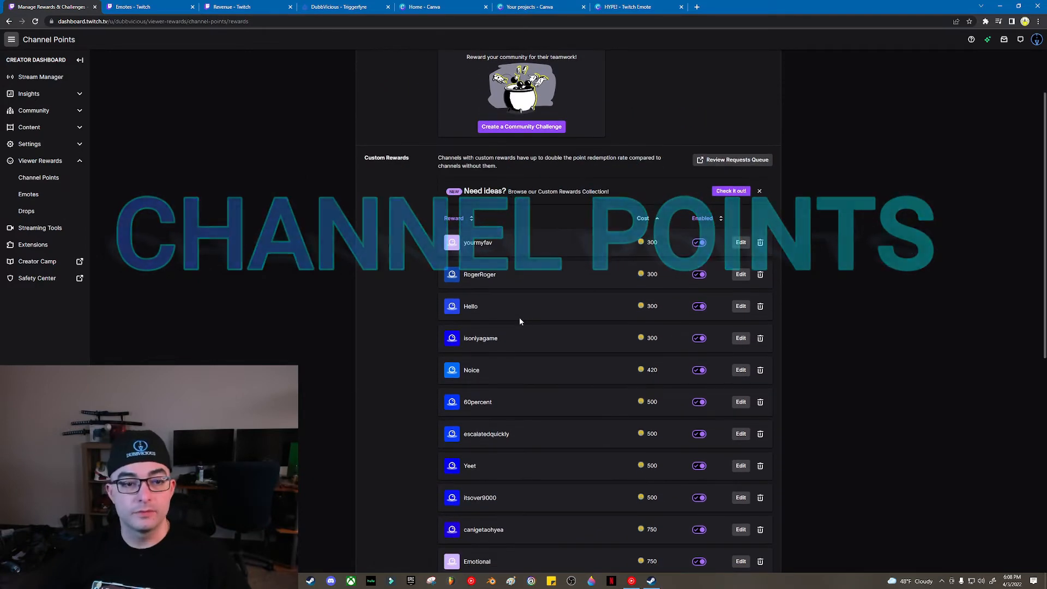
{"action": "scroll", "coordinate": [523, 322], "scroll_direction": "down", "scroll_amount": 2}
{"action": "scroll", "coordinate": [484, 203], "scroll_direction": "down", "scroll_amount": 2}
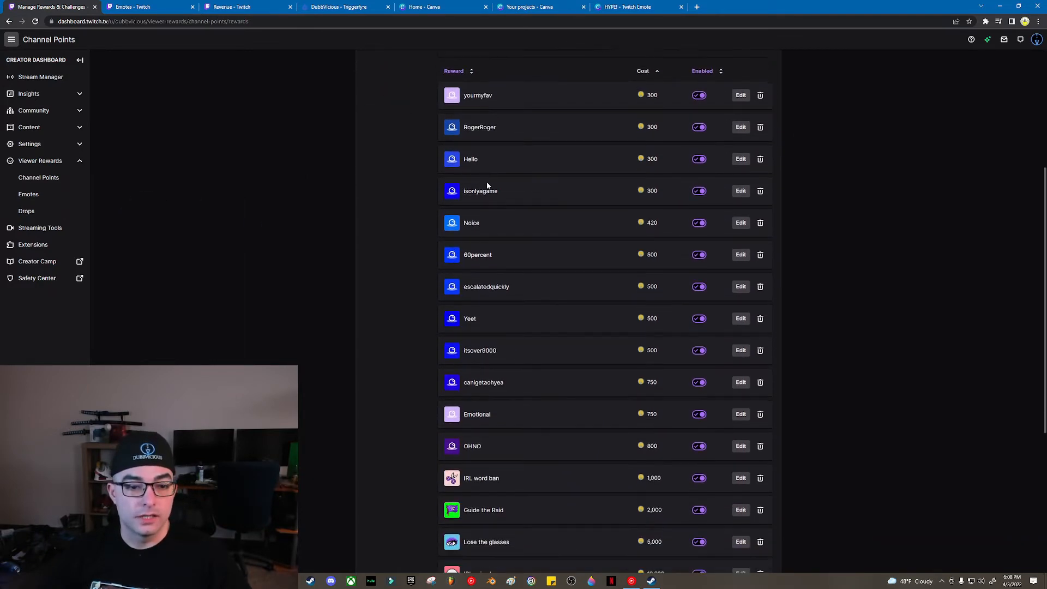
{"action": "scroll", "coordinate": [493, 392], "scroll_direction": "down", "scroll_amount": 2}
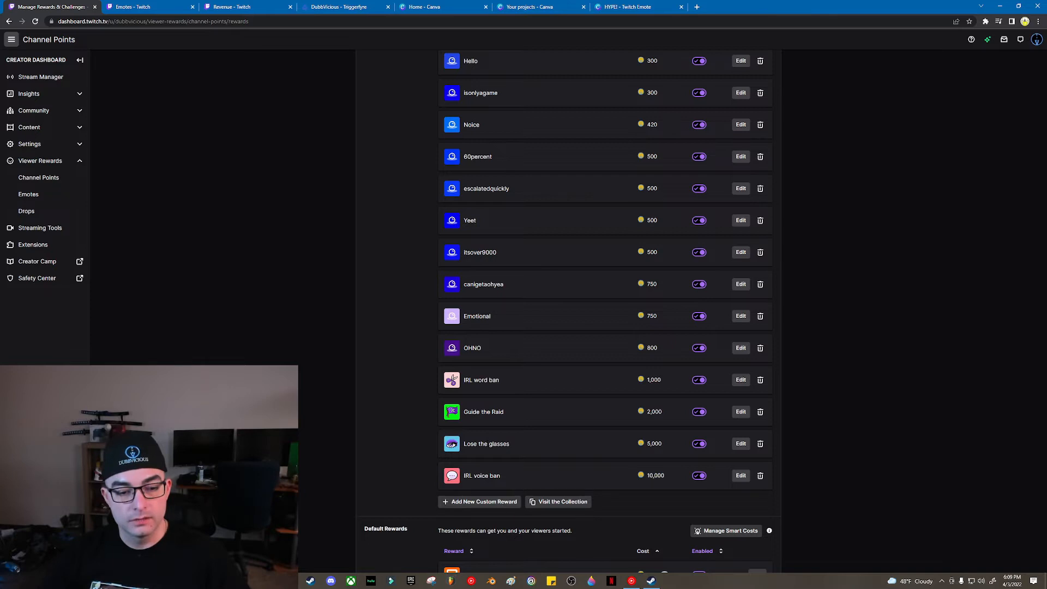
{"action": "scroll", "coordinate": [483, 436], "scroll_direction": "down", "scroll_amount": 3}
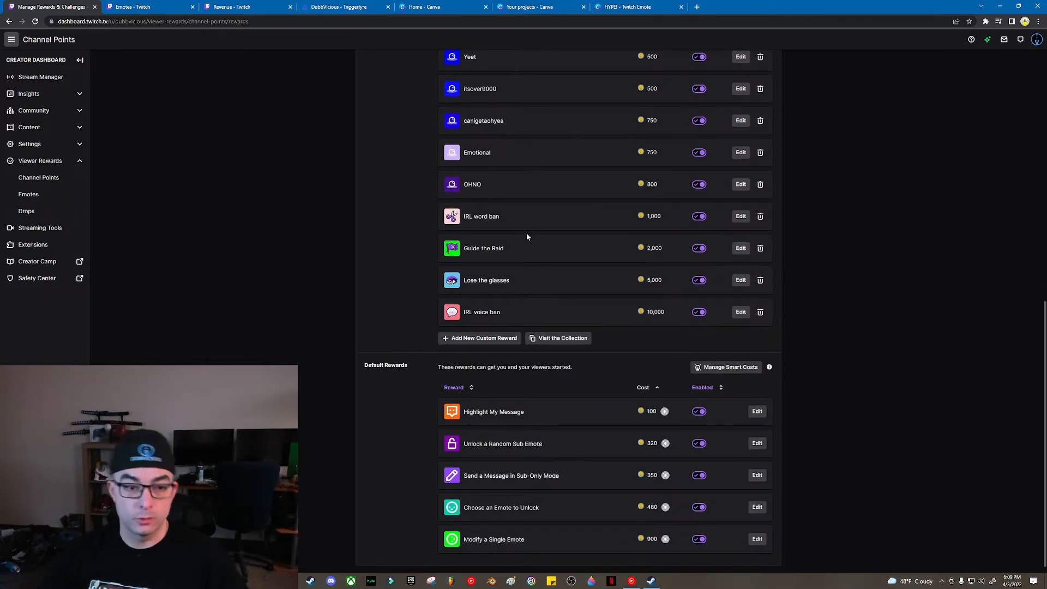
- Add the Hydrate! reward from the IRL section of the Custom Rewards Collection and close the collection
{"action": "left_click", "coordinate": [543, 338]}
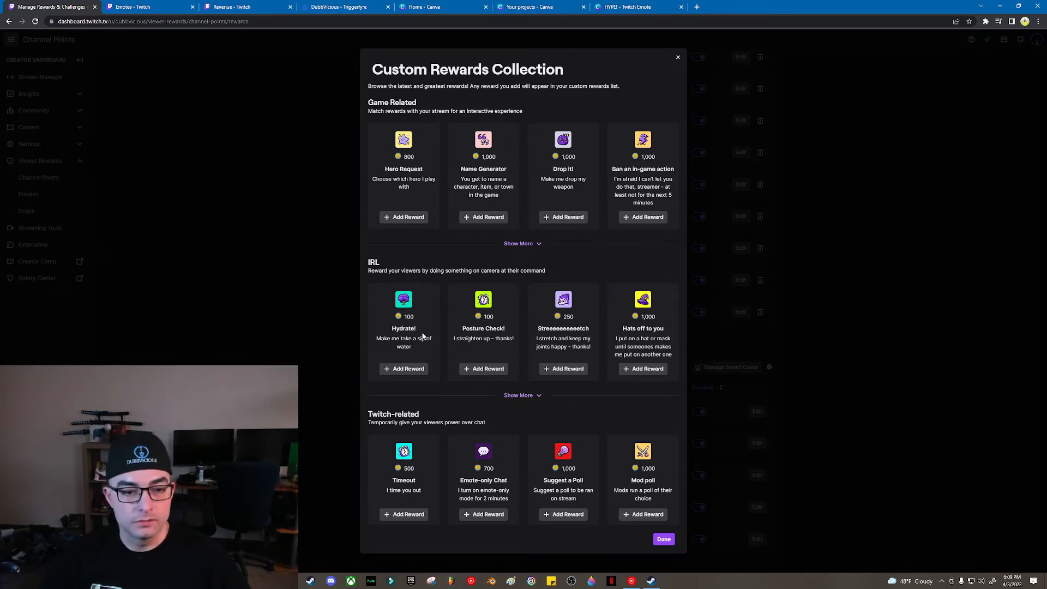
{"action": "scroll", "coordinate": [391, 339], "scroll_direction": "down", "scroll_amount": 1}
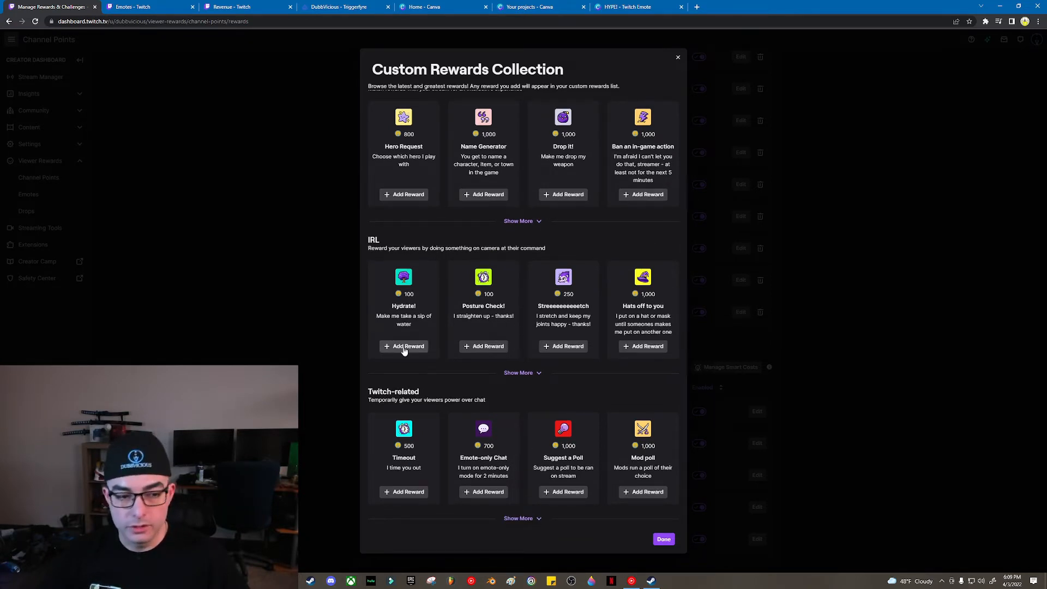
{"action": "left_click", "coordinate": [404, 348]}
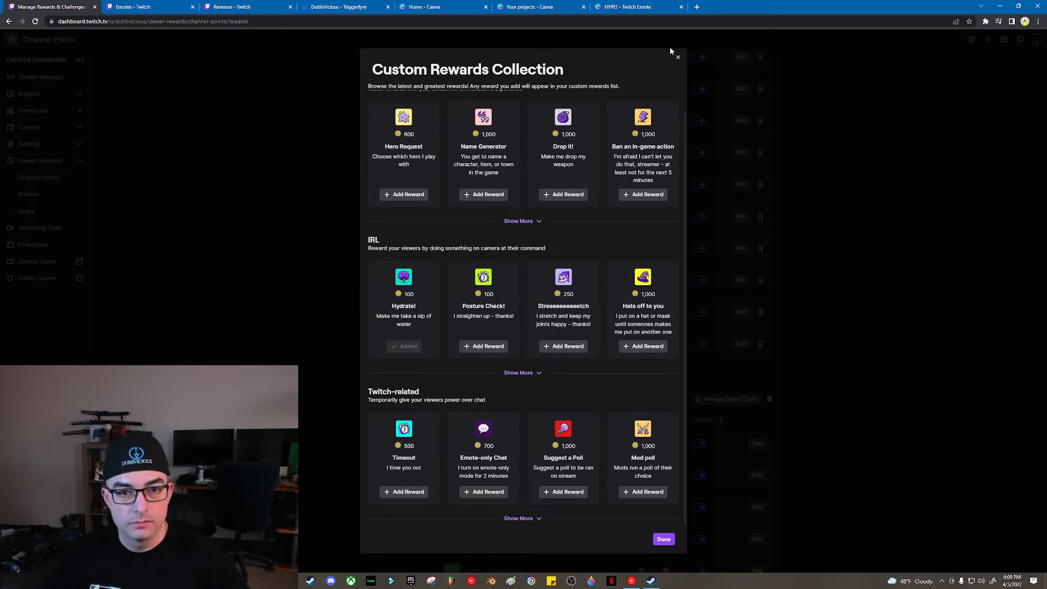
{"action": "left_click", "coordinate": [676, 56]}
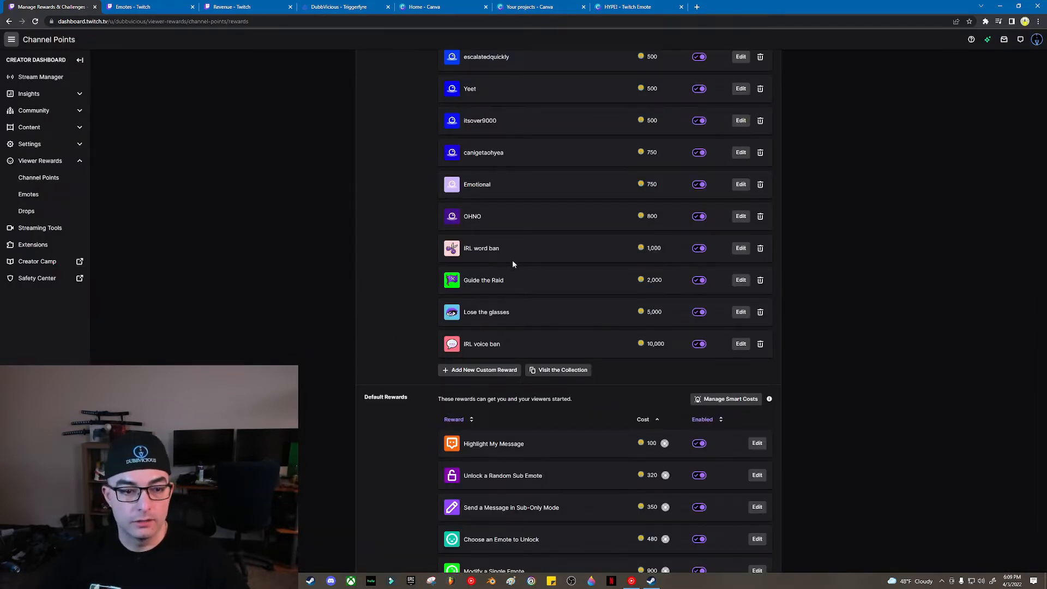
- Open the Hydrate! custom reward for editing and review its description and cost fields
{"action": "scroll", "coordinate": [512, 259], "scroll_direction": "down", "scroll_amount": 1}
{"action": "scroll", "coordinate": [517, 356], "scroll_direction": "up", "scroll_amount": 10}
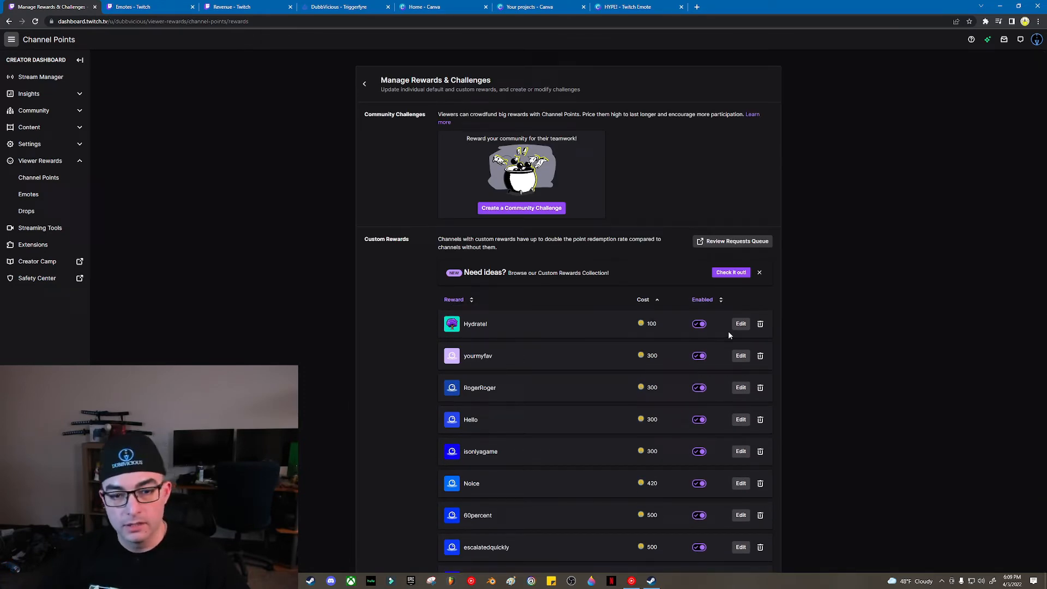
{"action": "left_click", "coordinate": [698, 327]}
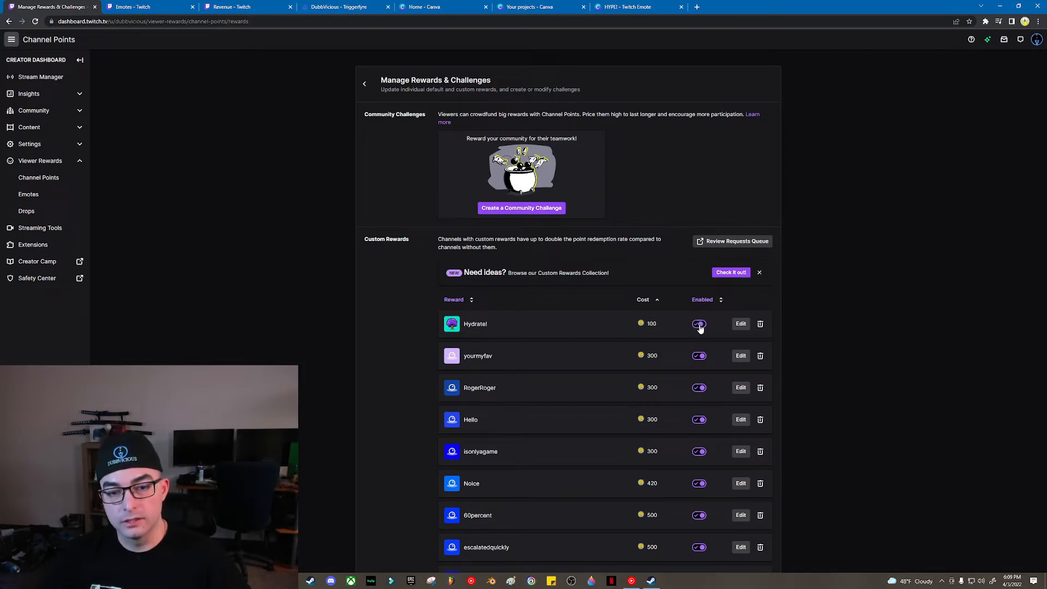
{"action": "left_click", "coordinate": [742, 326]}
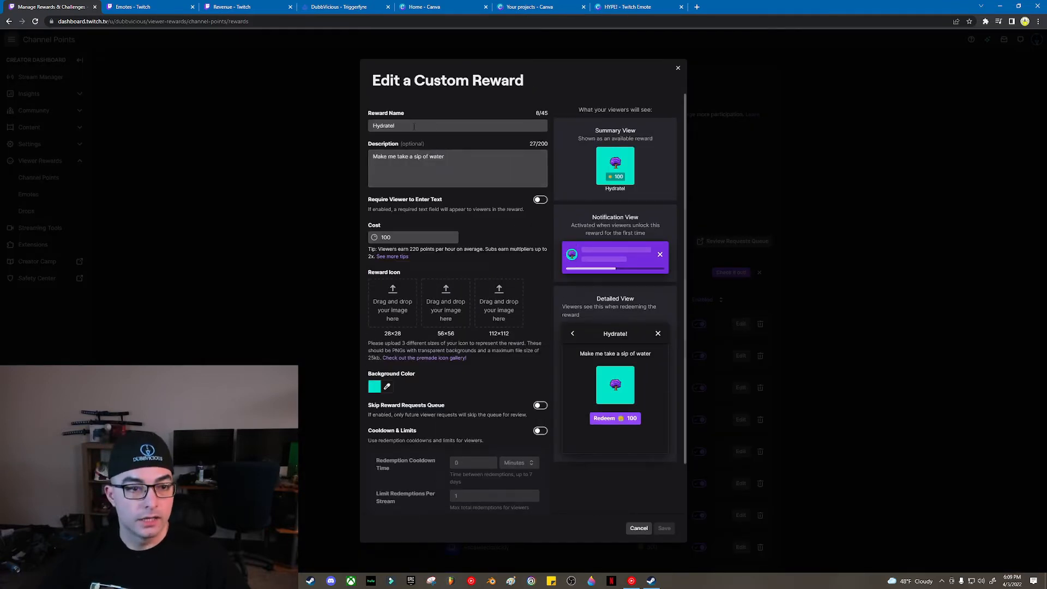
{"action": "key", "text": "Tab"}
{"action": "key", "text": "Tab"}
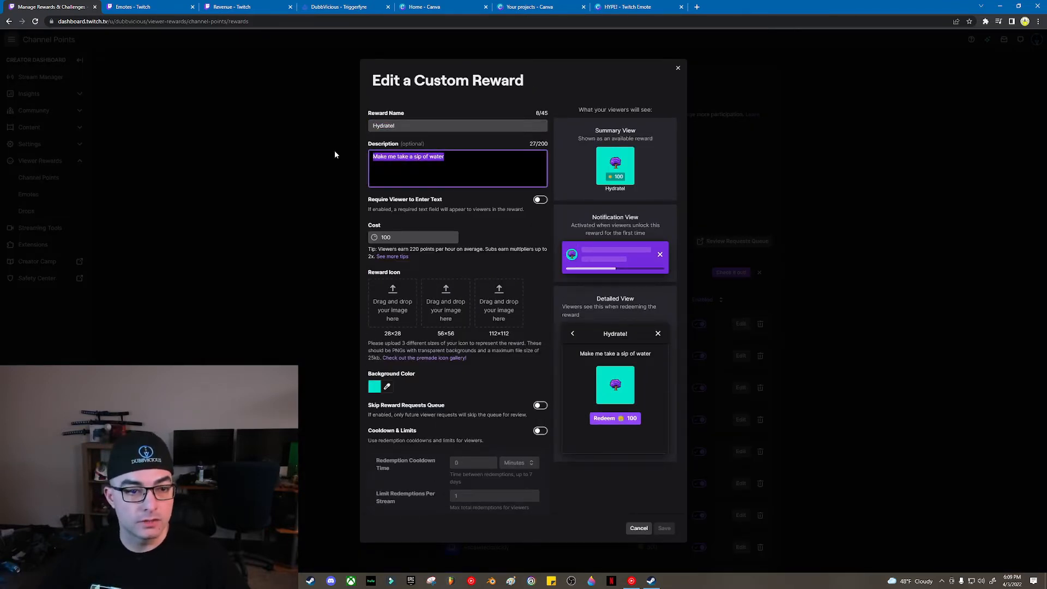
{"action": "key", "text": "Tab"}
{"action": "key", "text": "Tab"}
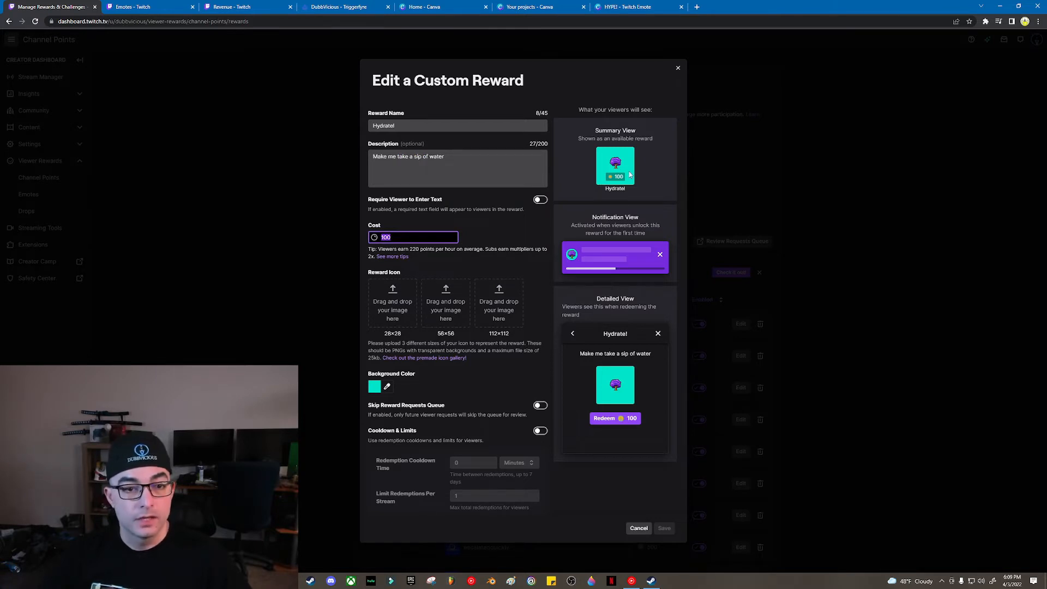
- Upload Dubbloon28.png from the HYPE!! folder as the reward's 28×28 icon
{"action": "left_click", "coordinate": [394, 312]}
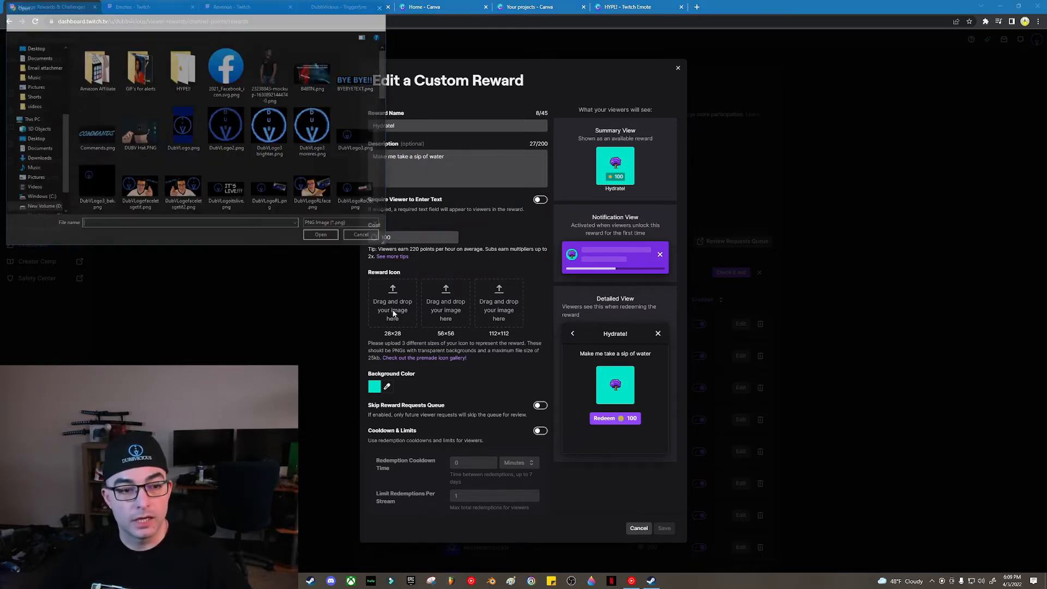
{"action": "left_click_drag", "start_coordinate": [277, 134], "coordinate": [385, 321]}
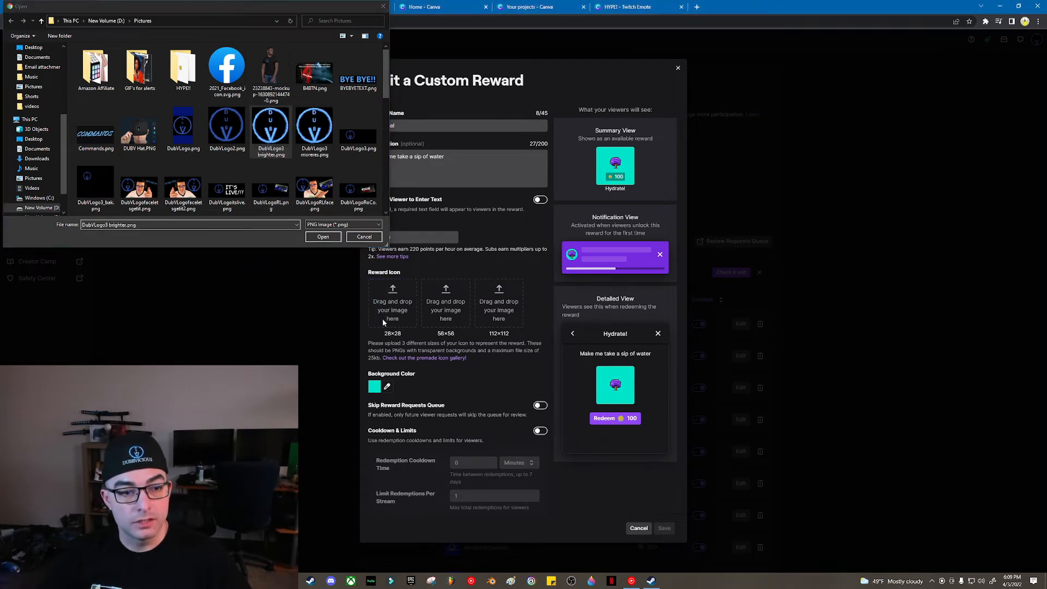
{"action": "left_click", "coordinate": [271, 131]}
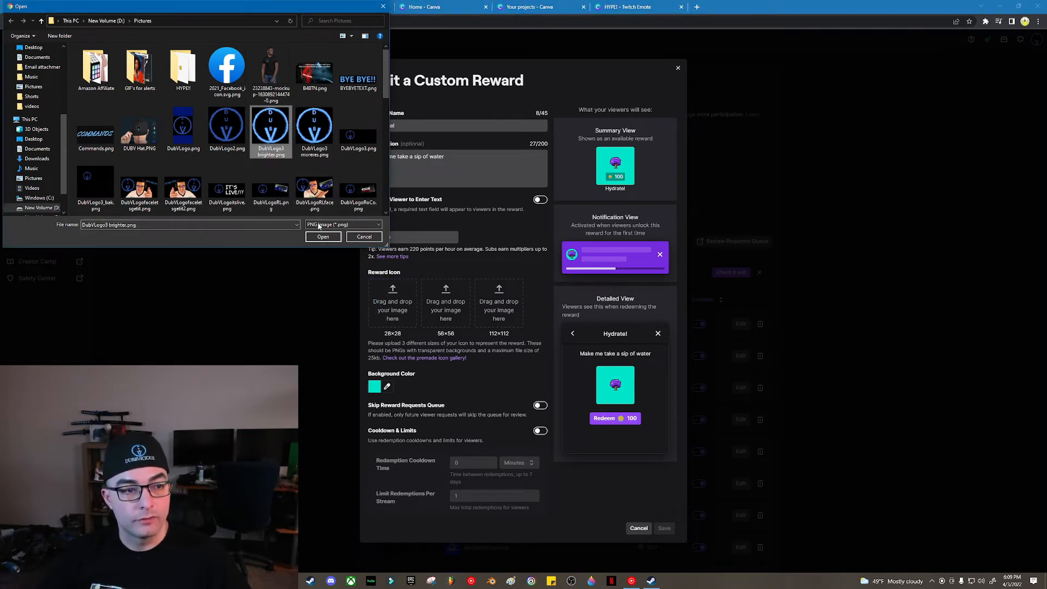
{"action": "double_click", "coordinate": [183, 68]}
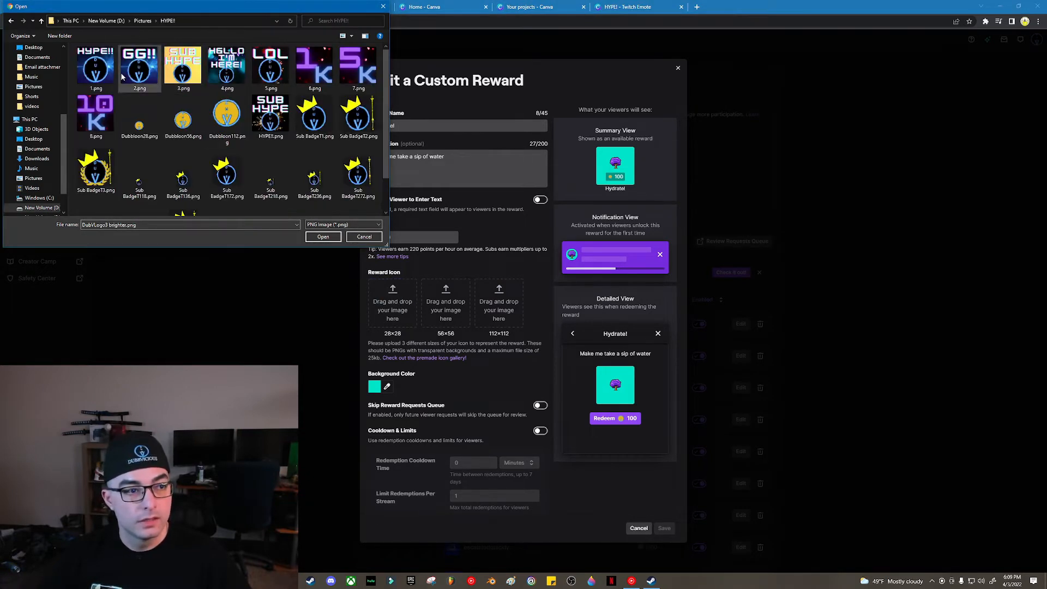
{"action": "scroll", "coordinate": [120, 124], "scroll_direction": "down", "scroll_amount": 1}
{"action": "scroll", "coordinate": [120, 128], "scroll_direction": "up", "scroll_amount": 1}
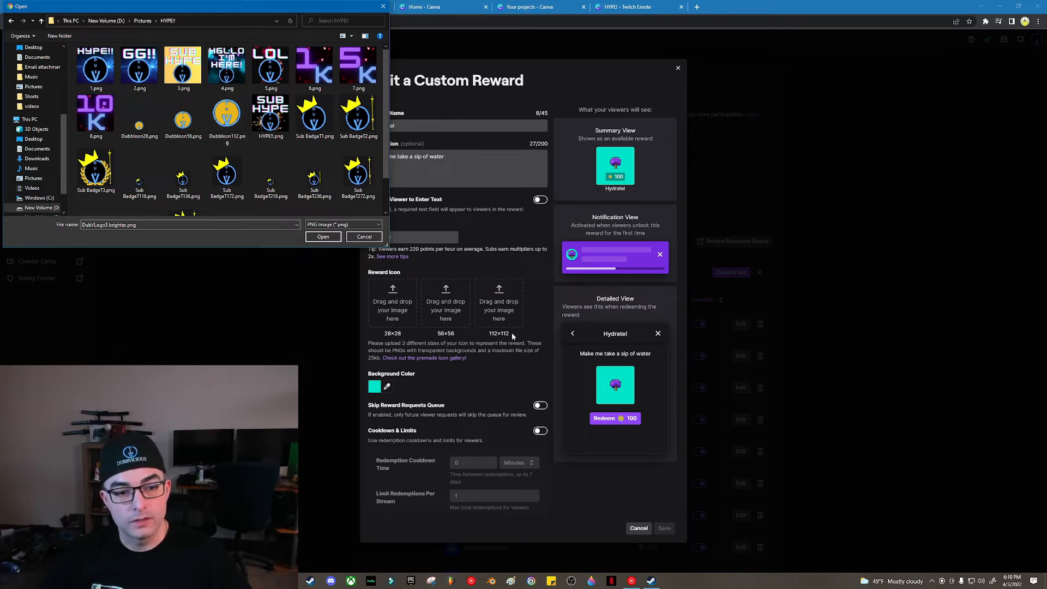
{"action": "left_click", "coordinate": [140, 118]}
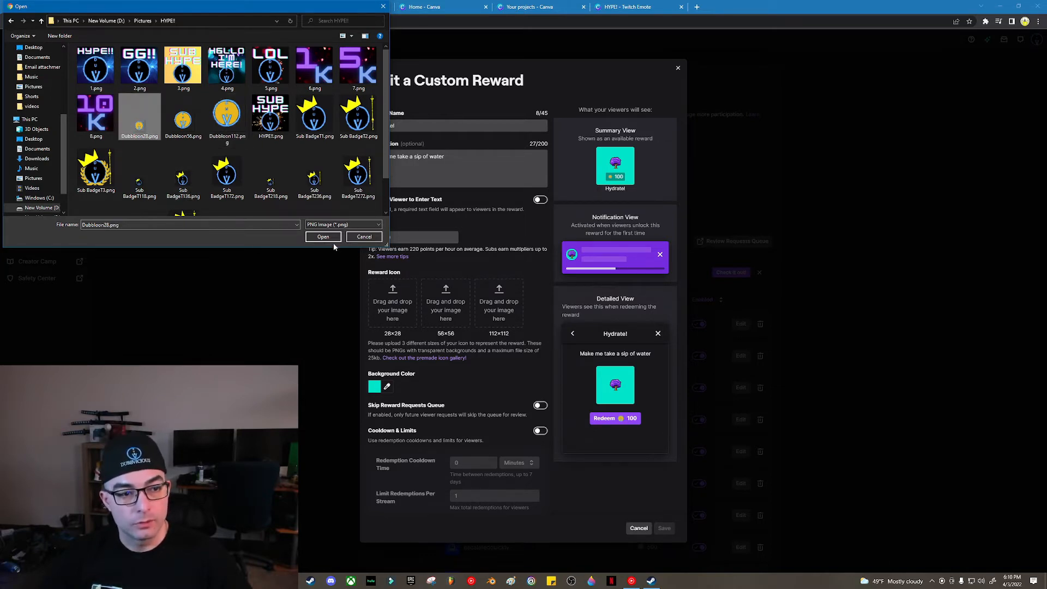
{"action": "left_click", "coordinate": [324, 237]}
- Upload Dubbloon56.png as the 56×56 reward icon and Dubbloon112.png as the 112×112 icon
{"action": "left_click", "coordinate": [446, 305]}
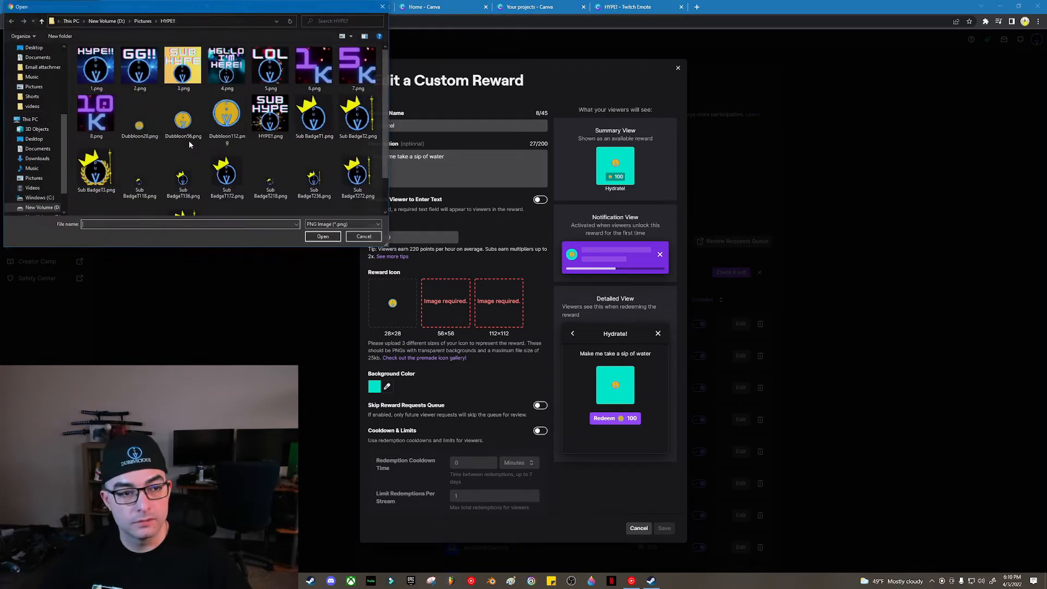
{"action": "left_click", "coordinate": [183, 117]}
{"action": "left_click", "coordinate": [323, 237]}
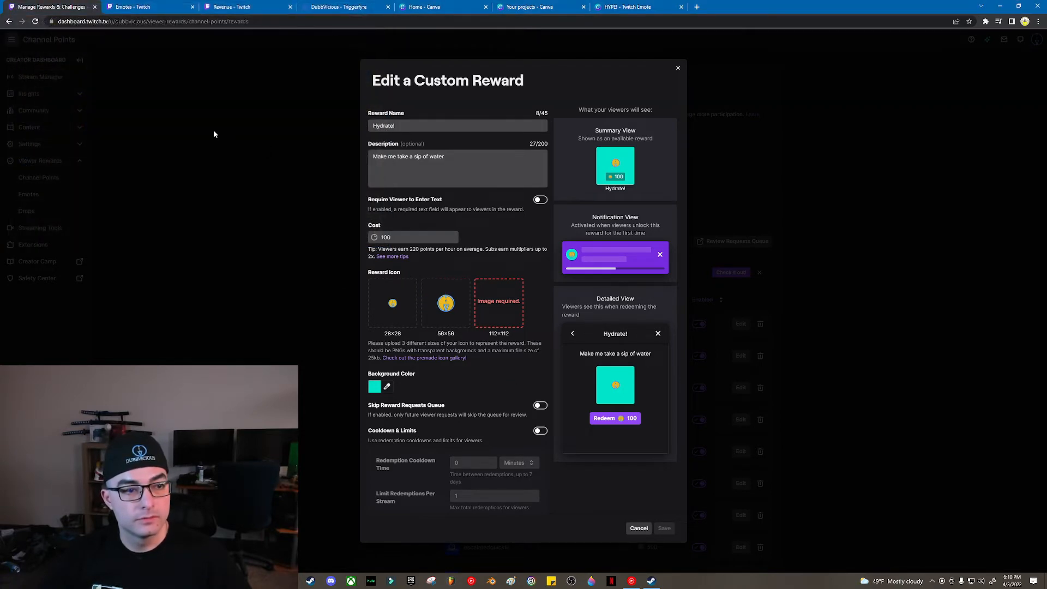
{"action": "left_click", "coordinate": [496, 294]}
{"action": "left_click", "coordinate": [227, 117]}
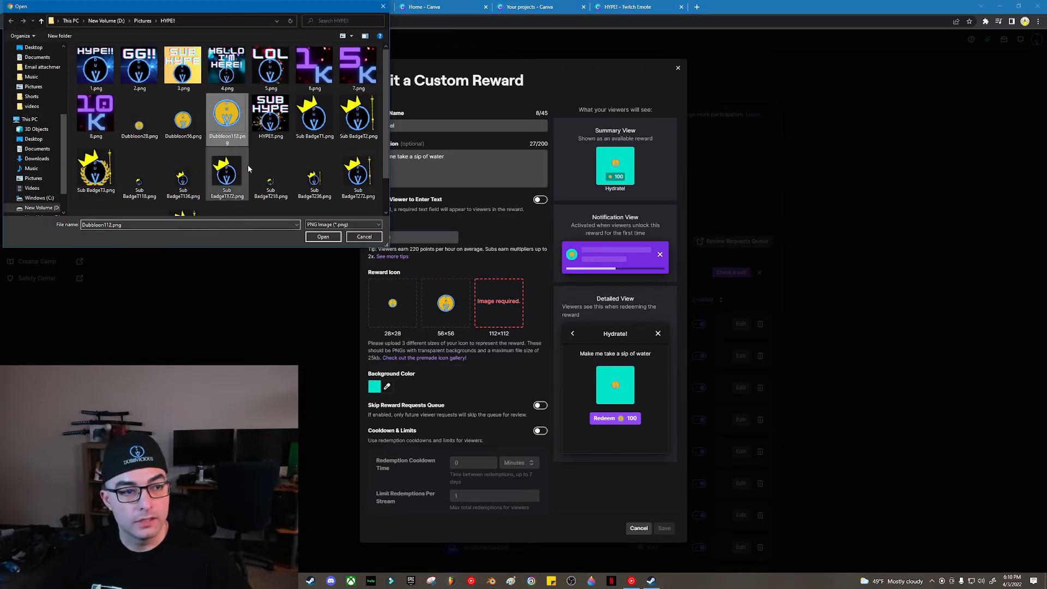
{"action": "left_click", "coordinate": [323, 237]}
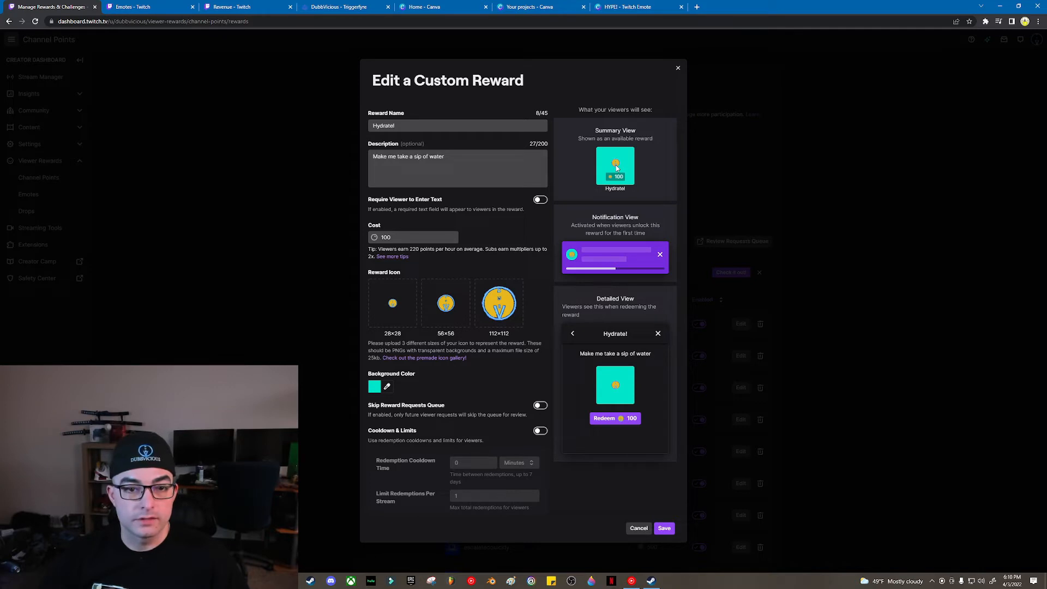
- Set the Hydrate! reward's background color to blue, #002fe5
{"action": "left_click", "coordinate": [388, 387]}
{"action": "left_click_drag", "start_coordinate": [475, 357], "coordinate": [472, 356]}
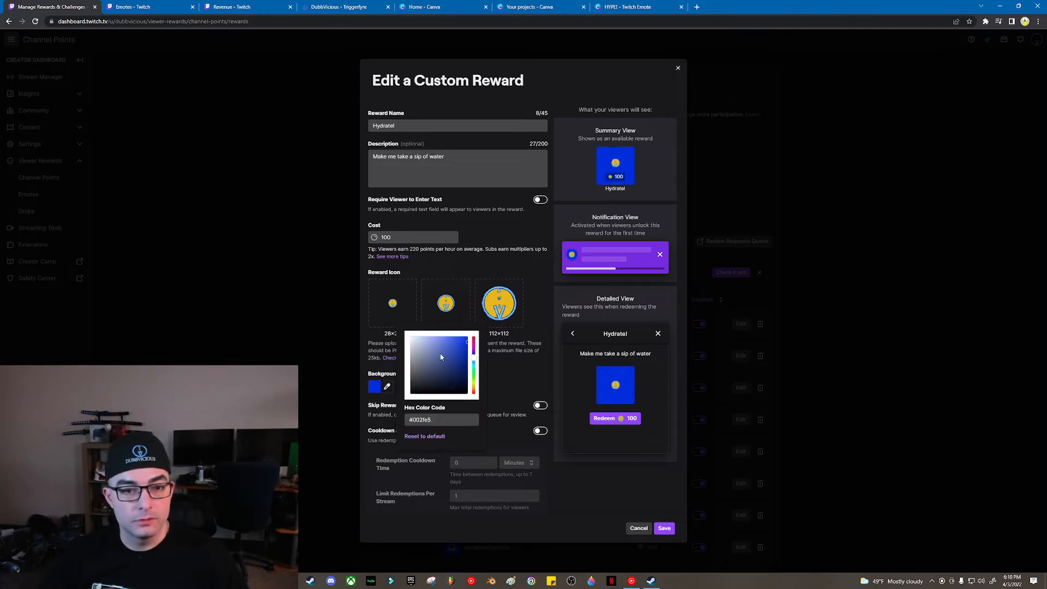
{"action": "left_click", "coordinate": [513, 371]}
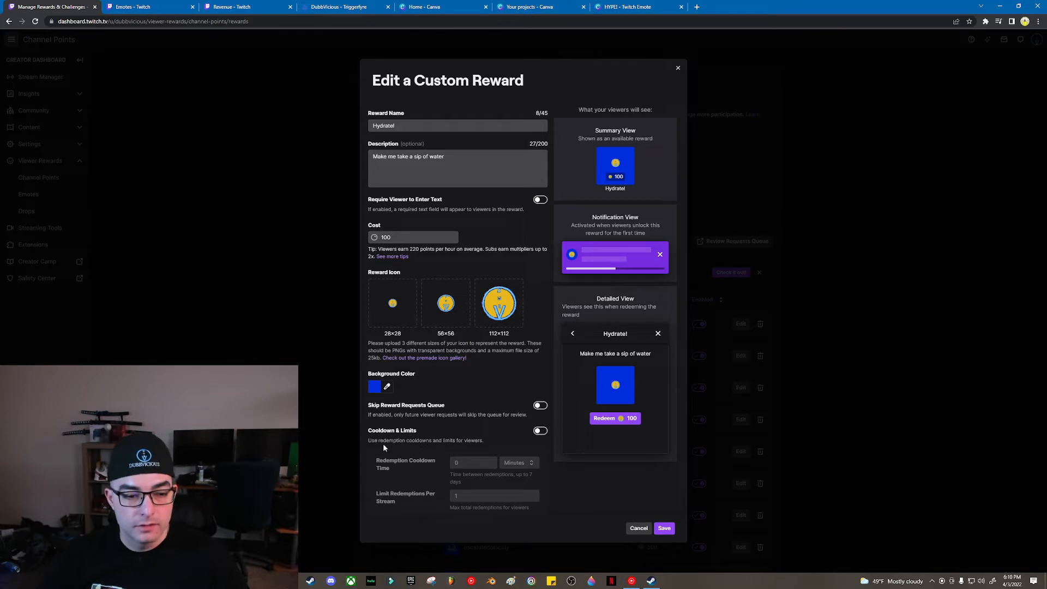
- Enable Cooldown & Limits for the reward, inspect the cooldown time and per-stream redemption limit fields, and disable it again
{"action": "left_click", "coordinate": [540, 431]}
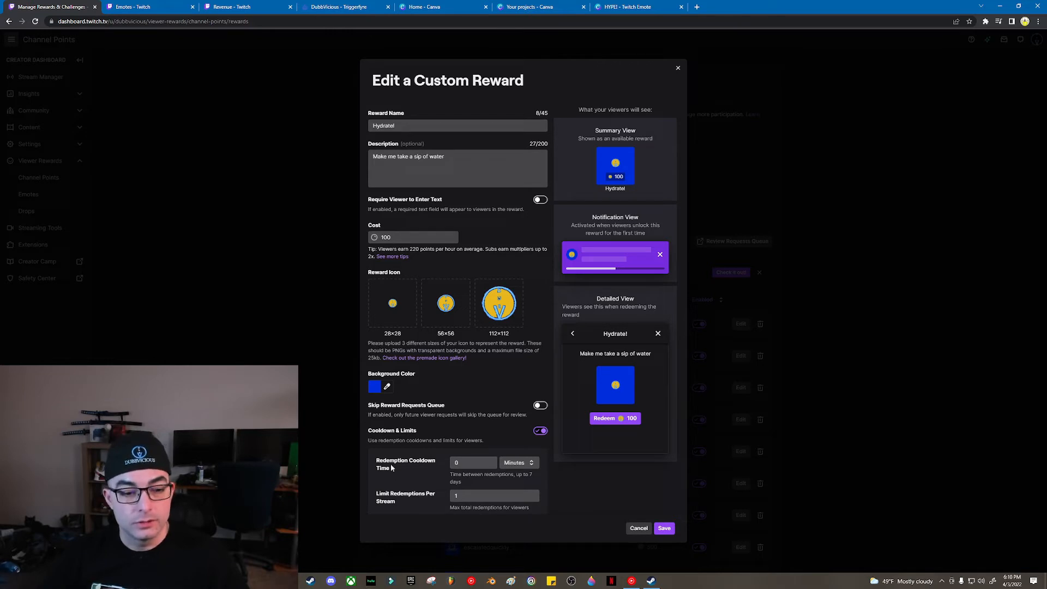
{"action": "left_click", "coordinate": [482, 468]}
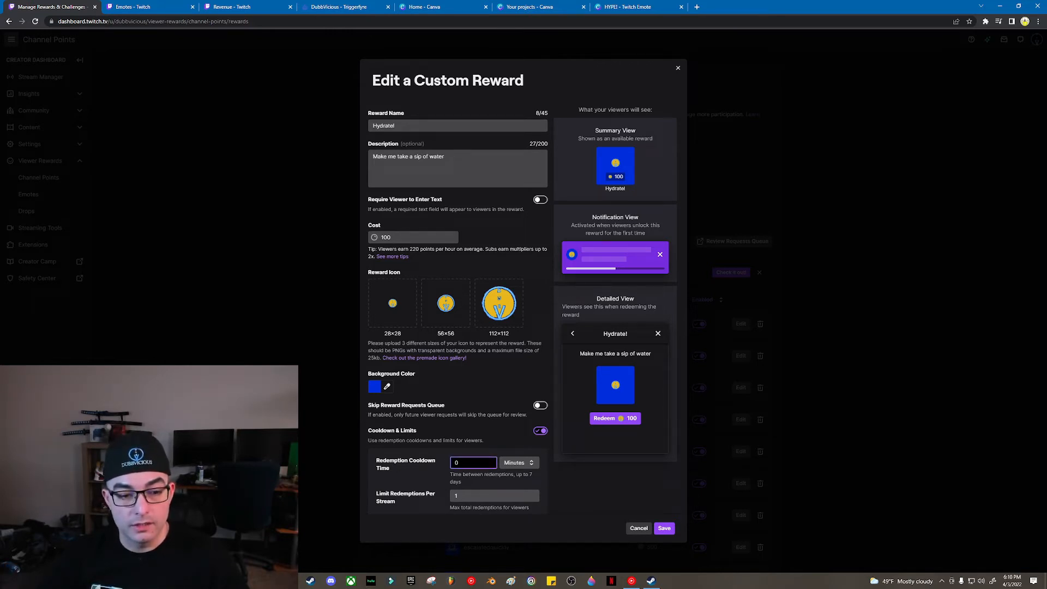
{"action": "left_click", "coordinate": [384, 496]}
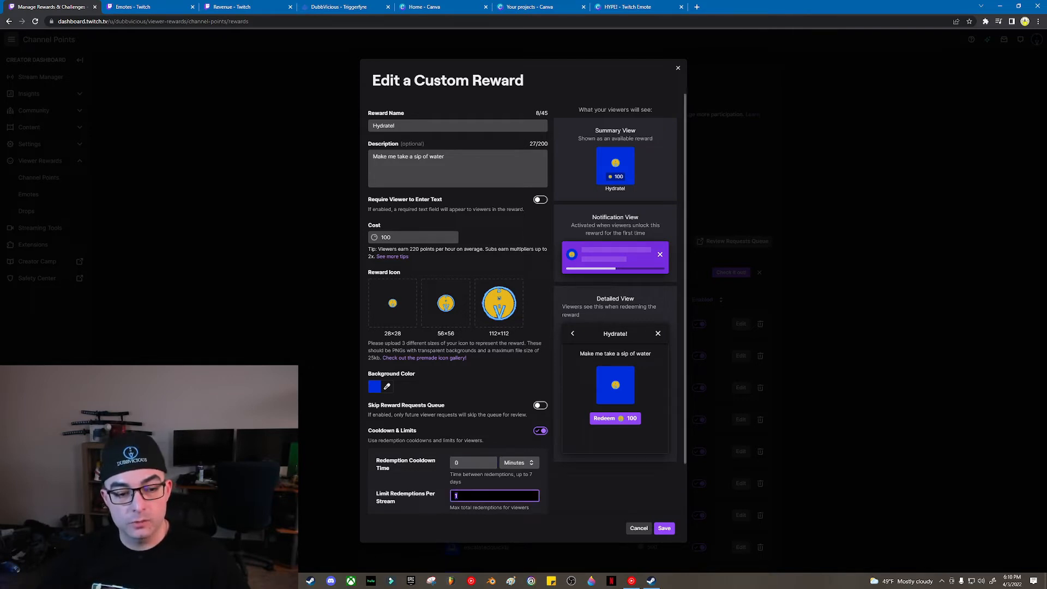
{"action": "left_click", "coordinate": [540, 432]}
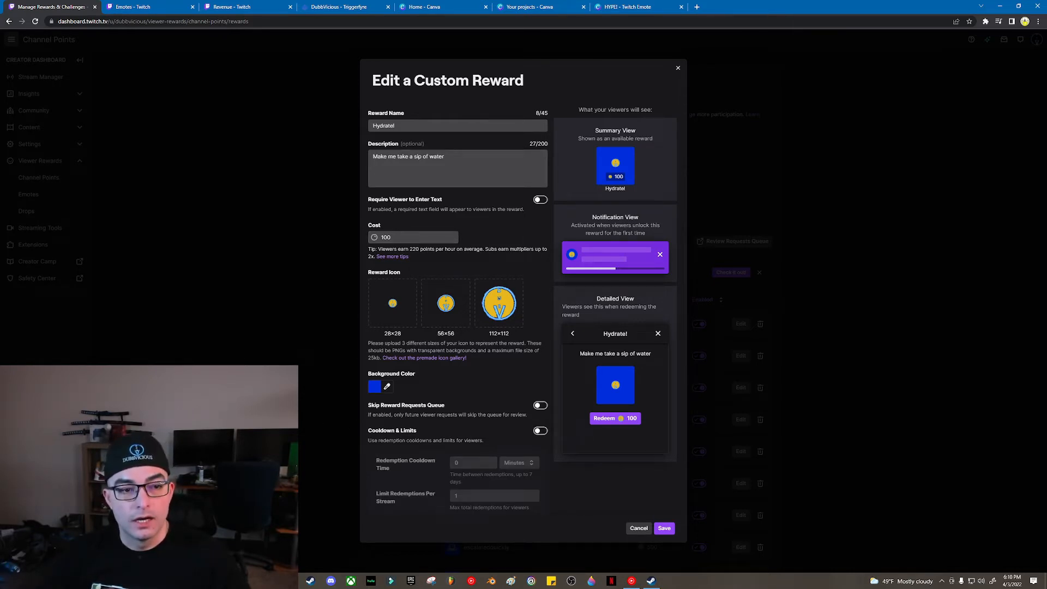
- Review the Require Viewer to Enter Text option and cancel editing the Hydrate! reward
{"action": "left_click_drag", "start_coordinate": [380, 202], "coordinate": [436, 206]}
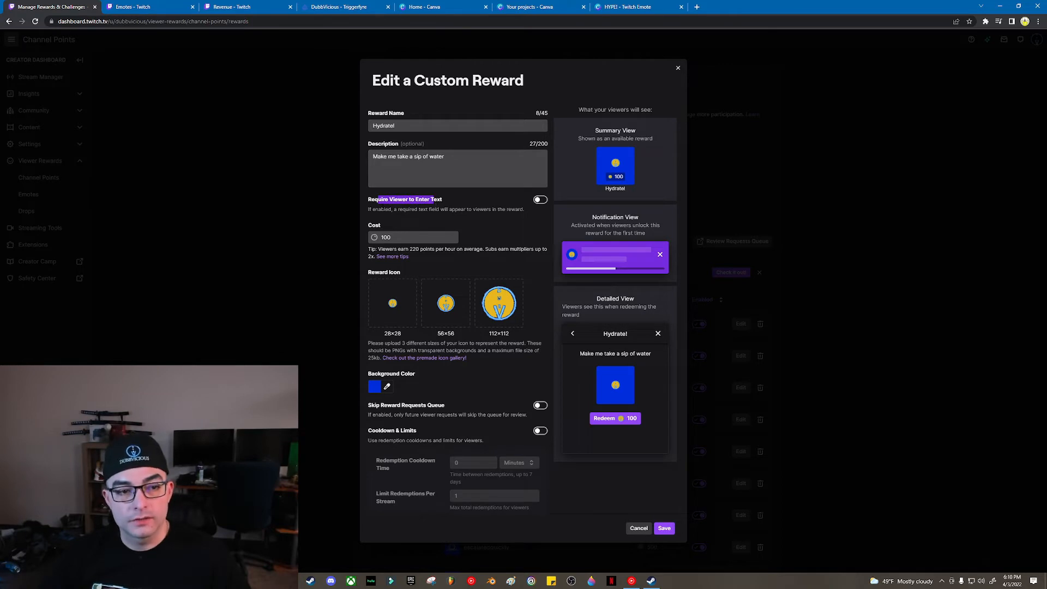
{"action": "left_click", "coordinate": [383, 209]}
{"action": "left_click", "coordinate": [648, 529]}
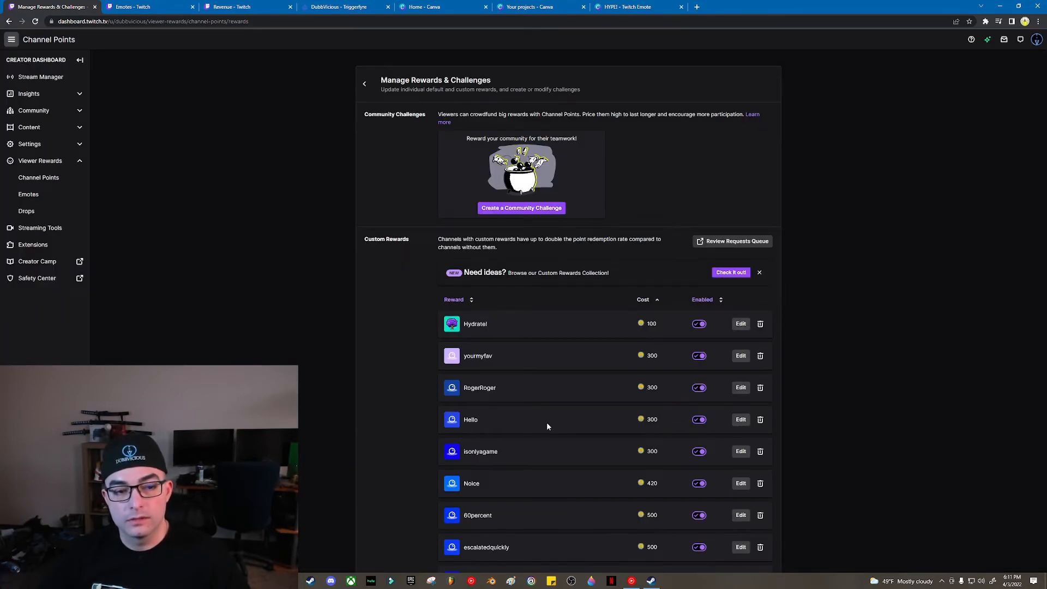
- Open the IRL word ban reward, review its required viewer text setting, and cancel the edit
{"action": "scroll", "coordinate": [546, 422], "scroll_direction": "down", "scroll_amount": 5}
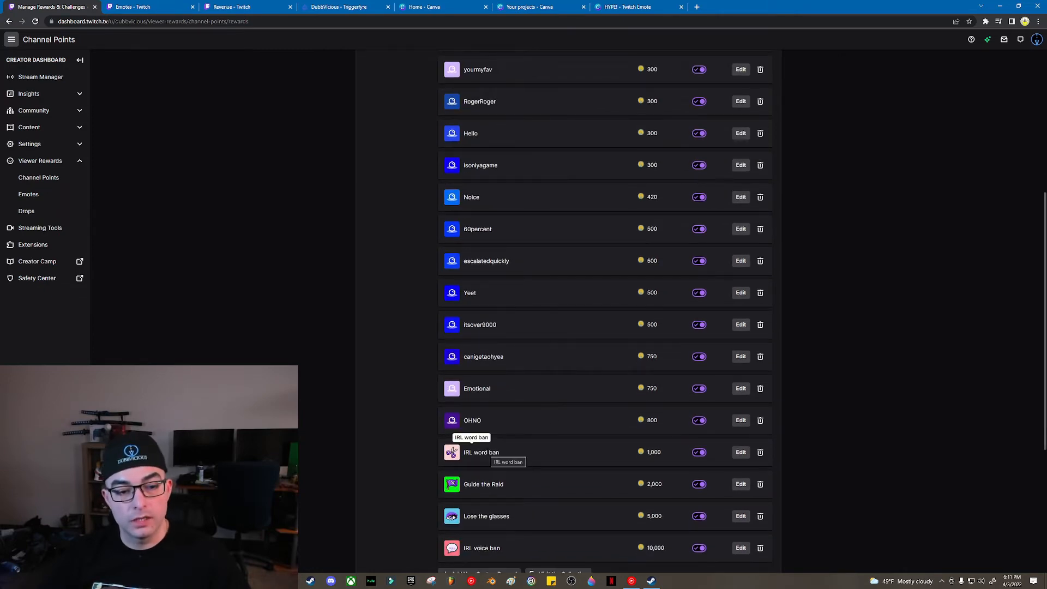
{"action": "left_click", "coordinate": [741, 453]}
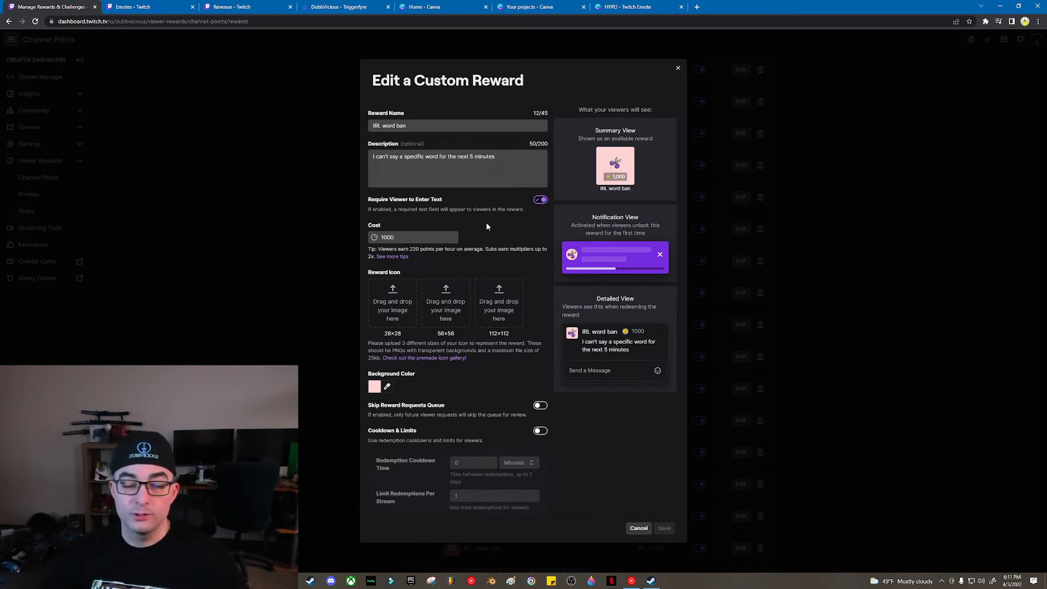
{"action": "left_click", "coordinate": [639, 528]}
- Delete the Hydrate! reward from the custom rewards list
{"action": "scroll", "coordinate": [486, 474], "scroll_direction": "down", "scroll_amount": 4}
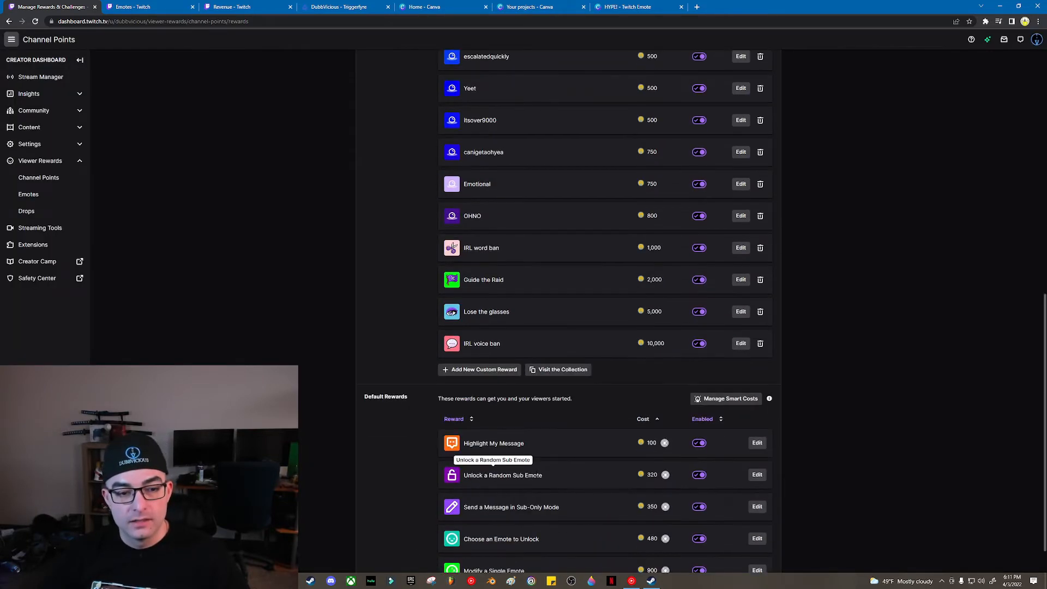
{"action": "scroll", "coordinate": [539, 456], "scroll_direction": "up", "scroll_amount": 8}
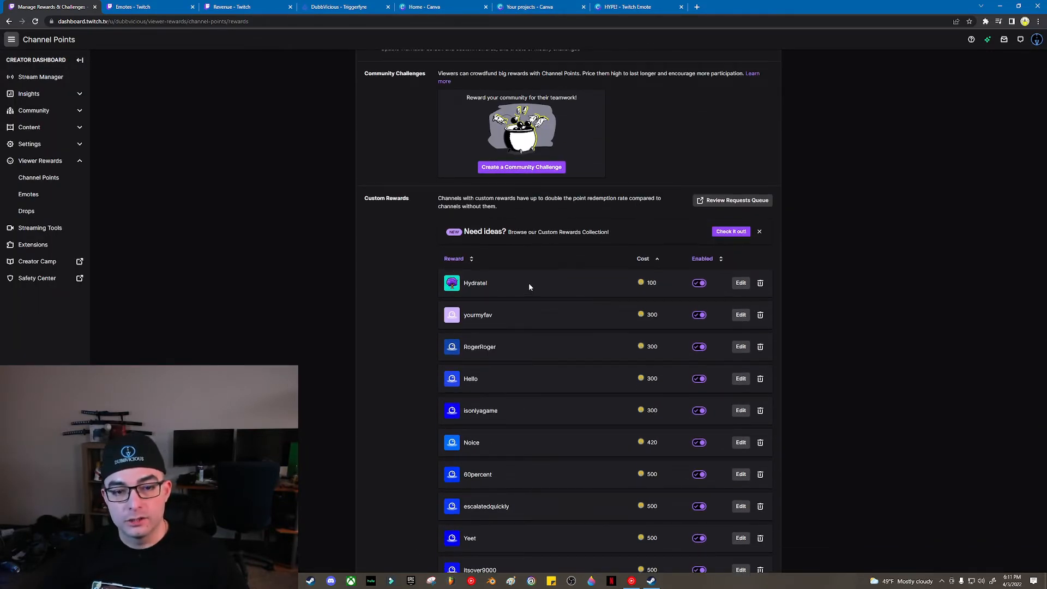
{"action": "left_click", "coordinate": [760, 284]}
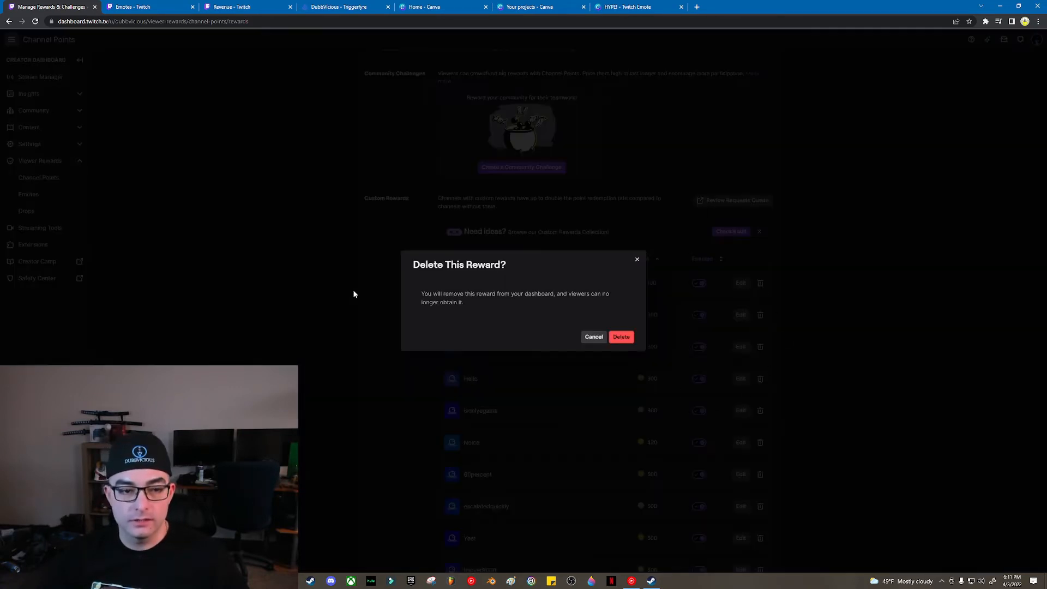
{"action": "left_click", "coordinate": [623, 337]}
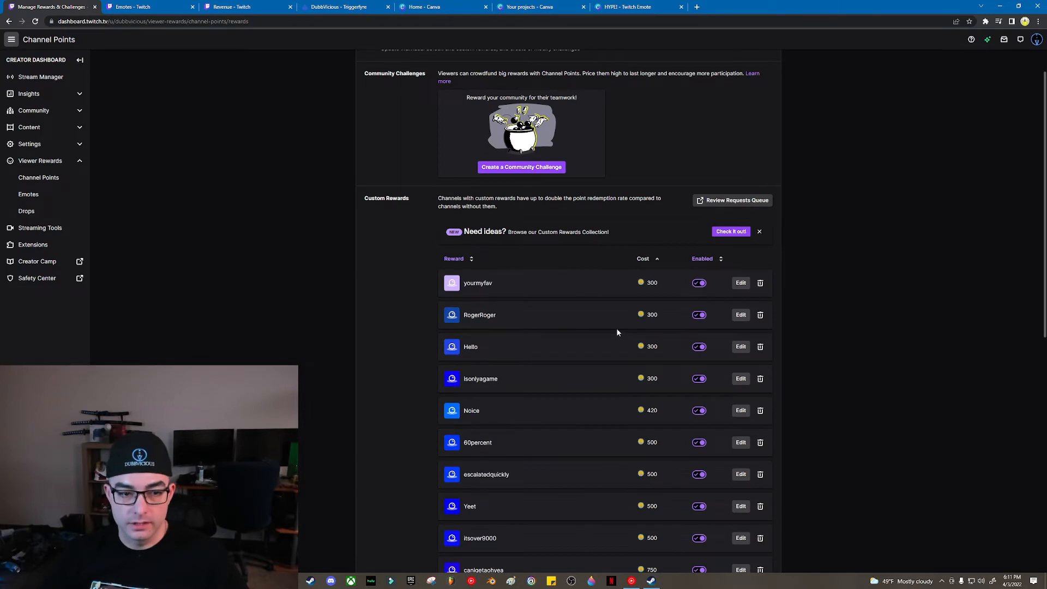
- Open the RogerRoger custom reward, review its name and settings, and close it without saving
{"action": "scroll", "coordinate": [578, 502], "scroll_direction": "down", "scroll_amount": 2}
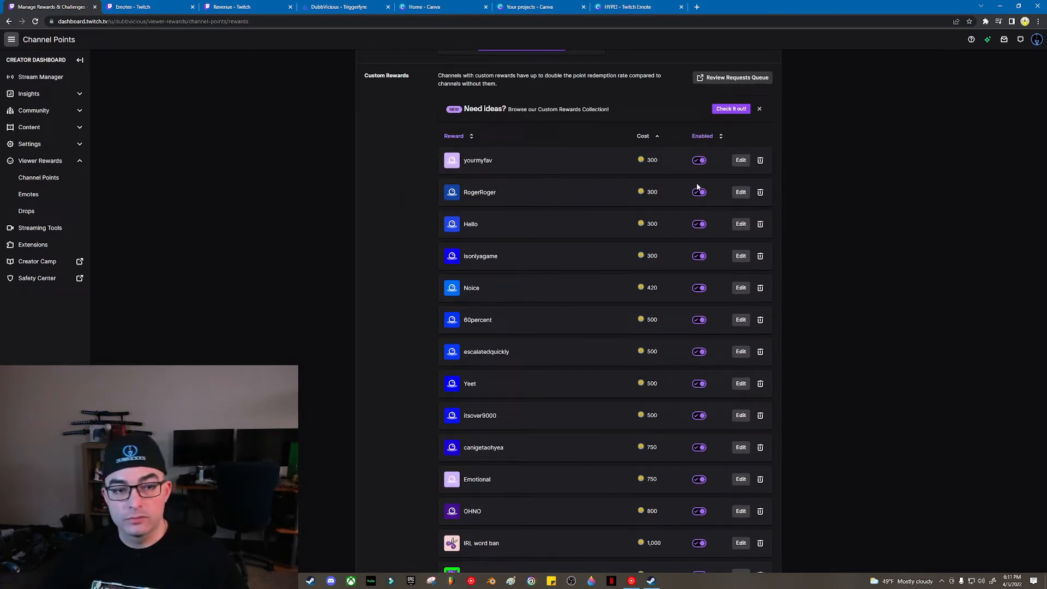
{"action": "left_click", "coordinate": [741, 192]}
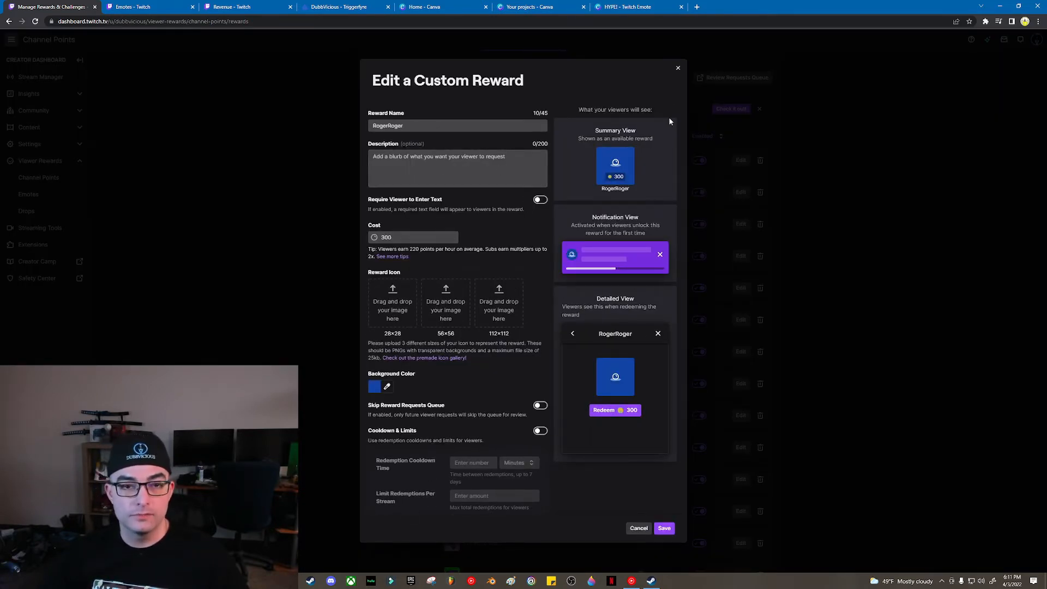
{"action": "left_click", "coordinate": [678, 68]}
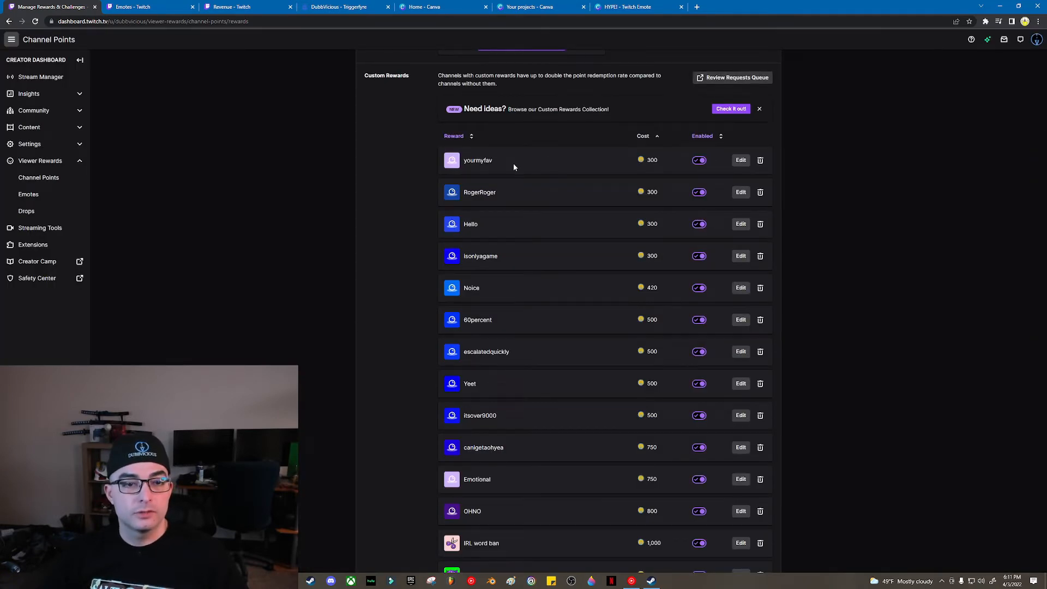
- Switch to the Triggerfyre page, leaving just one copy of it open, and dismiss the Patreon banner
{"action": "left_click", "coordinate": [342, 9]}
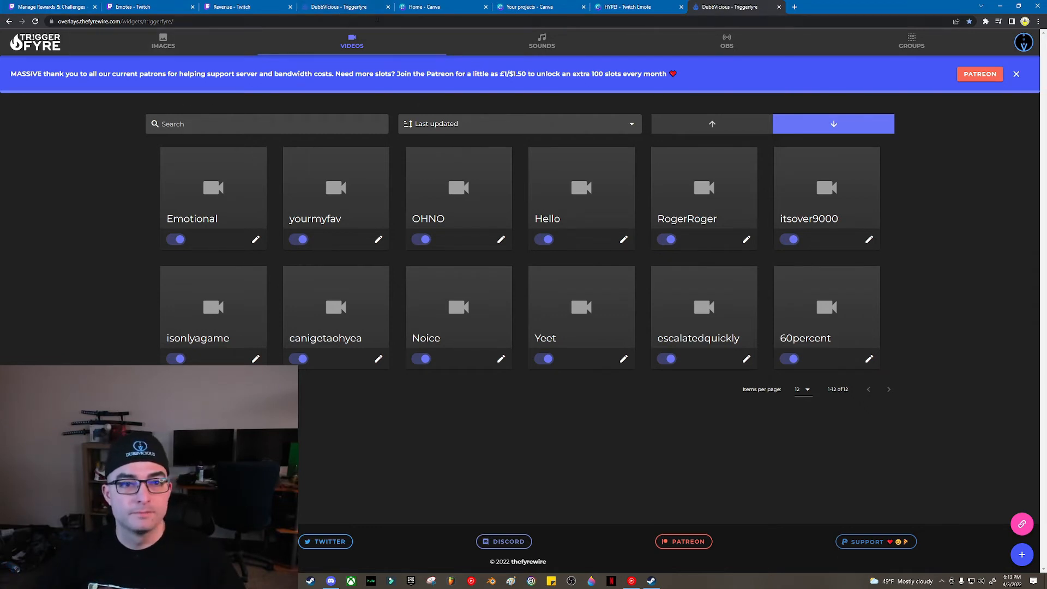
{"action": "left_click", "coordinate": [779, 8]}
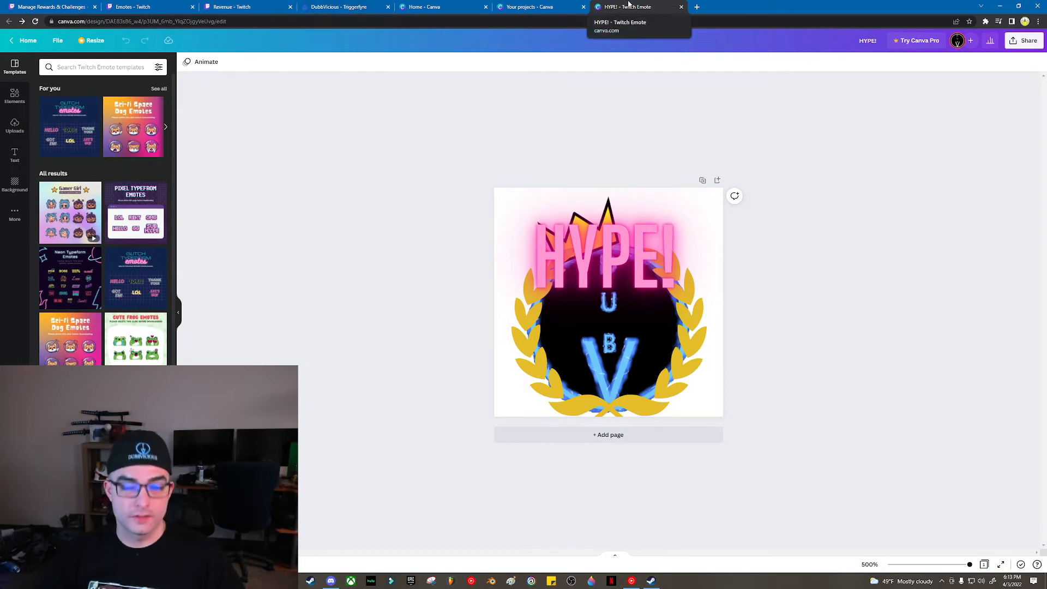
{"action": "left_click", "coordinate": [337, 5]}
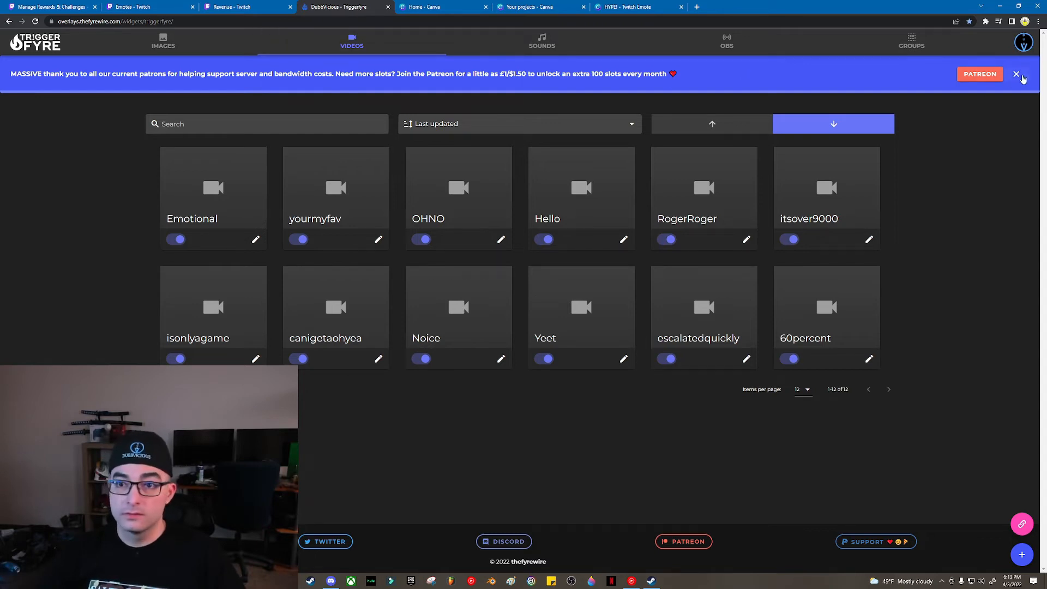
{"action": "left_click", "coordinate": [1016, 74]}
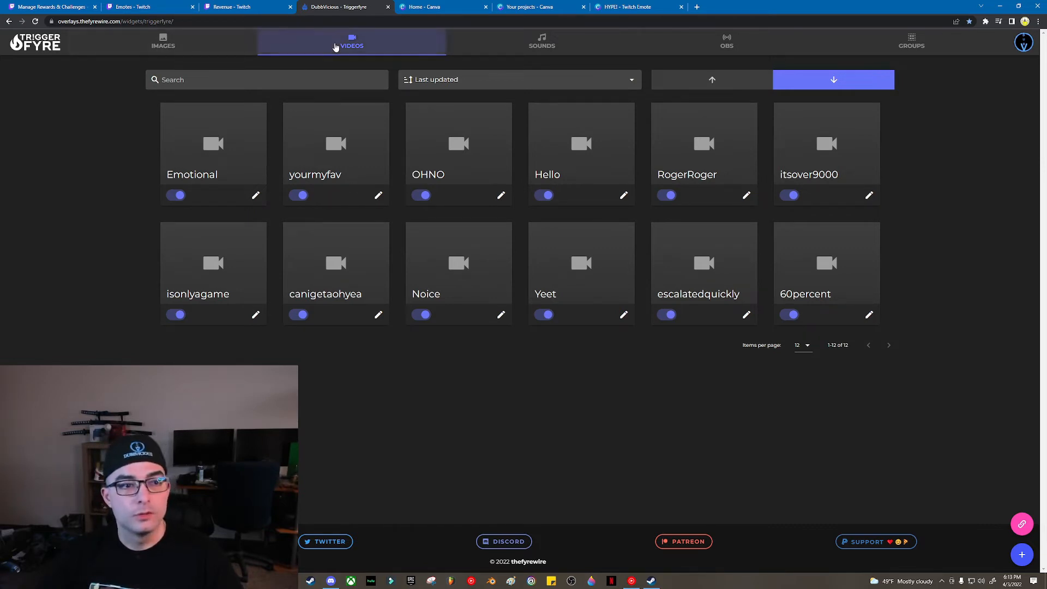
- Look through the image, video and sound trigger sections in Triggerfyre and return to the video triggers
{"action": "left_click", "coordinate": [163, 45]}
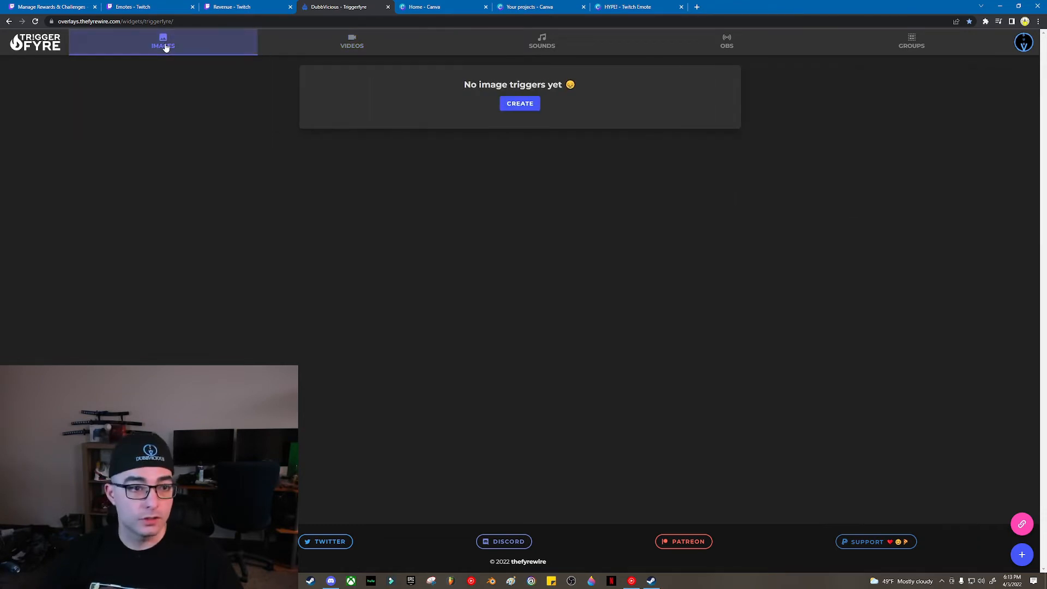
{"action": "left_click", "coordinate": [352, 48]}
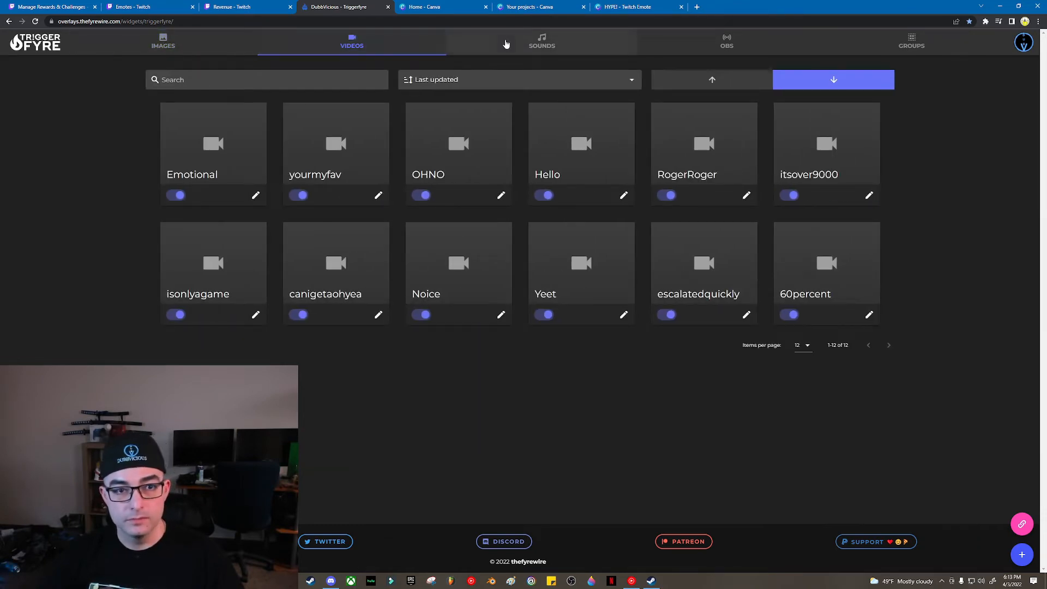
{"action": "left_click", "coordinate": [536, 43]}
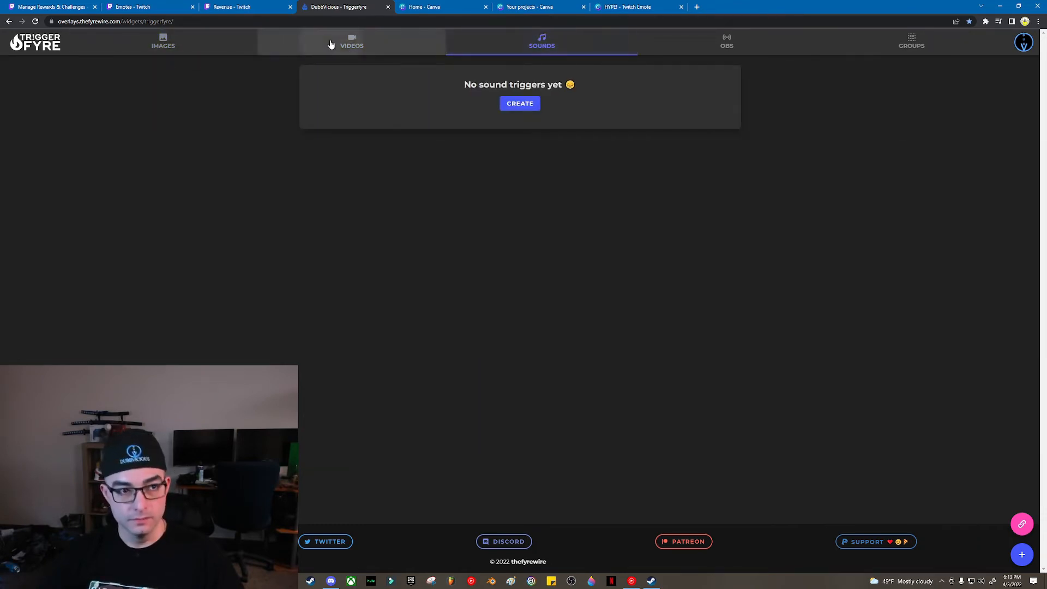
{"action": "left_click", "coordinate": [332, 43]}
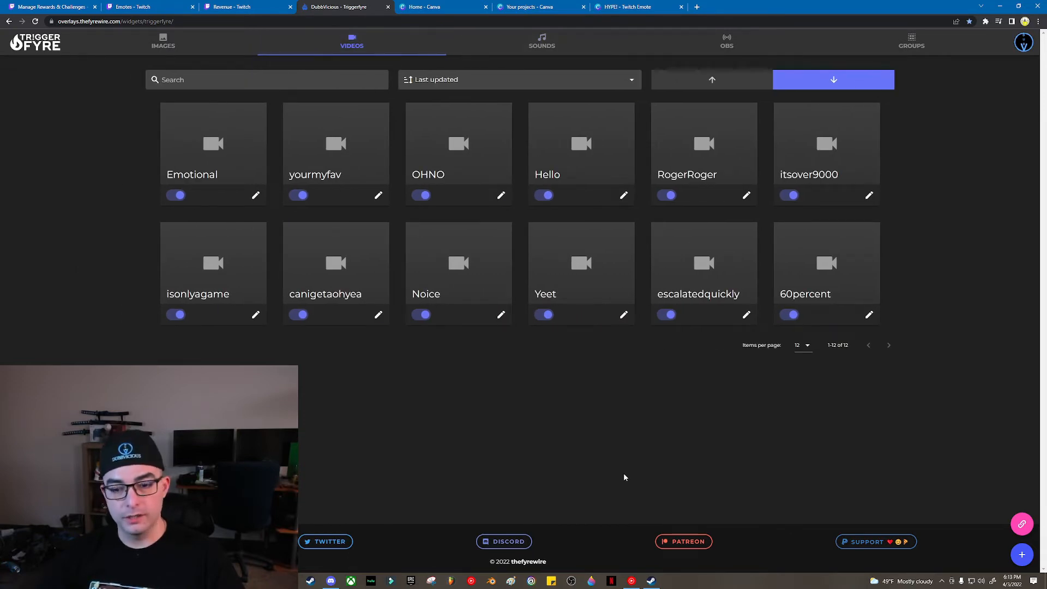
- Start a new video trigger and browse both pages of previously uploaded videos in its video selection
{"action": "left_click", "coordinate": [1021, 555]}
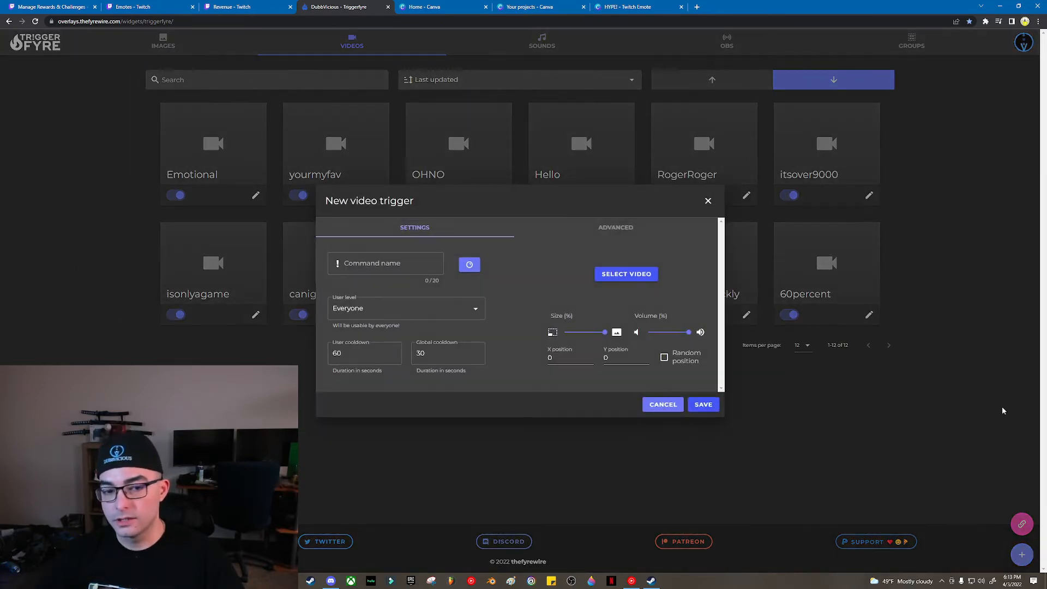
{"action": "left_click", "coordinate": [649, 274]}
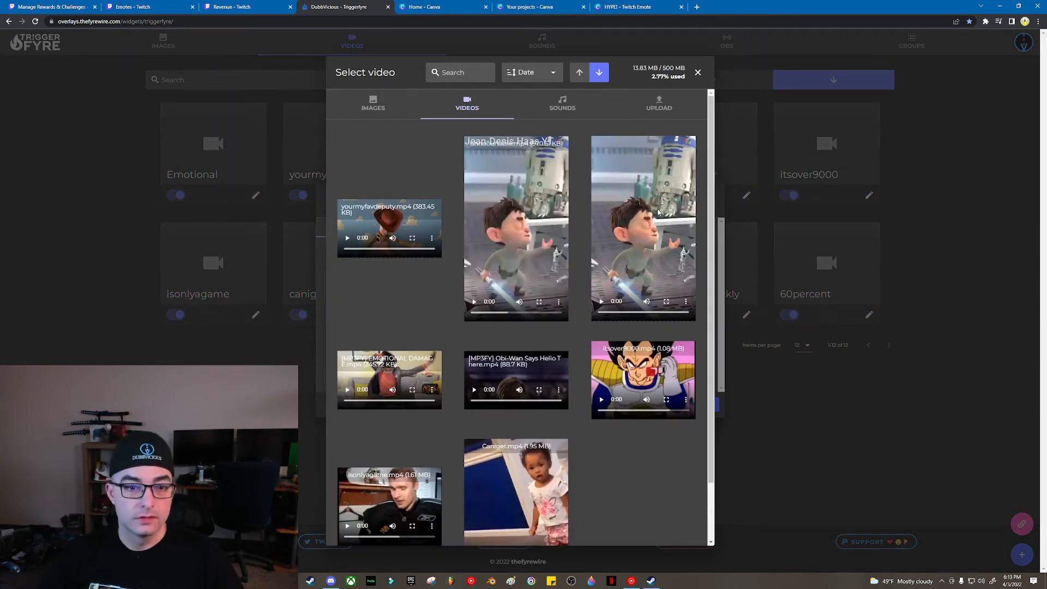
{"action": "scroll", "coordinate": [468, 451], "scroll_direction": "down", "scroll_amount": 1}
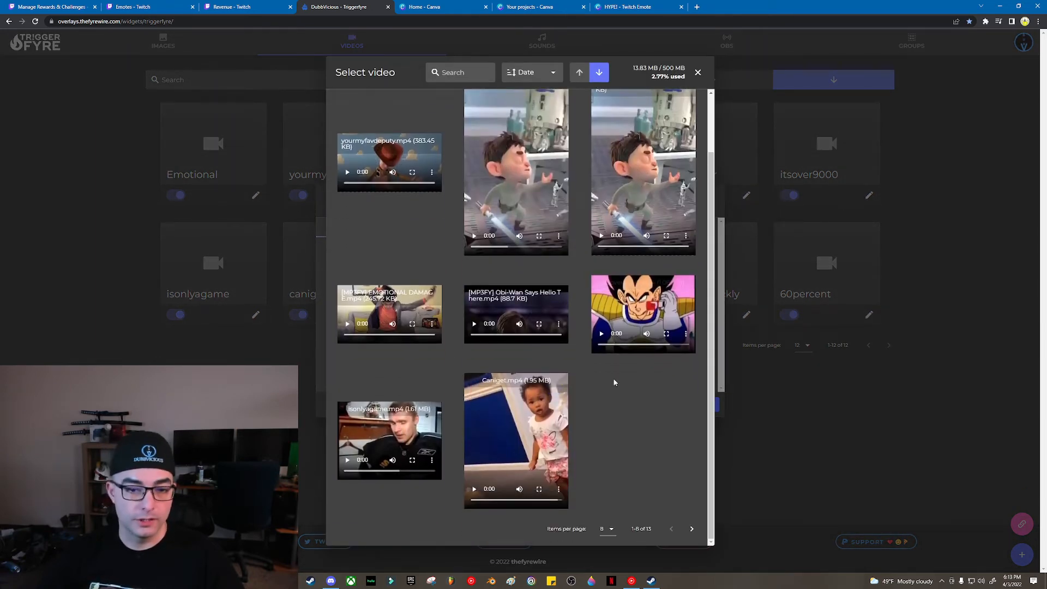
{"action": "scroll", "coordinate": [606, 230], "scroll_direction": "up", "scroll_amount": 1}
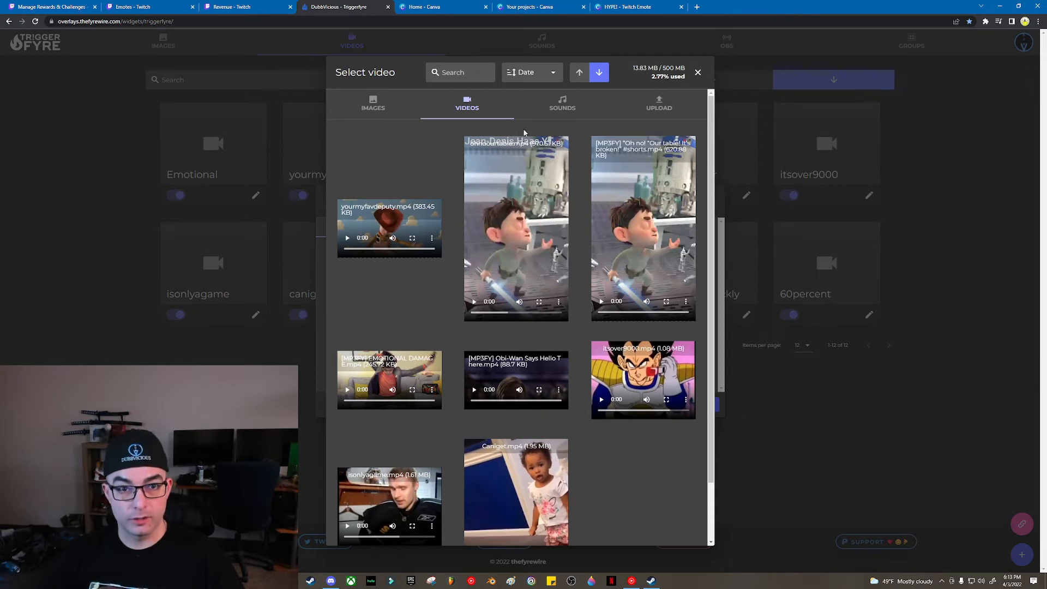
{"action": "scroll", "coordinate": [376, 152], "scroll_direction": "down", "scroll_amount": 2}
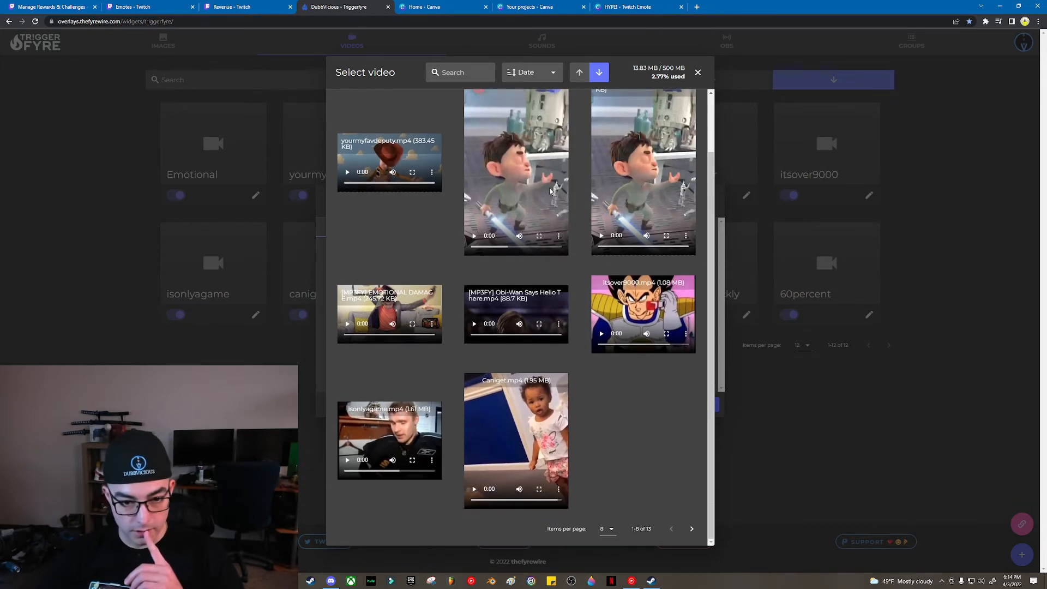
{"action": "scroll", "coordinate": [638, 455], "scroll_direction": "up", "scroll_amount": 2}
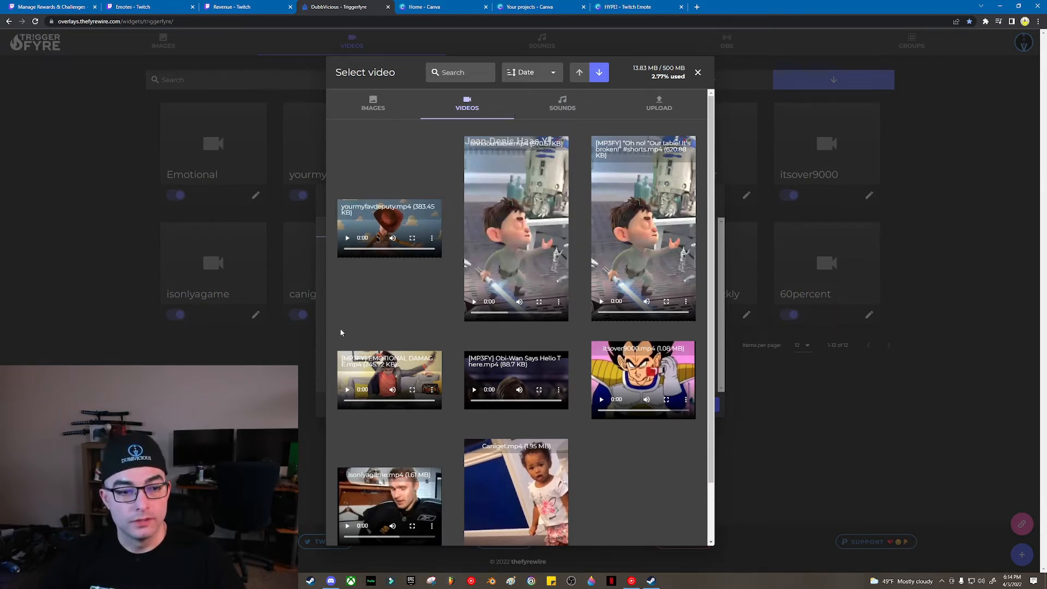
{"action": "scroll", "coordinate": [540, 518], "scroll_direction": "down", "scroll_amount": 2}
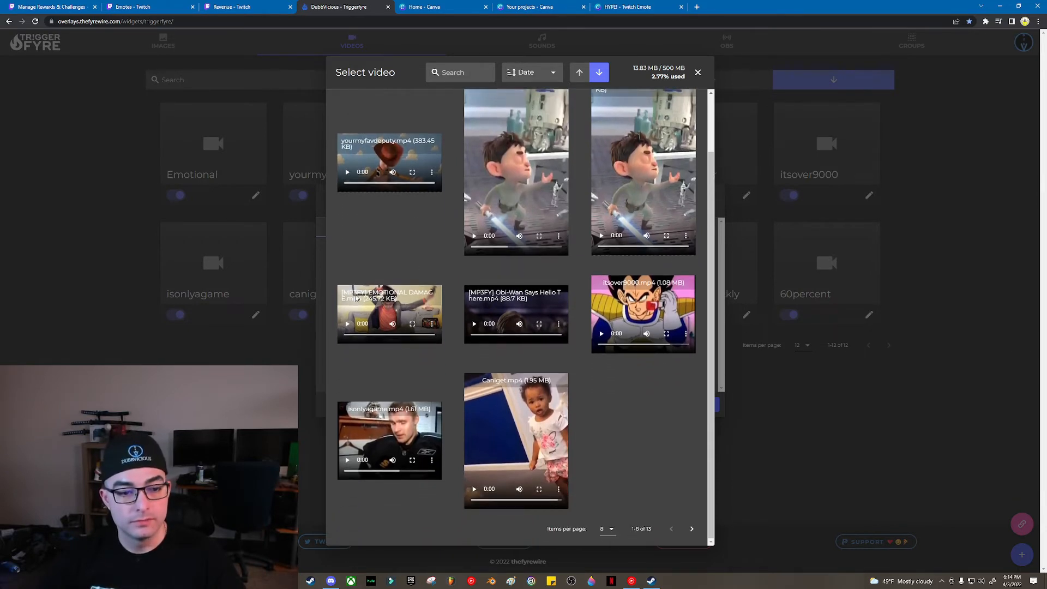
{"action": "left_click", "coordinate": [692, 529]}
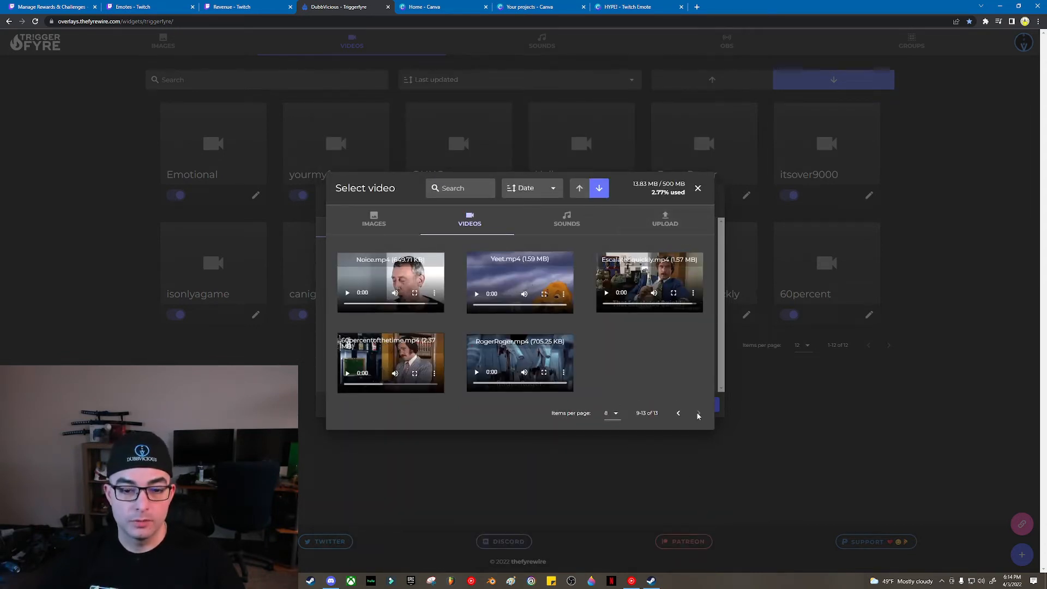
{"action": "left_click", "coordinate": [678, 413]}
- Upload the image Dubbloon112.png to the Triggerfyre media library
{"action": "left_click", "coordinate": [655, 107]}
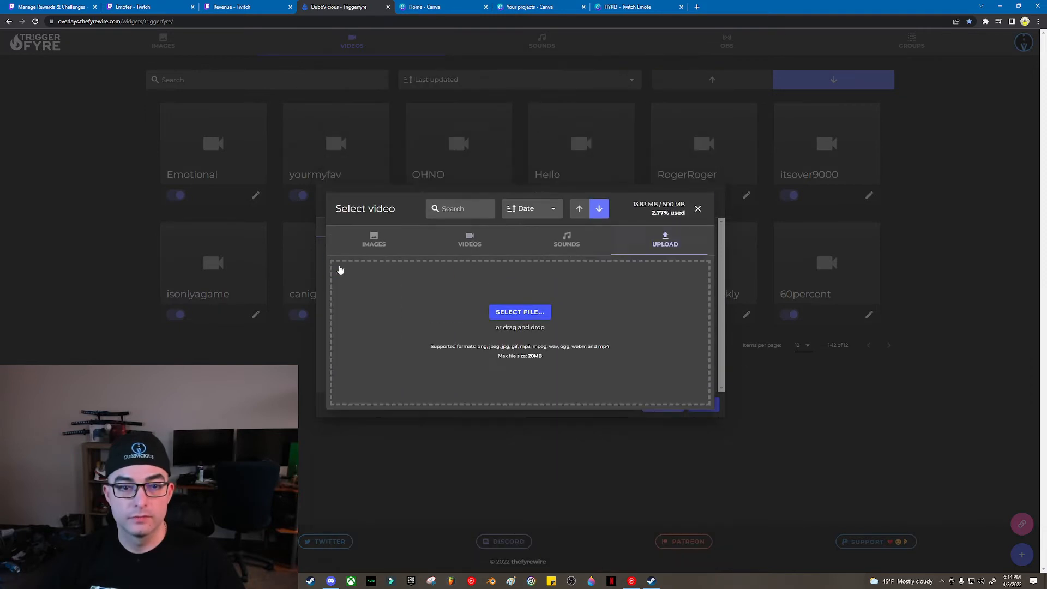
{"action": "left_click", "coordinate": [520, 313]}
{"action": "scroll", "coordinate": [164, 164], "scroll_direction": "down", "scroll_amount": 1}
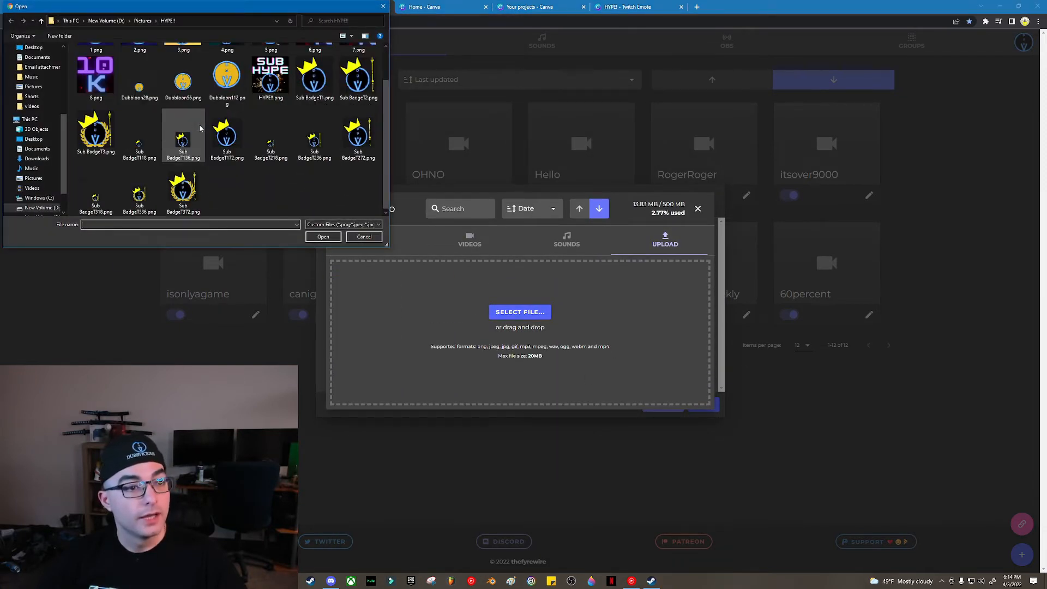
{"action": "scroll", "coordinate": [158, 202], "scroll_direction": "up", "scroll_amount": 1}
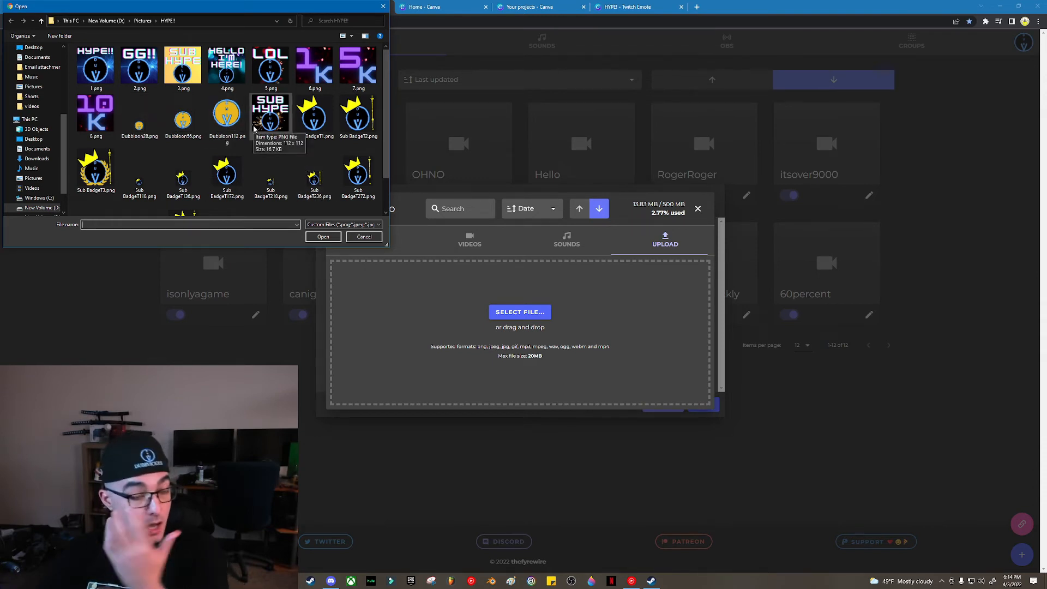
{"action": "left_click_drag", "start_coordinate": [512, 315], "coordinate": [512, 316]}
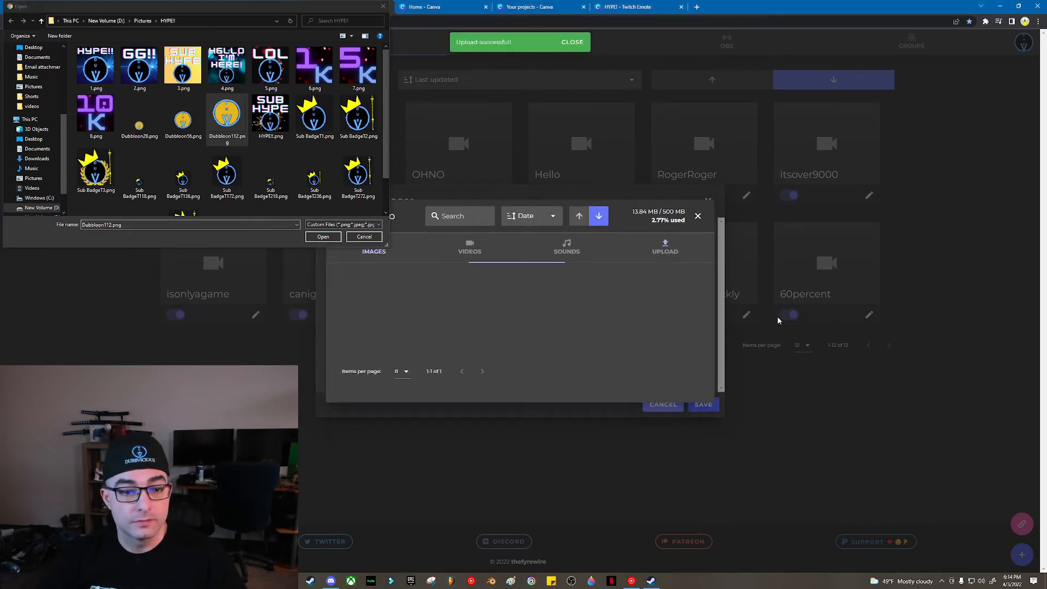
{"action": "left_click", "coordinate": [364, 237]}
{"action": "left_click", "coordinate": [361, 316]}
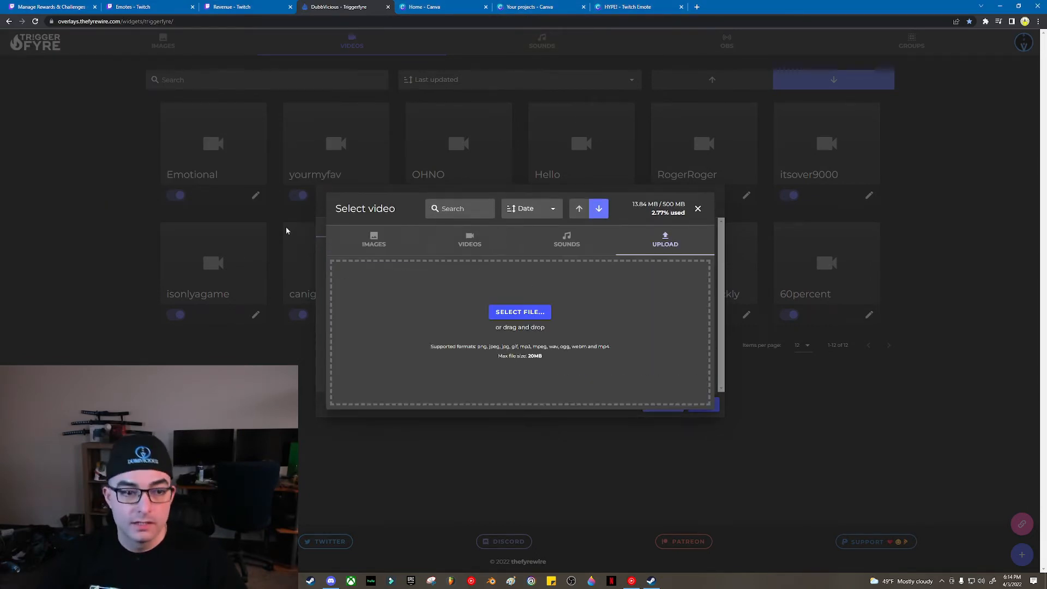
- Try to choose the uploaded Dubbloon112.png image for the new video trigger, and close the media selection
{"action": "left_click", "coordinate": [369, 243]}
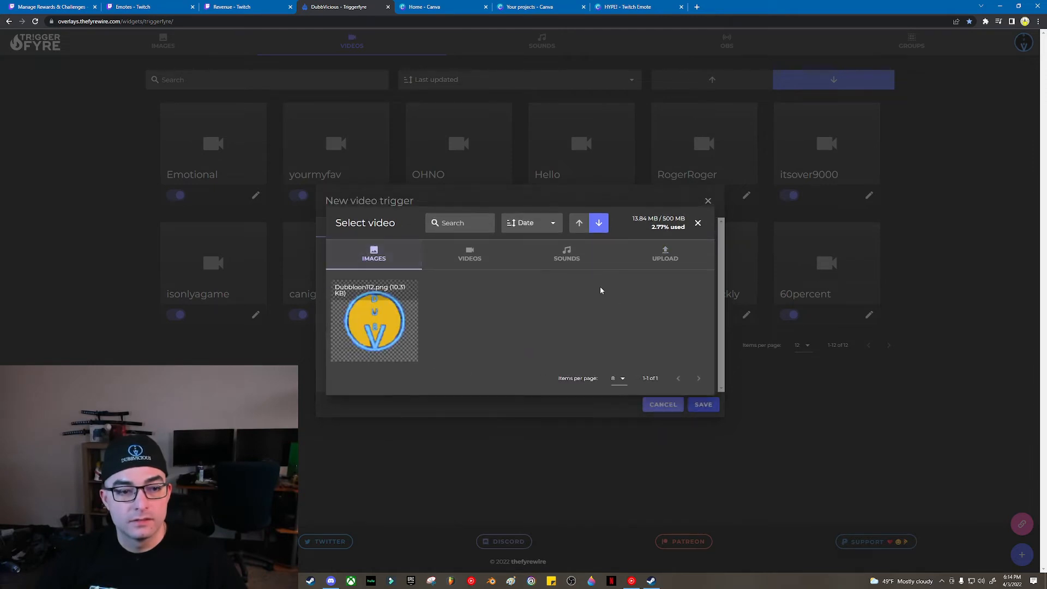
{"action": "double_click", "coordinate": [353, 334]}
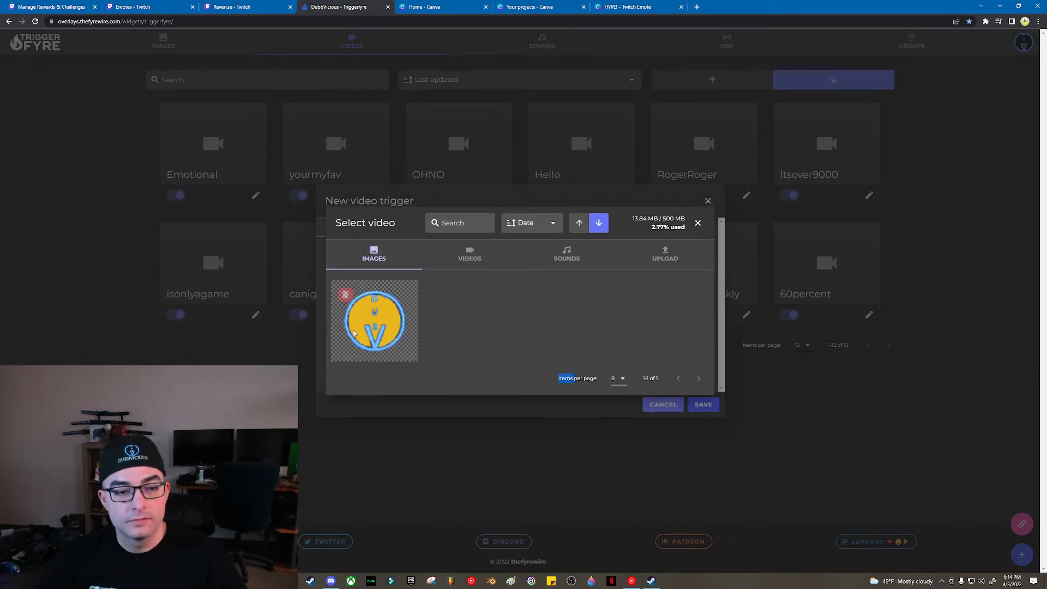
{"action": "left_click", "coordinate": [368, 327]}
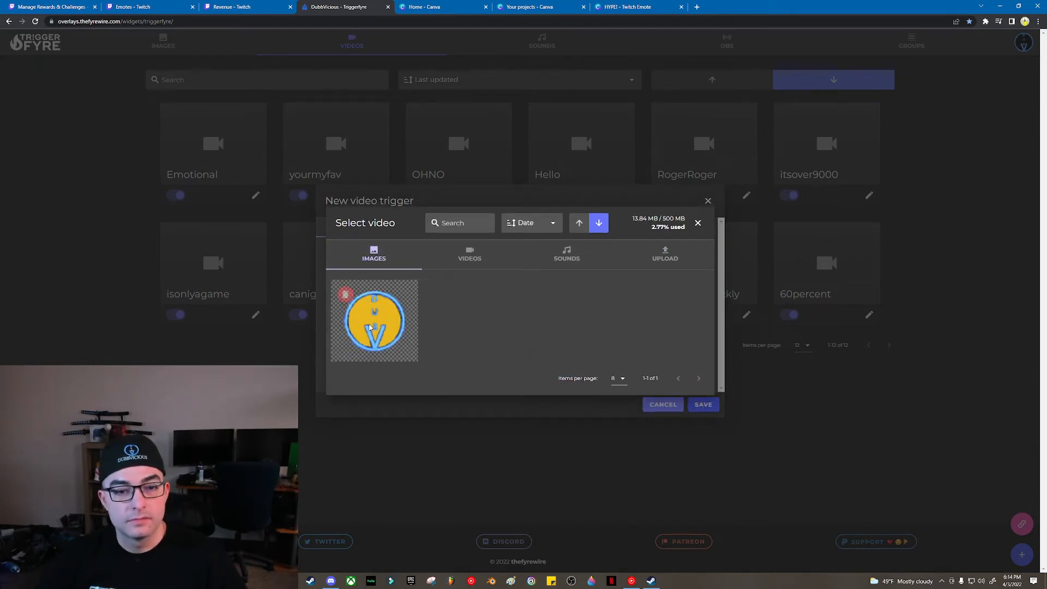
{"action": "left_click", "coordinate": [397, 268]}
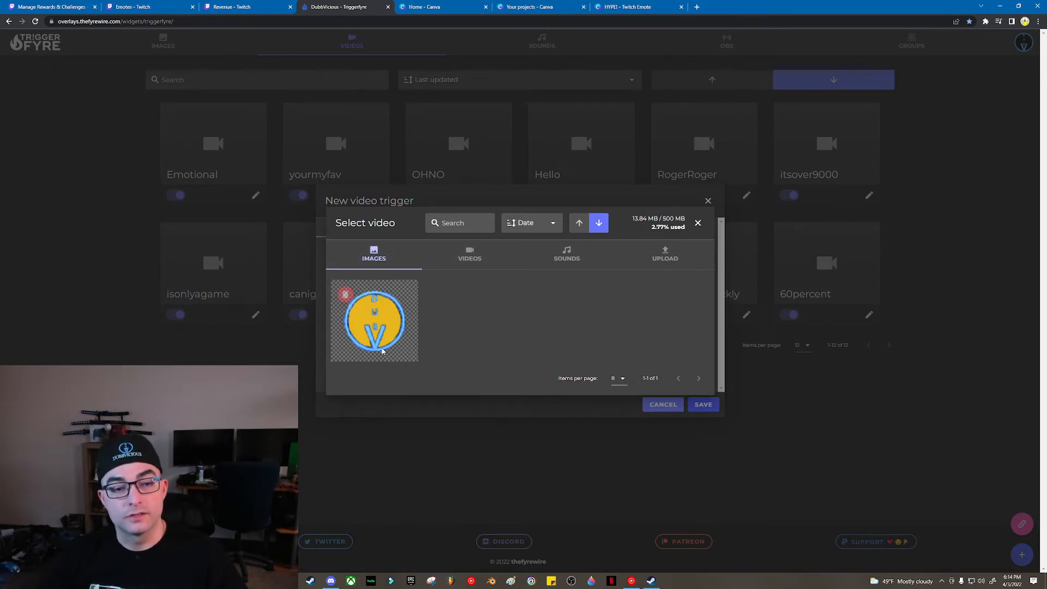
{"action": "left_click", "coordinate": [698, 225]}
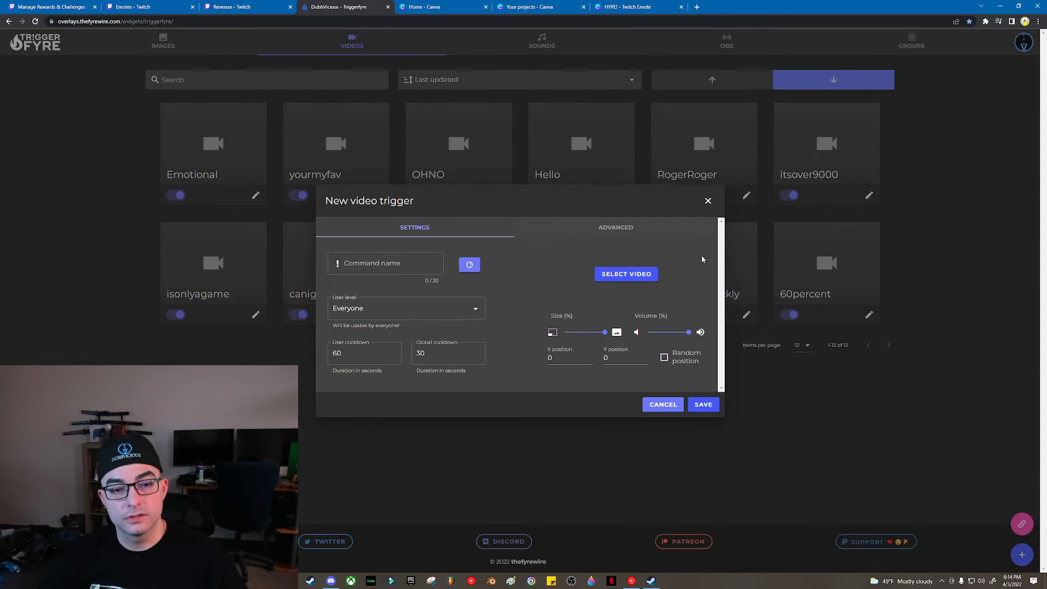
- Choose RogerRoger.mp4 as the video for the new trigger and play its preview
{"action": "left_click", "coordinate": [630, 275]}
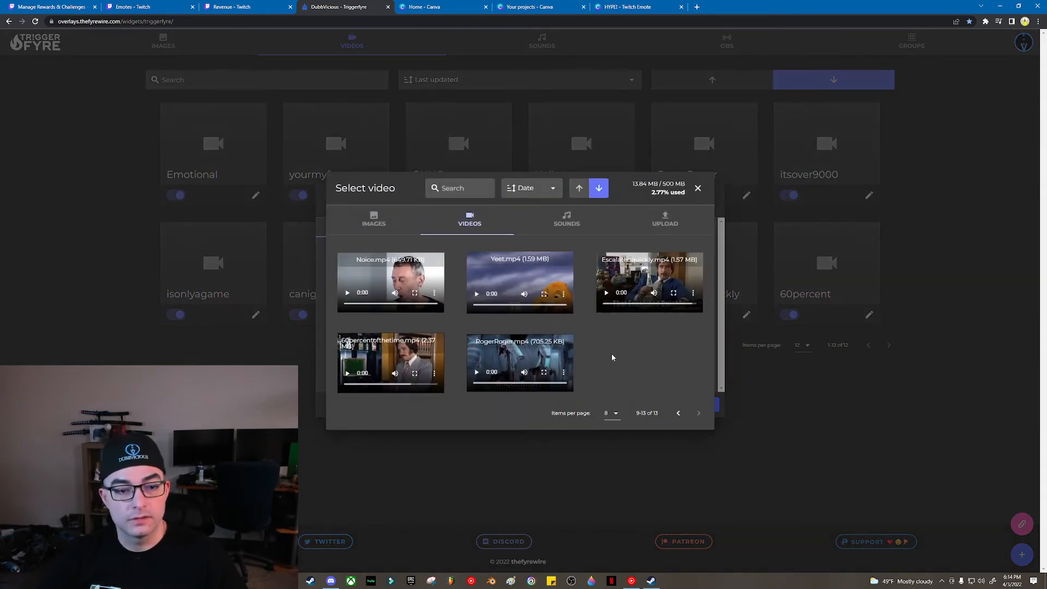
{"action": "left_click", "coordinate": [555, 352]}
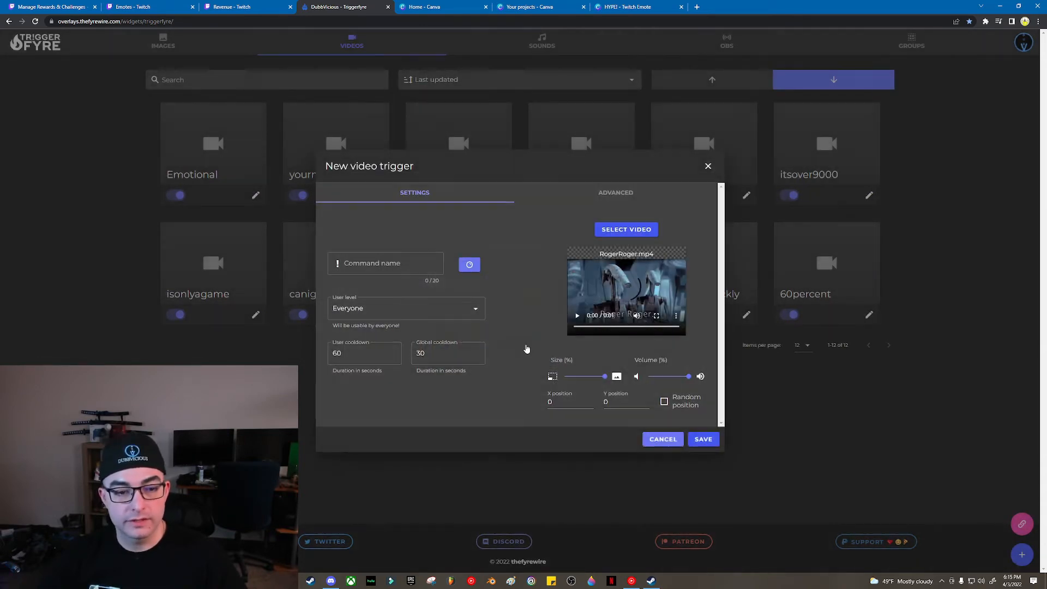
{"action": "left_click", "coordinate": [577, 315]}
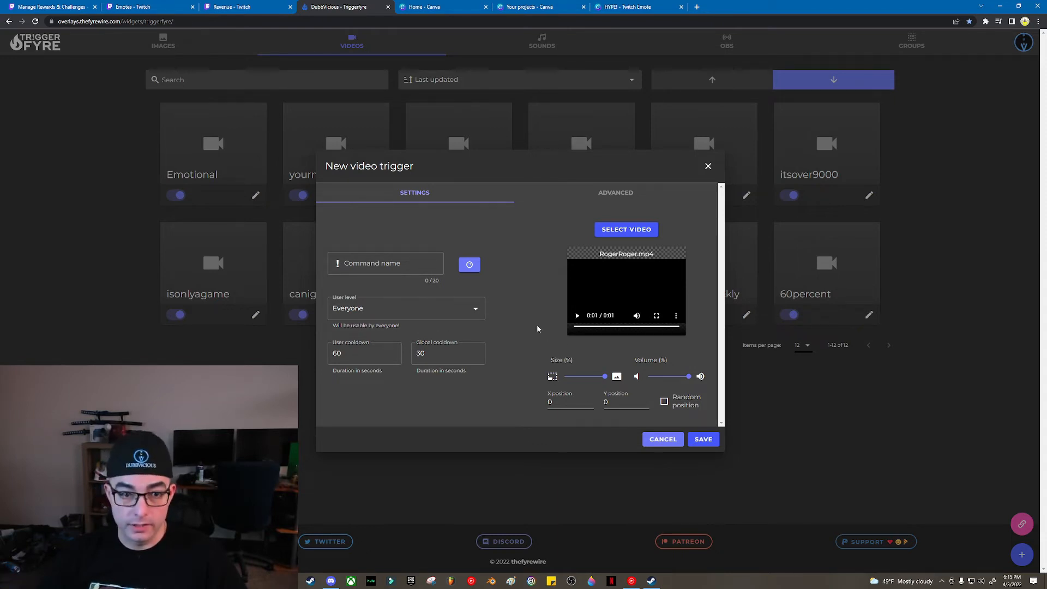
- Name the new video trigger's command TEST
{"action": "left_click", "coordinate": [368, 260]}
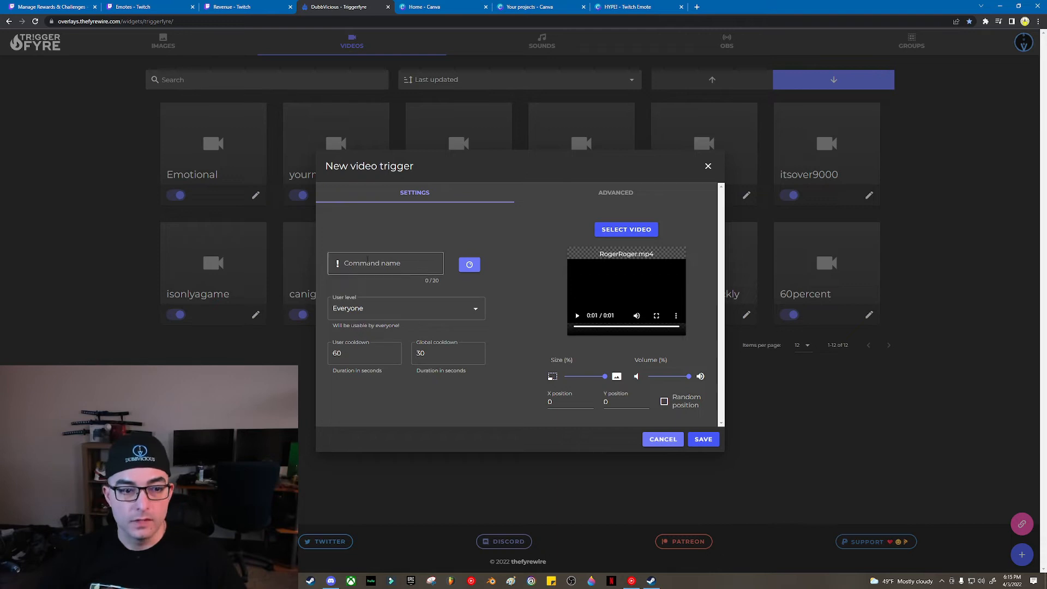
{"action": "left_click", "coordinate": [376, 265]}
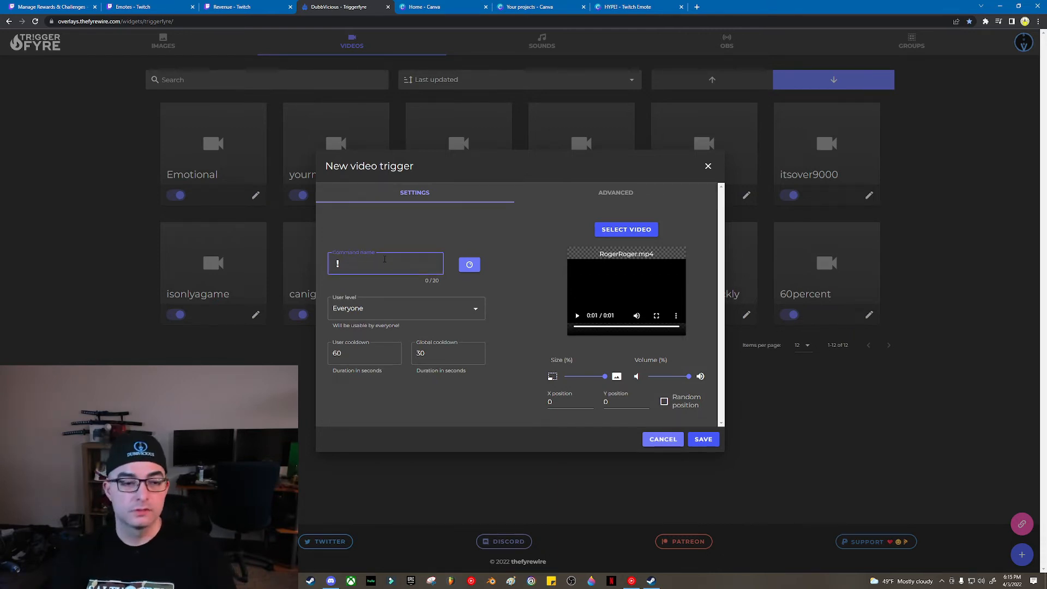
{"action": "type", "text": "TEST"}
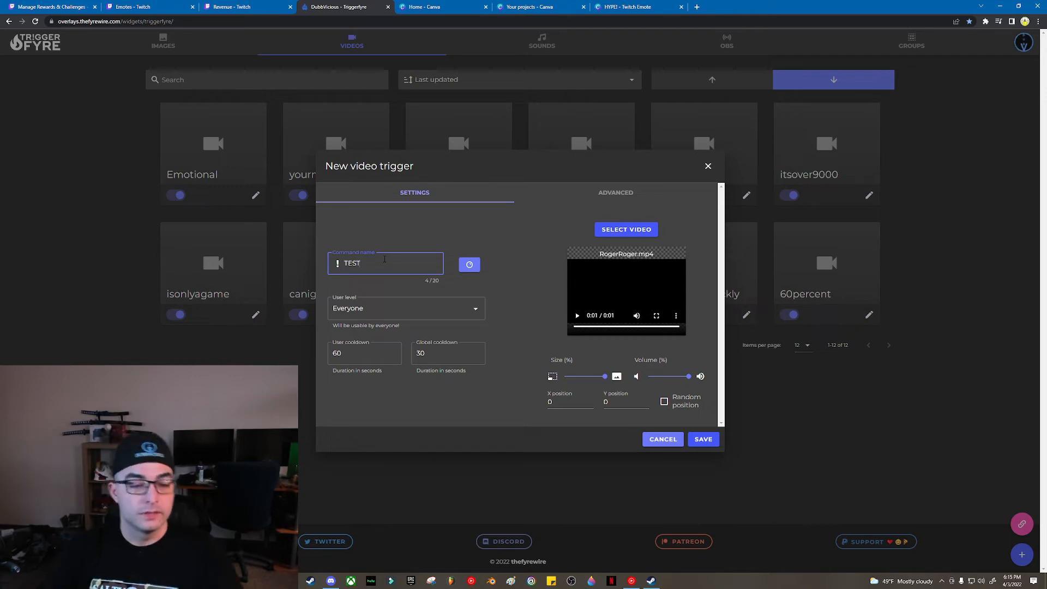
{"action": "left_click_drag", "start_coordinate": [424, 263], "coordinate": [48, 249]}
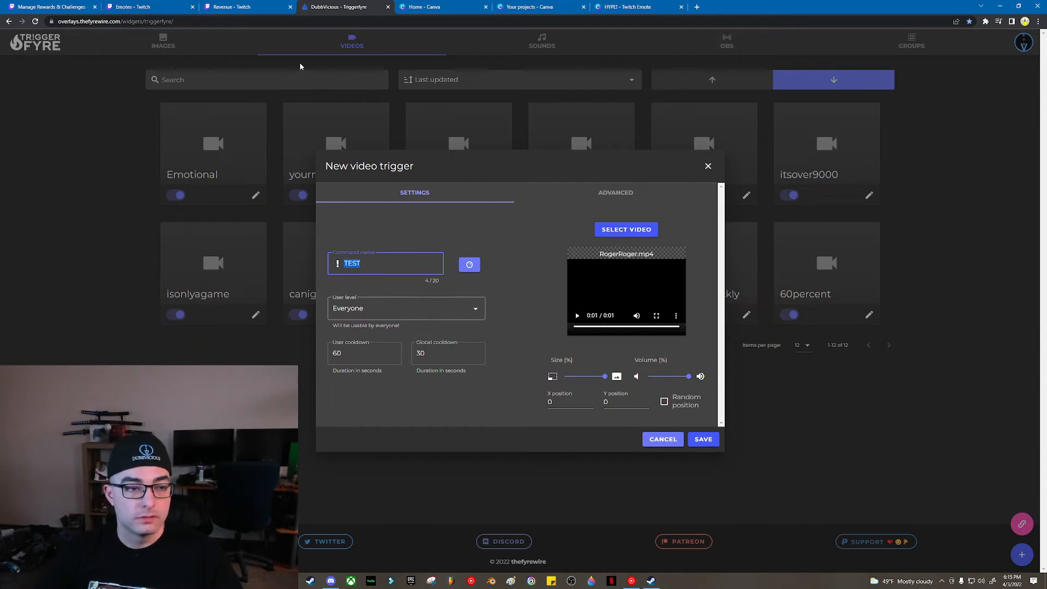
- Switch to the Twitch channel points rewards page and start a new custom reward
{"action": "left_click", "coordinate": [131, 6]}
{"action": "left_click", "coordinate": [58, 6]}
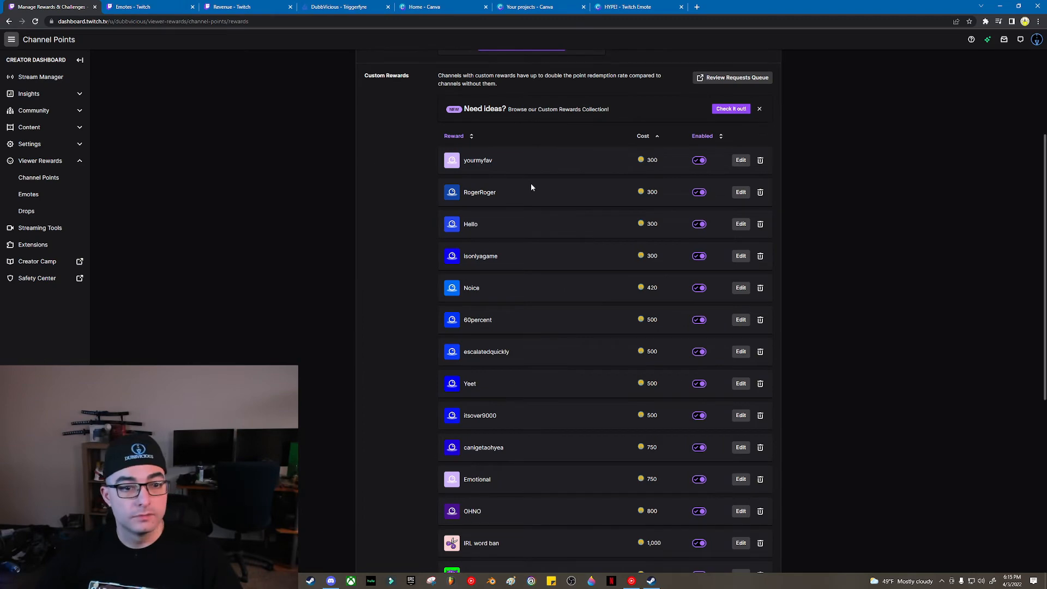
{"action": "scroll", "coordinate": [659, 452], "scroll_direction": "down", "scroll_amount": 5}
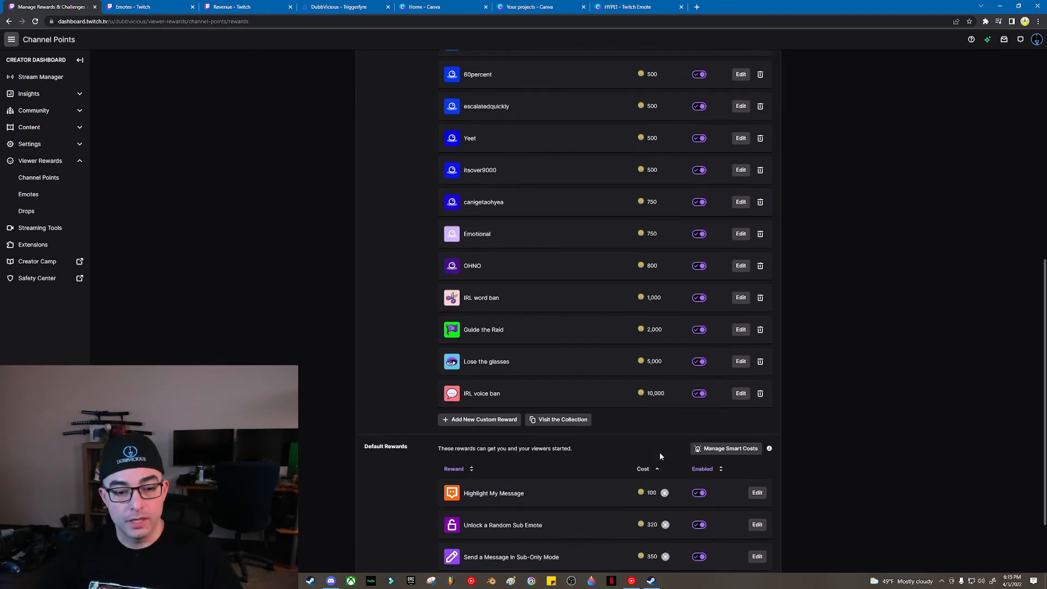
{"action": "left_click", "coordinate": [478, 420]}
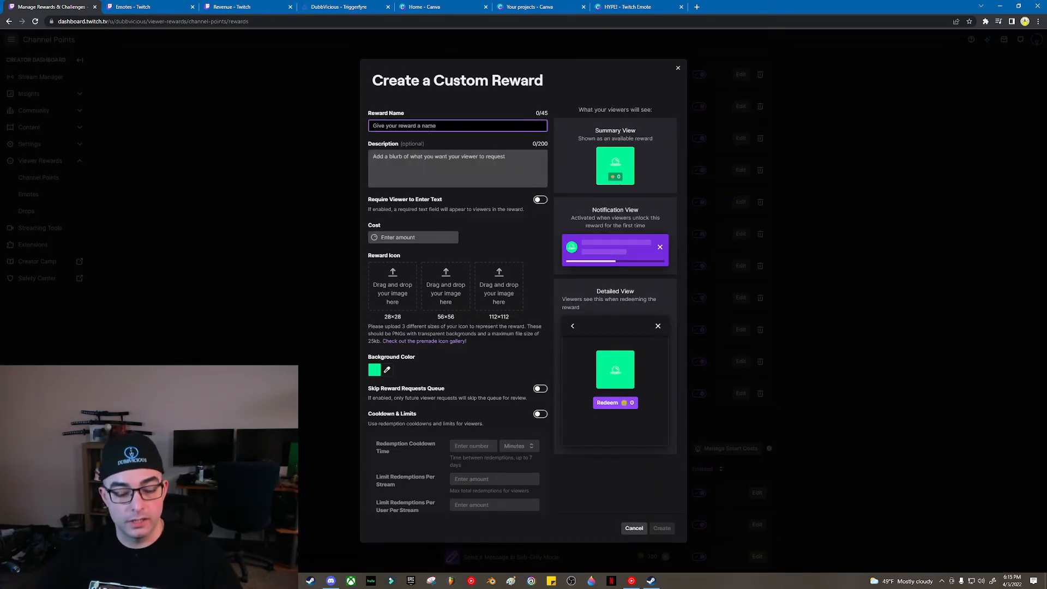
{"action": "type", "text": "HYPE!"}
{"action": "key", "text": "BackSpace"}
{"action": "key", "text": "BackSpace"}
{"action": "key", "text": "BackSpace"}
{"action": "key", "text": "BackSpace"}
{"action": "key", "text": "BackSpace"}
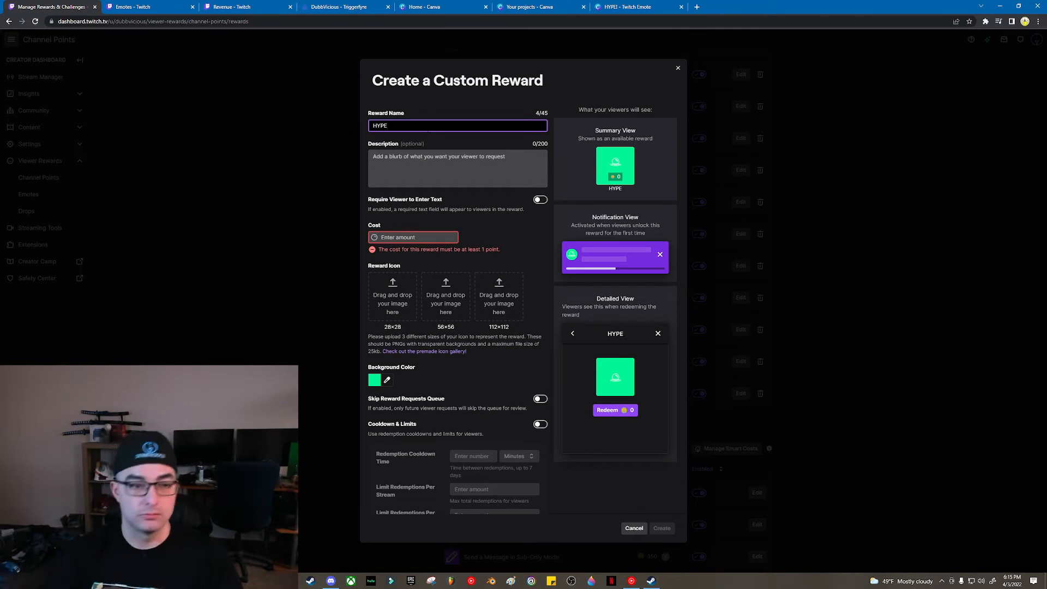
{"action": "type", "text": "tes"}
{"action": "key", "text": "BackSpace"}
{"action": "key", "text": "BackSpace"}
{"action": "key", "text": "BackSpace"}
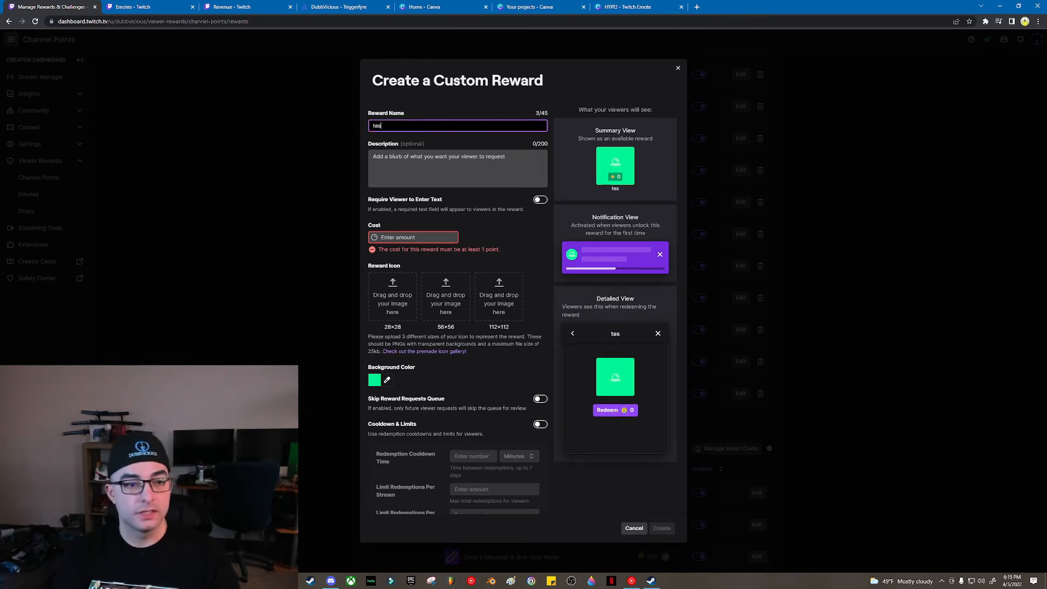
- Name the custom reward TEST, describe it as "test" and set its cost to 50000000 points
{"action": "type", "text": "TEST"}
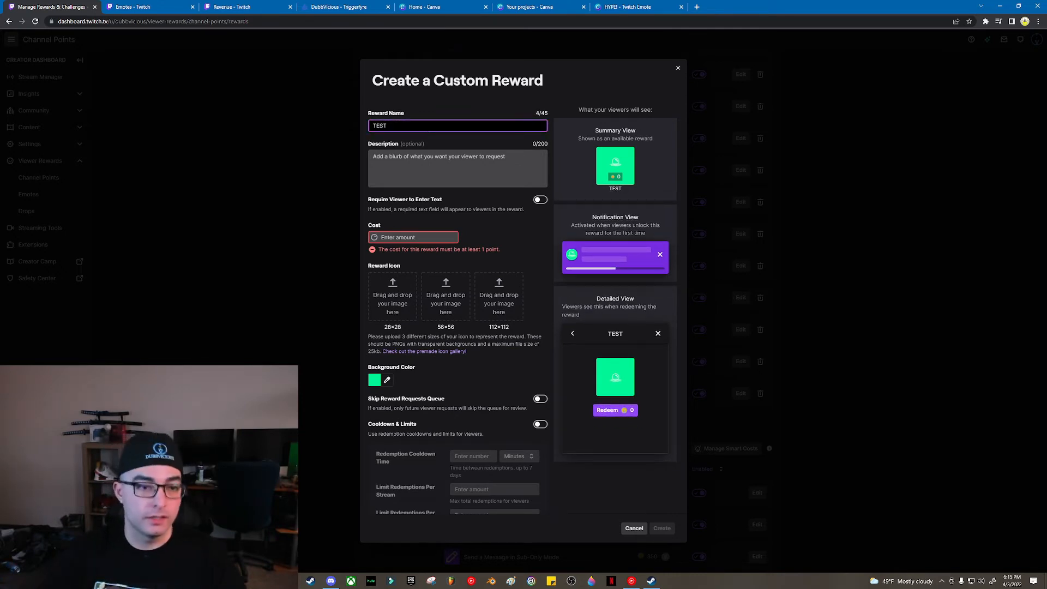
{"action": "left_click", "coordinate": [480, 172]}
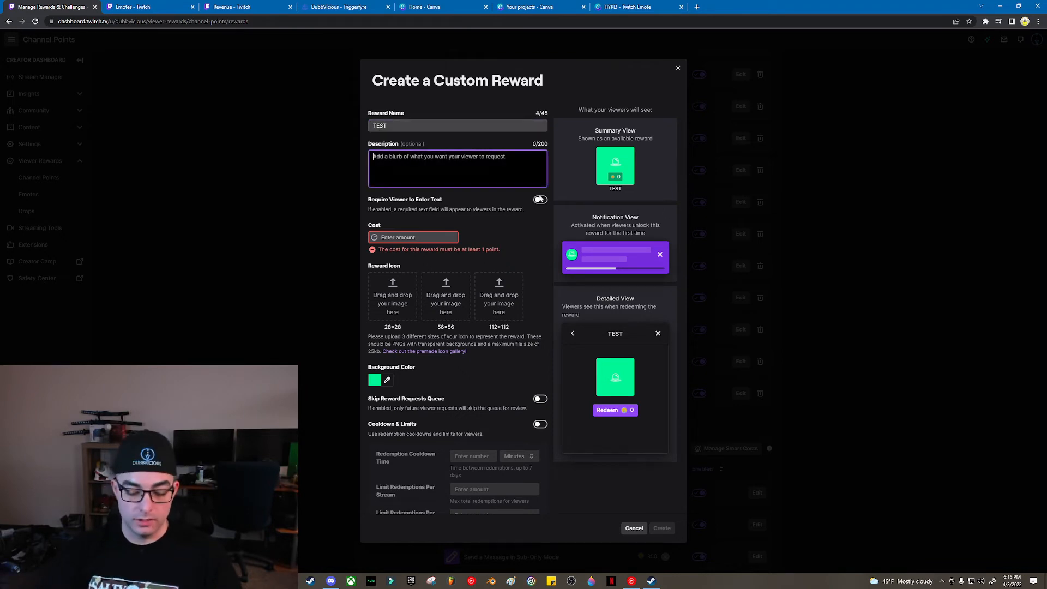
{"action": "type", "text": "test"}
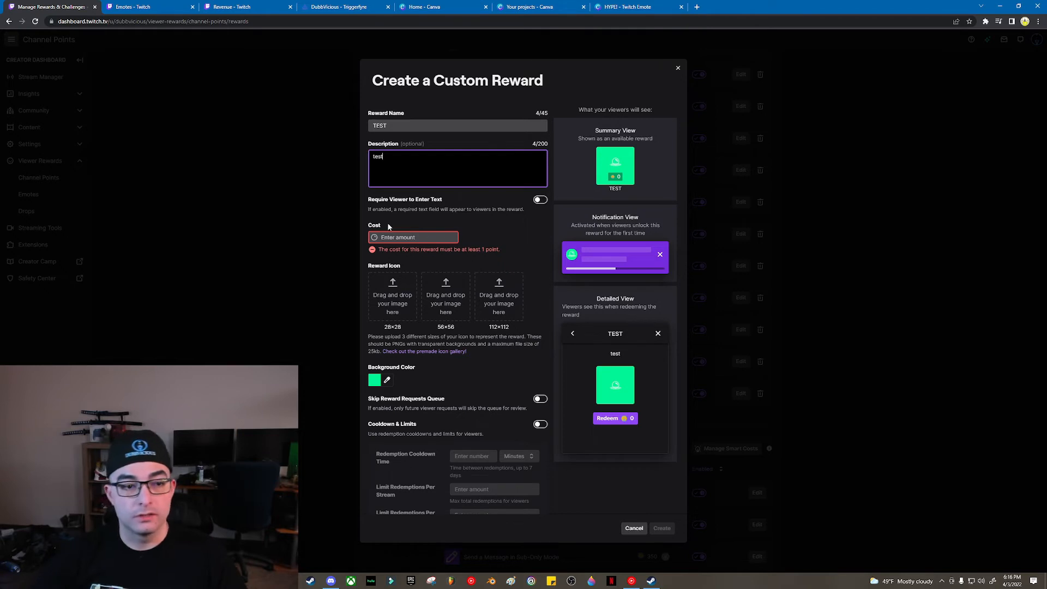
{"action": "left_click", "coordinate": [407, 237]}
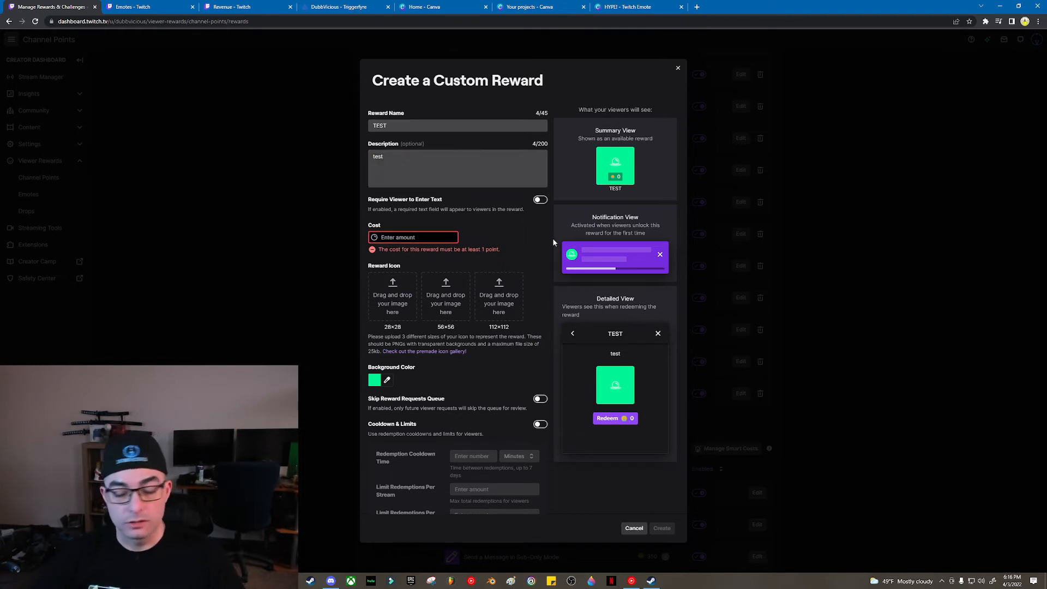
{"action": "type", "text": "50000000"}
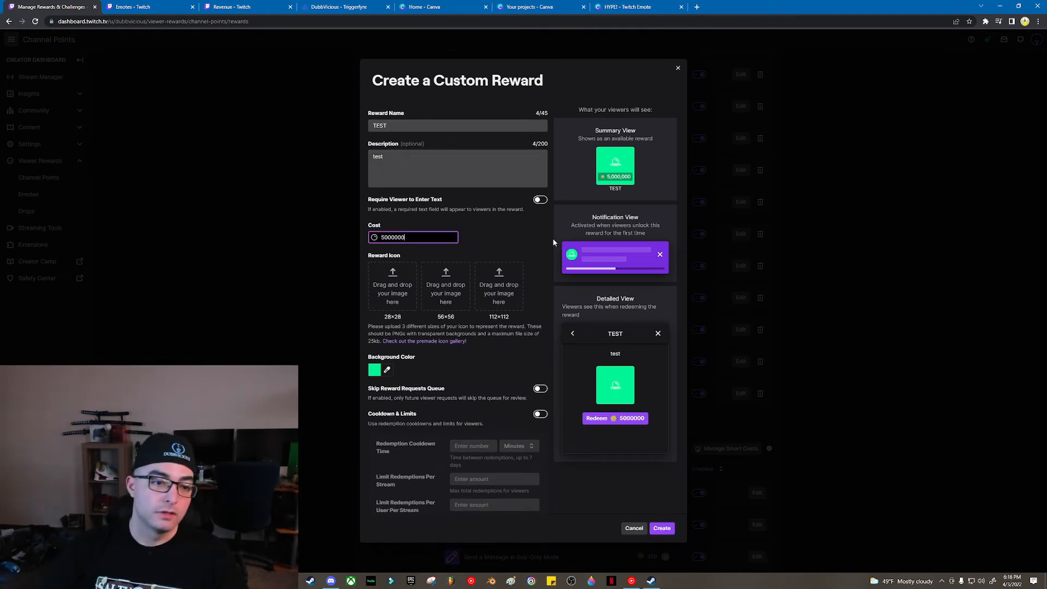
- Give the TEST reward the muted blue background color #433f91 and create the reward
{"action": "left_click", "coordinate": [388, 370]}
{"action": "left_click", "coordinate": [474, 339]}
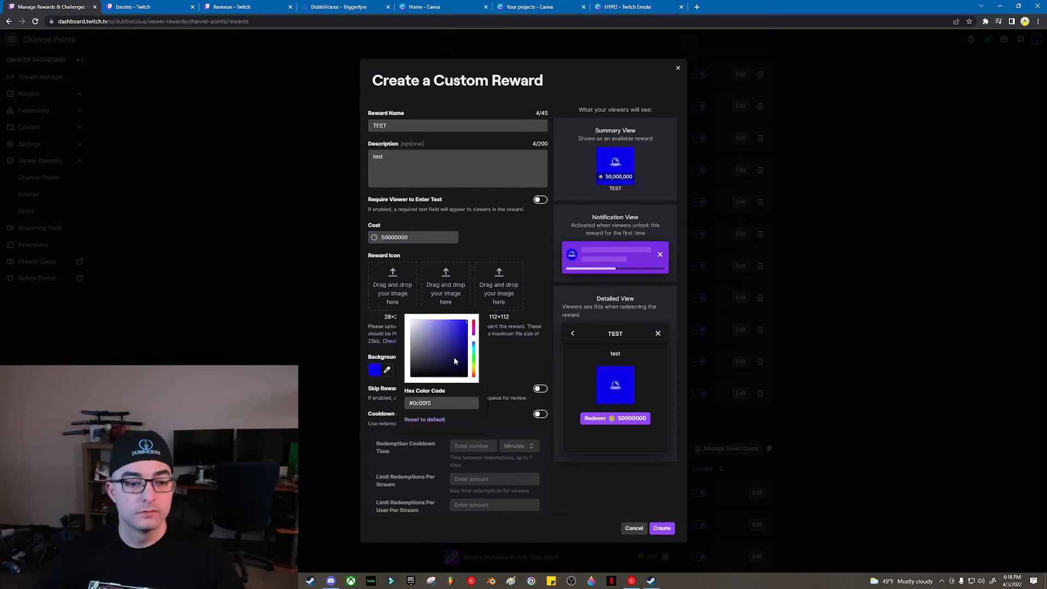
{"action": "left_click", "coordinate": [443, 345]}
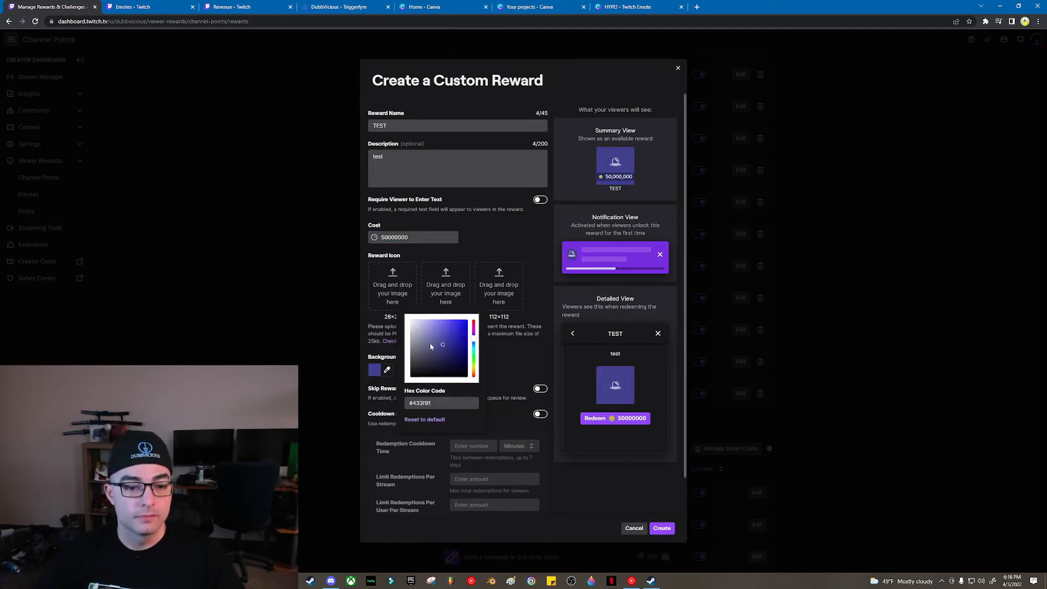
{"action": "left_click", "coordinate": [536, 350]}
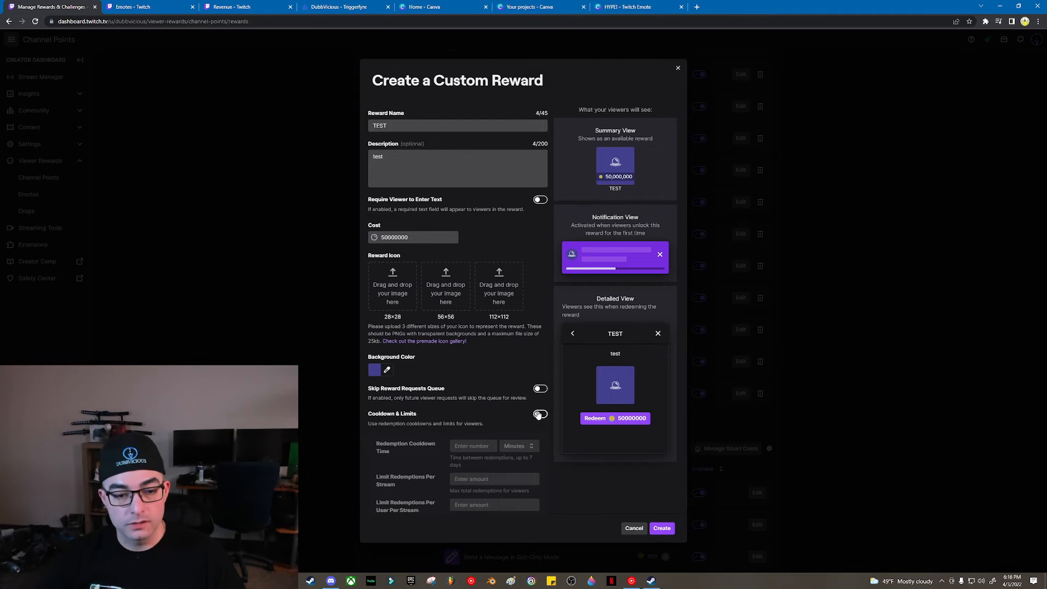
{"action": "left_click", "coordinate": [662, 528]}
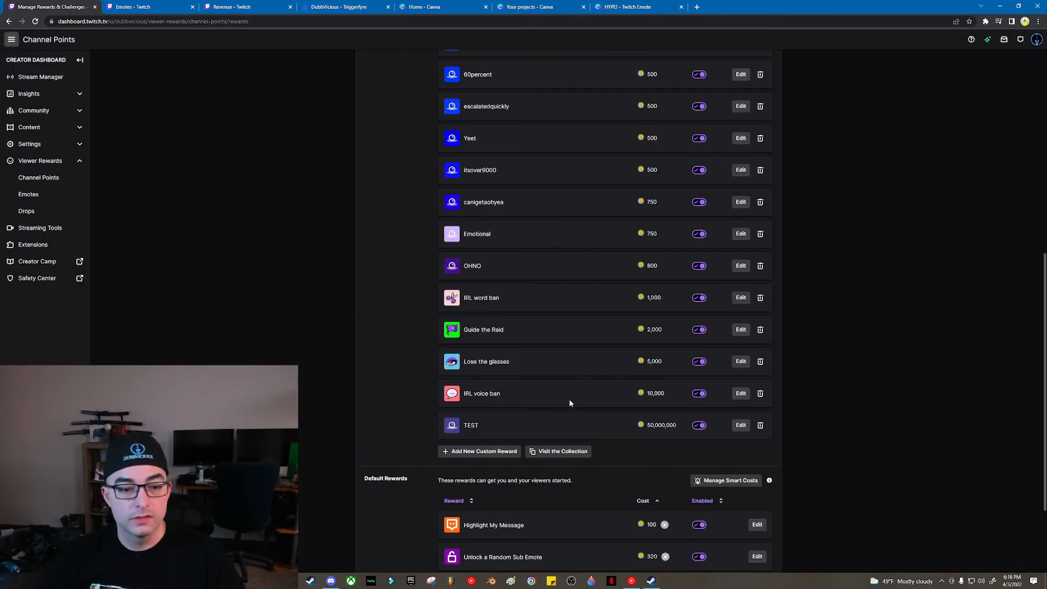
{"action": "scroll", "coordinate": [570, 403], "scroll_direction": "down", "scroll_amount": 1}
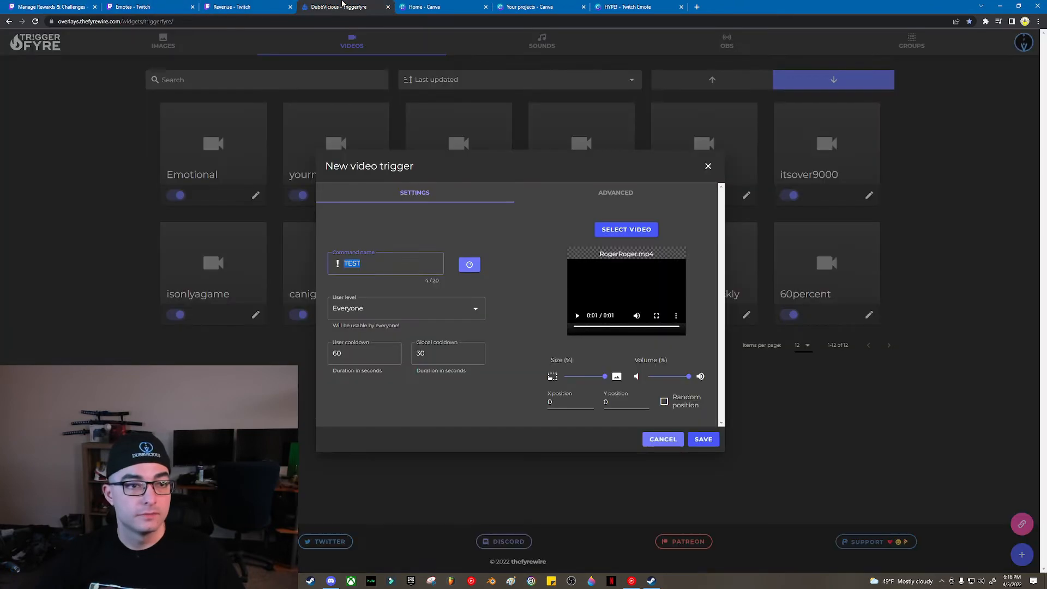
- Switch back to the Triggerfyre page and review the user cooldown and size settings of the TEST video trigger
{"action": "left_click", "coordinate": [303, 7]}
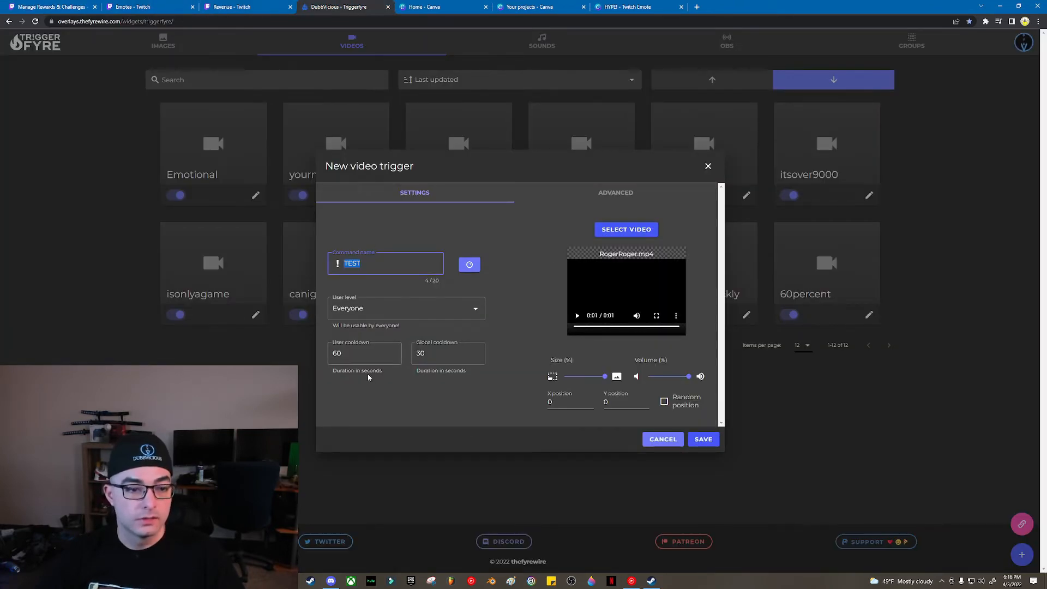
{"action": "double_click", "coordinate": [337, 353]}
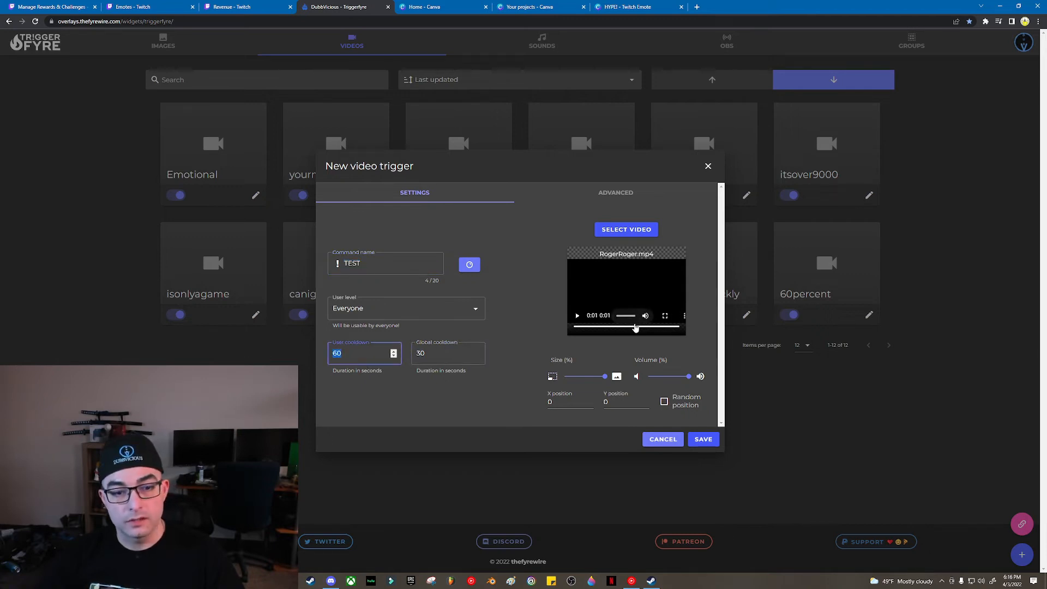
{"action": "mouse_move", "coordinate": [603, 377]}
{"action": "left_mouse_down"}
{"action": "mouse_move", "coordinate": [561, 377]}
{"action": "mouse_move", "coordinate": [604, 377]}
{"action": "left_mouse_up"}
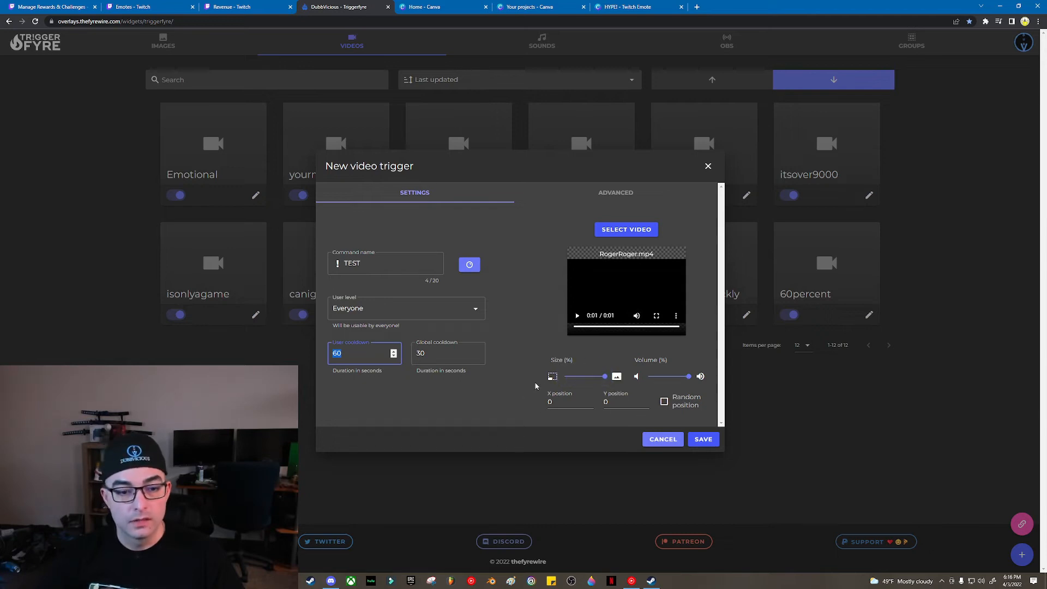
- Save the TEST video trigger, and switch it off and on again in the trigger list
{"action": "left_click", "coordinate": [712, 440]}
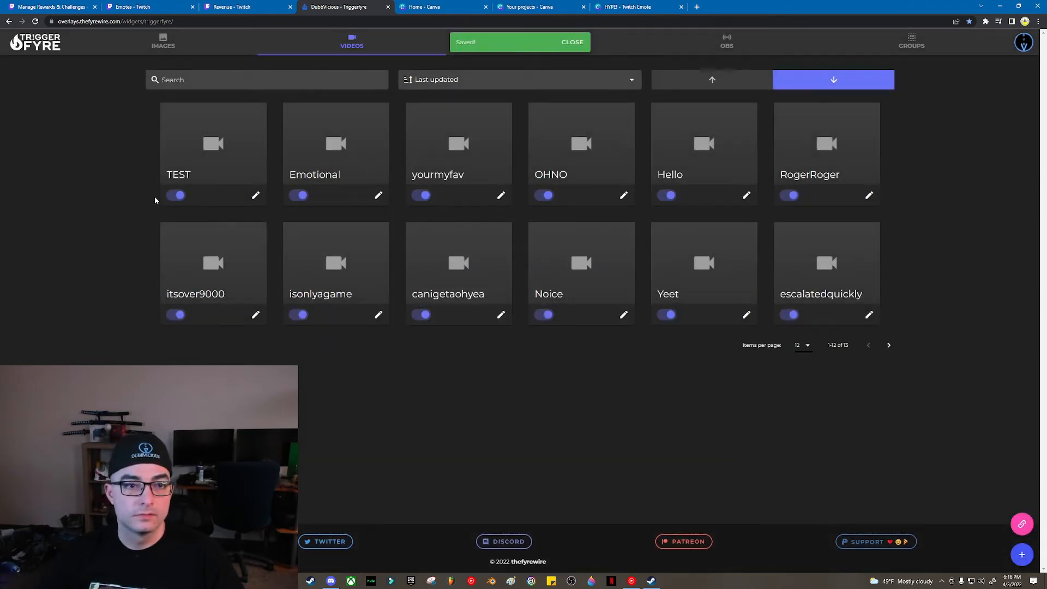
{"action": "left_click", "coordinate": [181, 196]}
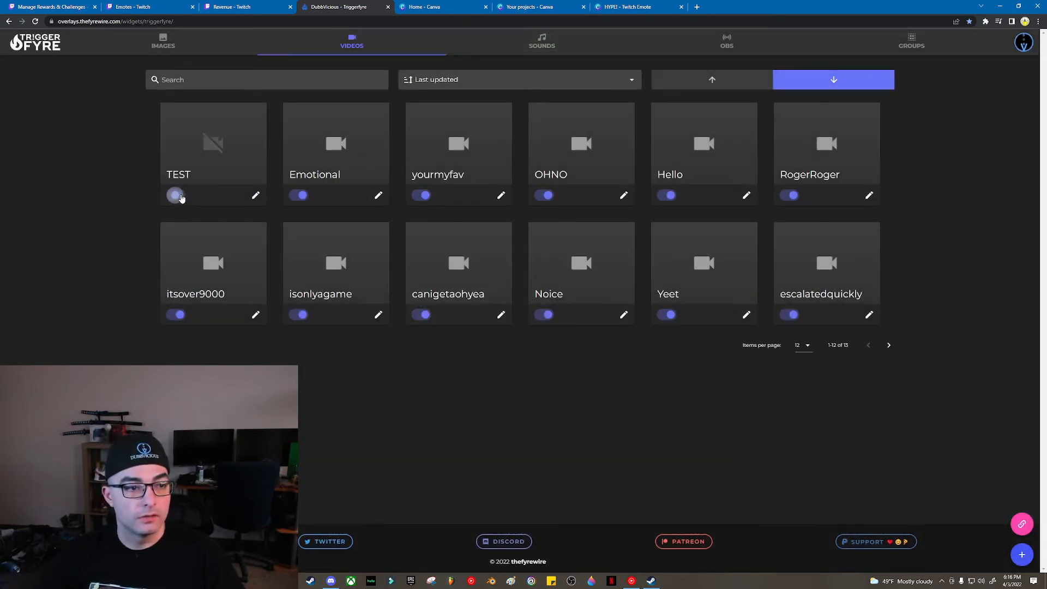
{"action": "left_click", "coordinate": [174, 196]}
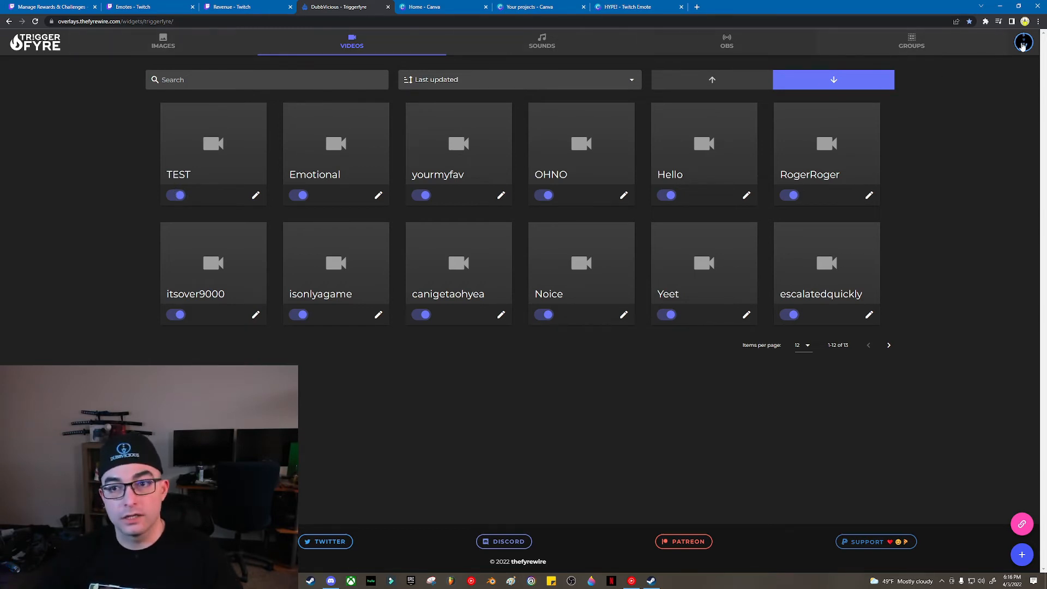
{"action": "left_click", "coordinate": [1025, 44]}
{"action": "left_click", "coordinate": [1025, 43]}
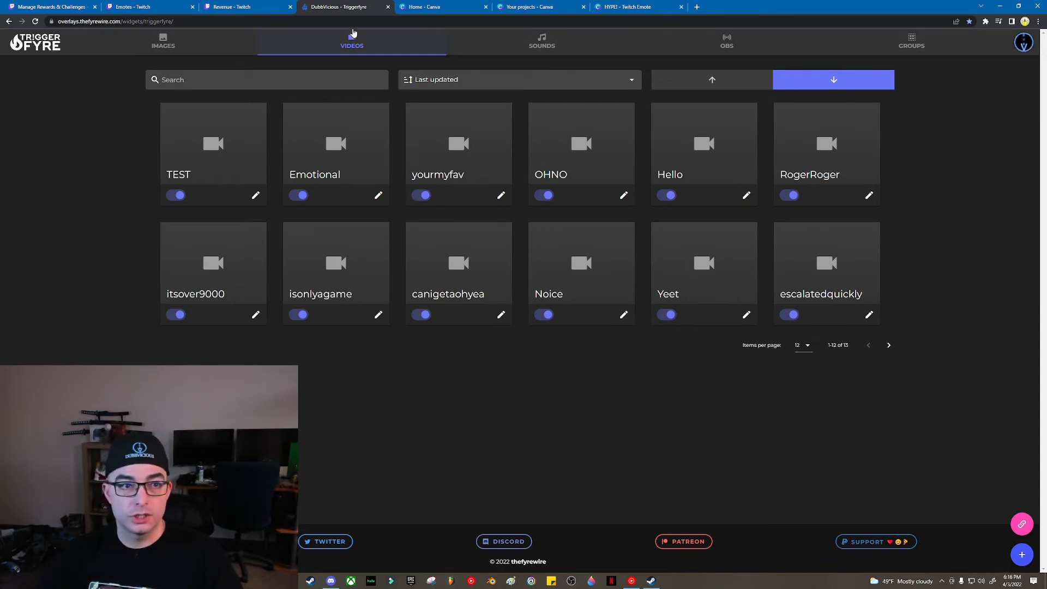
- Switch to the Twitch channel points rewards page and delete the TEST custom reward
{"action": "left_click", "coordinate": [76, 4]}
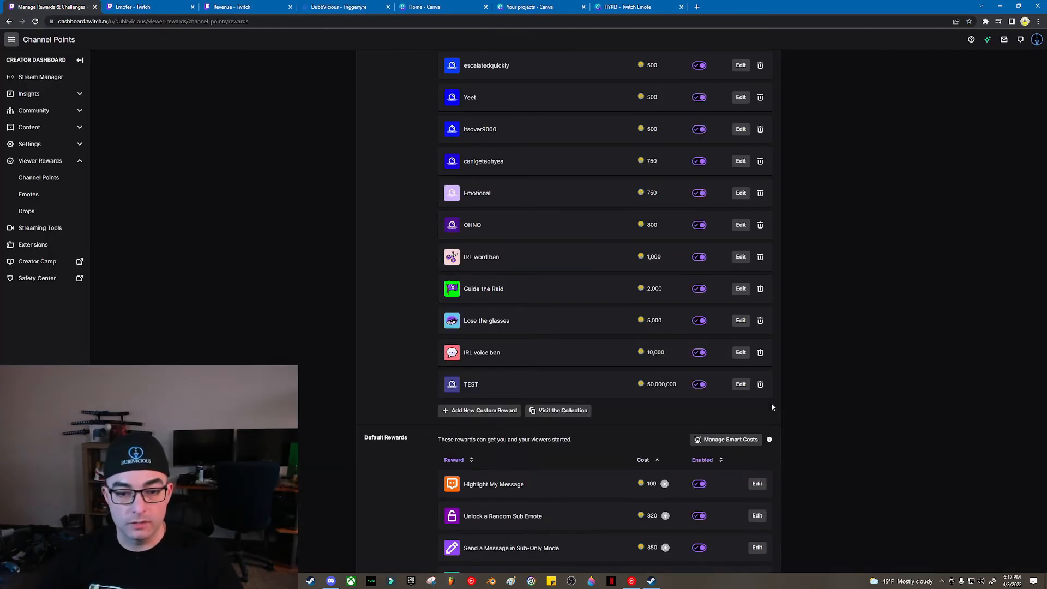
{"action": "left_click", "coordinate": [761, 385]}
{"action": "left_click", "coordinate": [619, 336]}
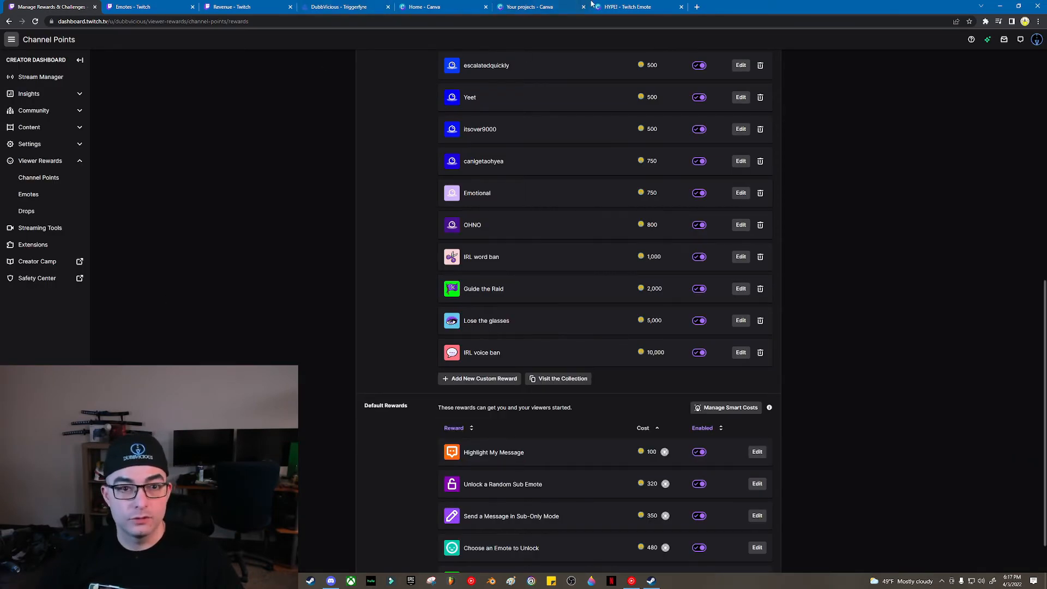
- Switch back to the Triggerfyre page and delete the TEST video trigger
{"action": "left_click", "coordinate": [325, 8]}
{"action": "left_click", "coordinate": [256, 196]}
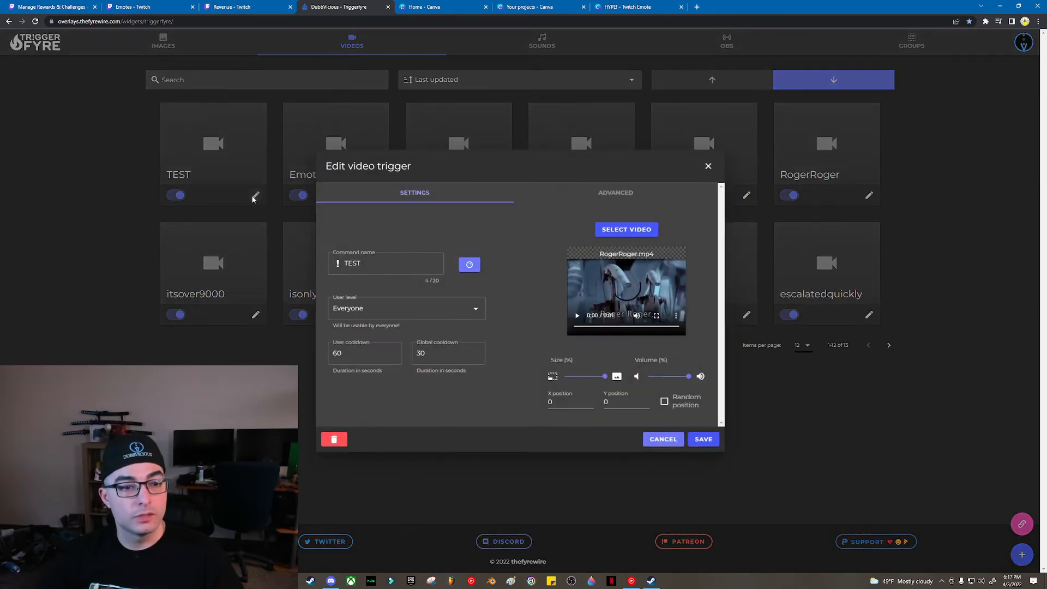
{"action": "left_click", "coordinate": [334, 439]}
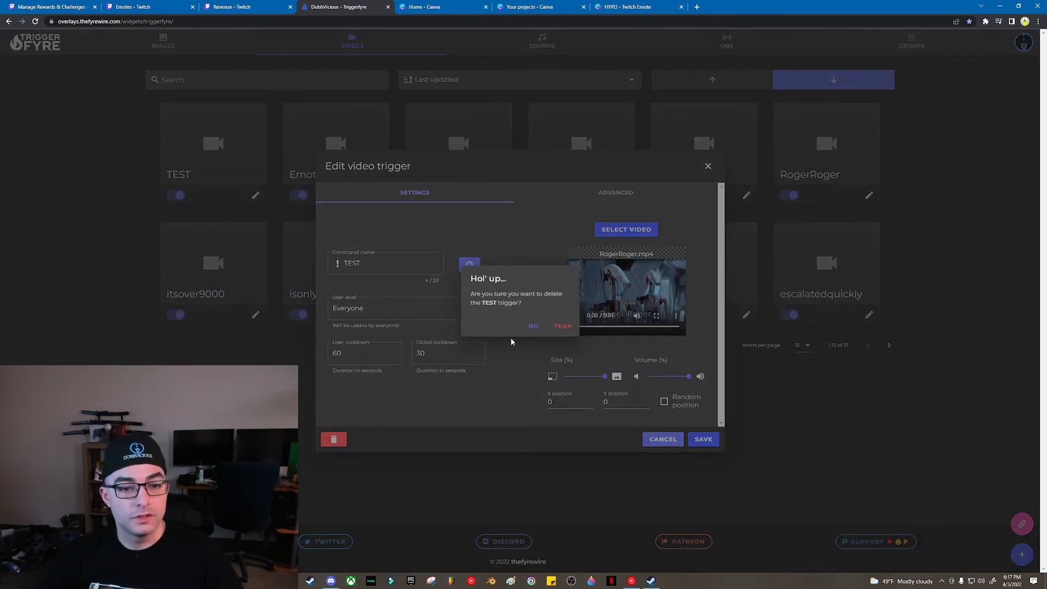
{"action": "left_click", "coordinate": [563, 326]}
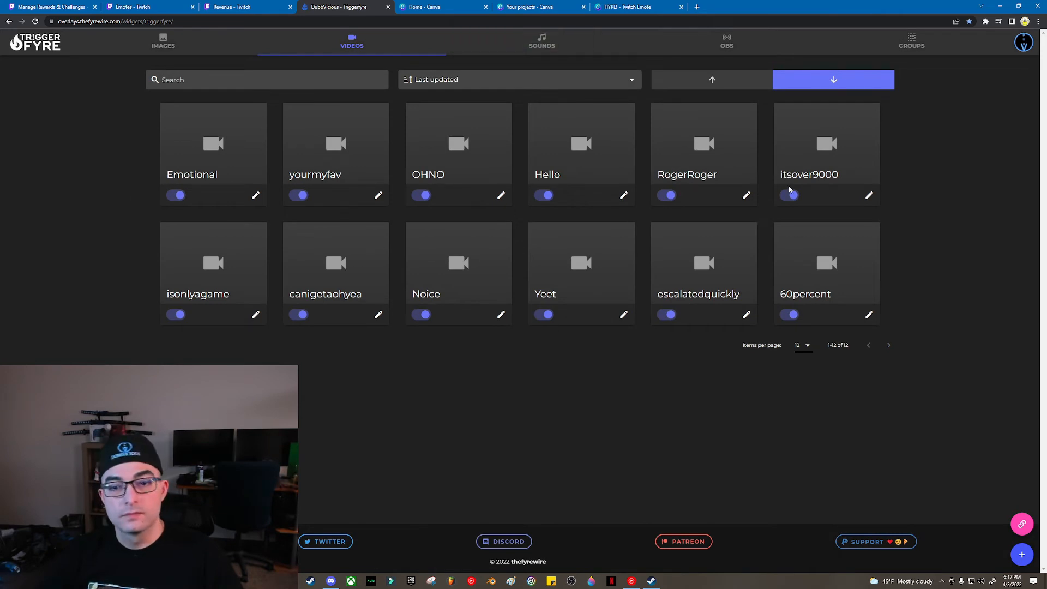
- Examine the exact name of the RogerRoger custom reward on Twitch and return to the Triggerfyre page to compare it
{"action": "left_click", "coordinate": [48, 8]}
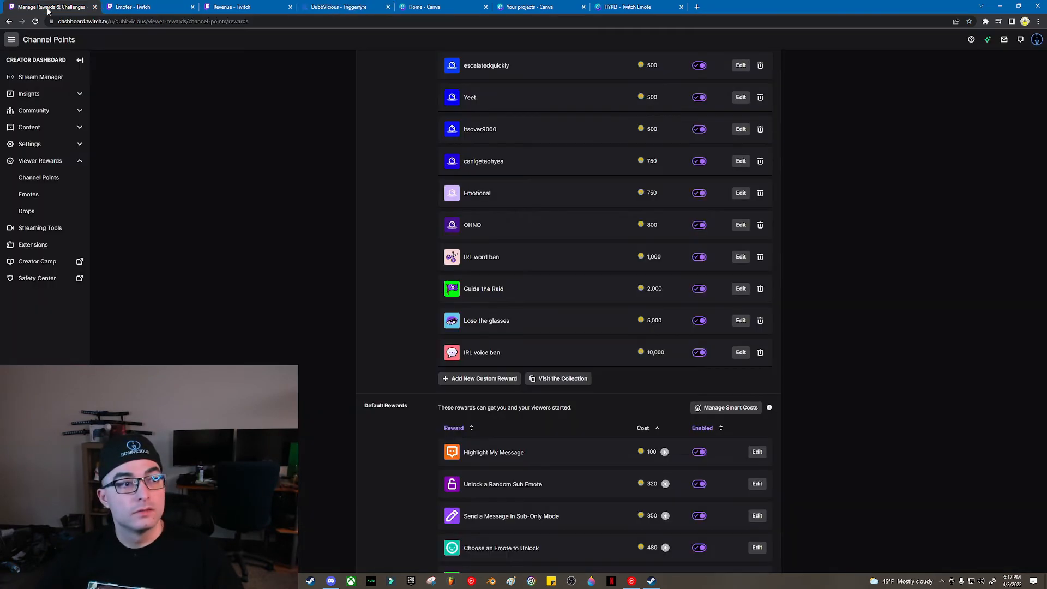
{"action": "scroll", "coordinate": [577, 339], "scroll_direction": "up", "scroll_amount": 2}
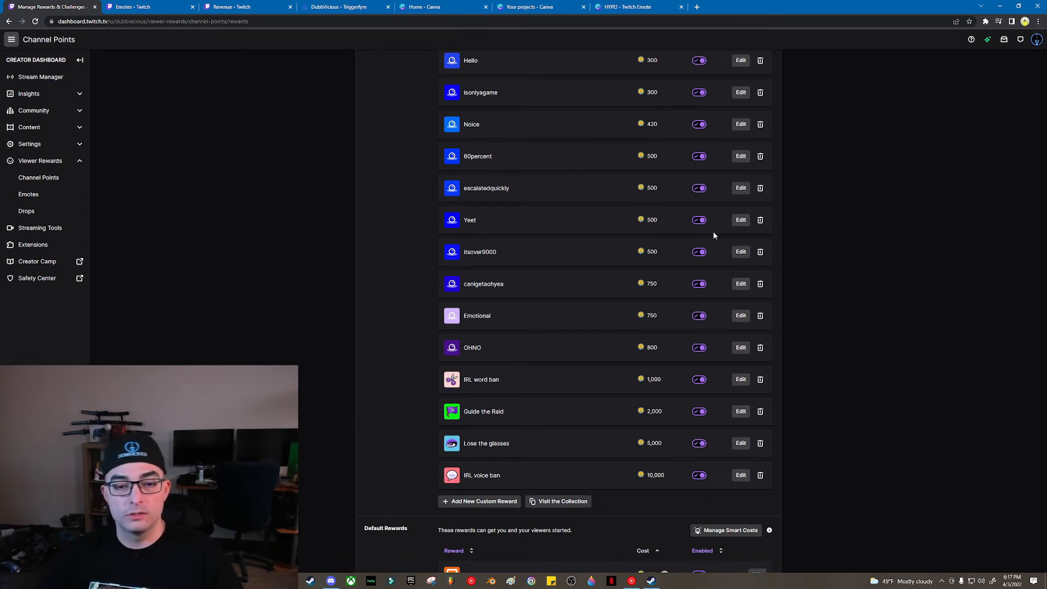
{"action": "scroll", "coordinate": [550, 401], "scroll_direction": "up", "scroll_amount": 2}
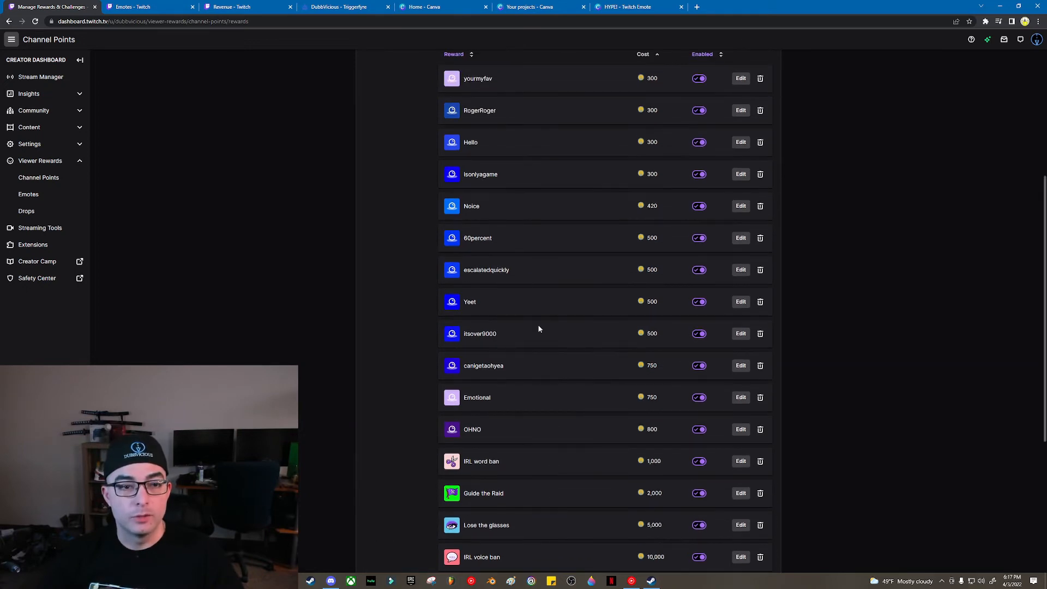
{"action": "left_click", "coordinate": [740, 110]}
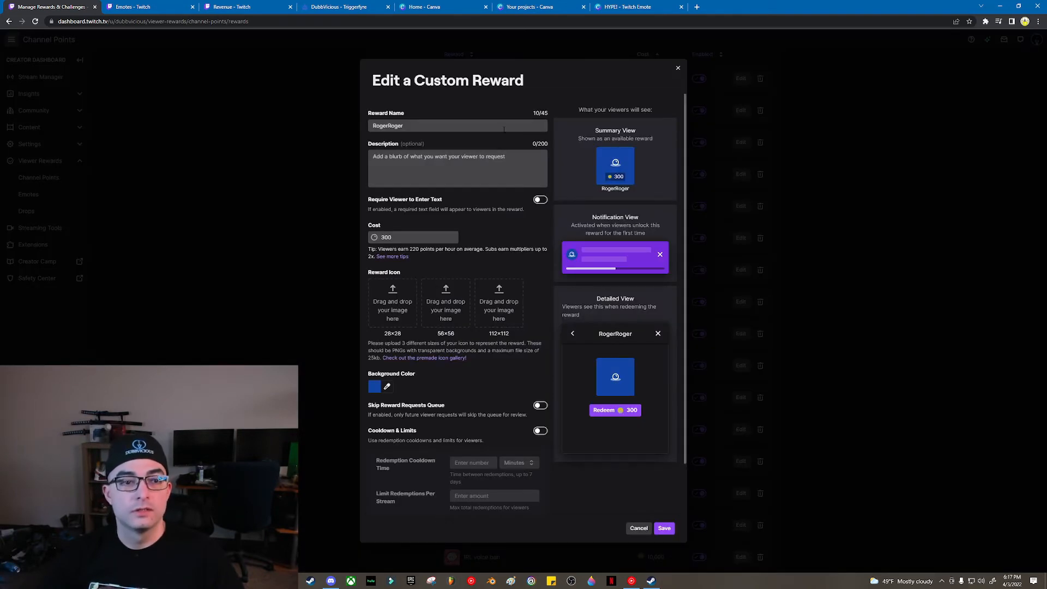
{"action": "double_click", "coordinate": [416, 124]}
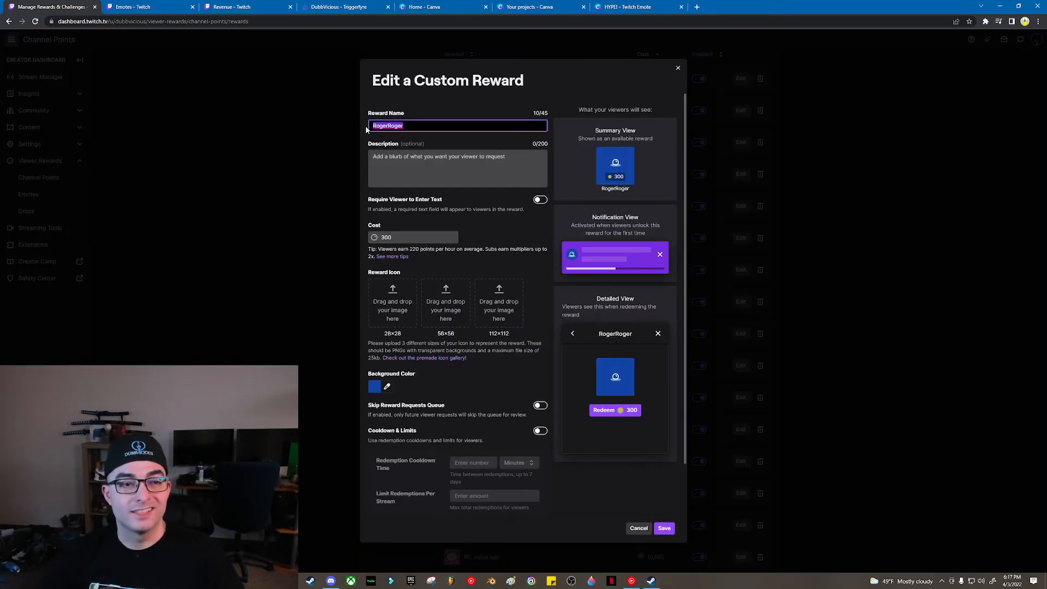
{"action": "left_click", "coordinate": [338, 7]}
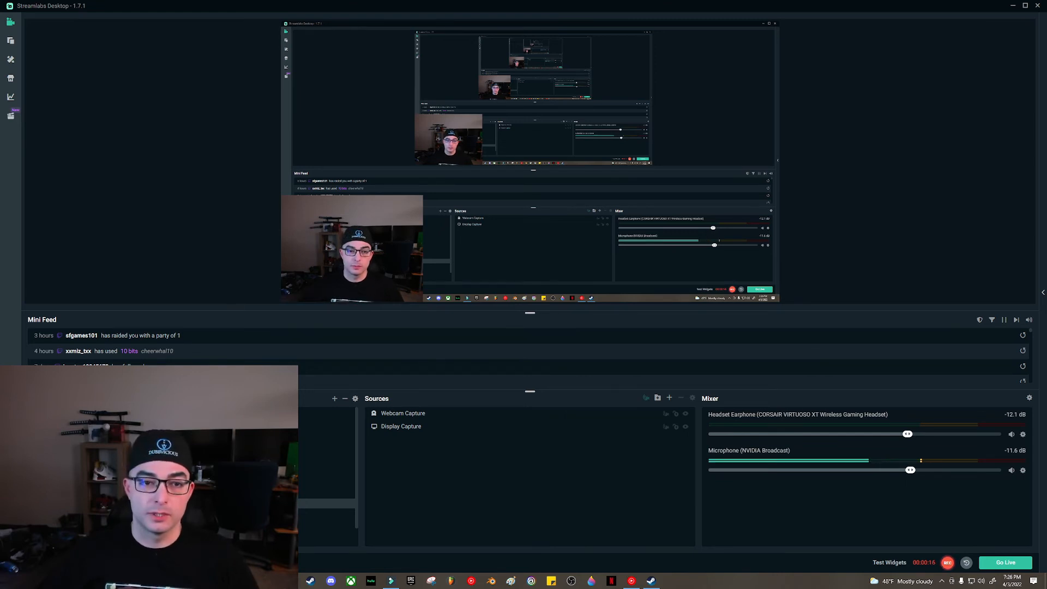
- Bring the Triggerfyre window over Streamlabs Desktop, copy the private overlay link, and move the window away again
{"action": "left_click_drag", "start_coordinate": [1046, 33], "coordinate": [765, 14]}
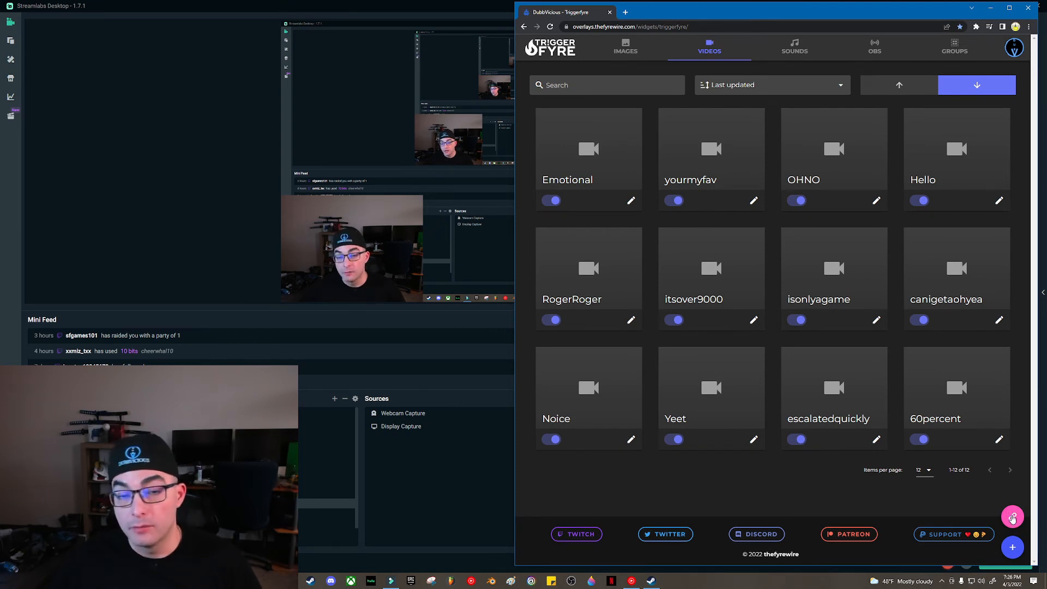
{"action": "left_click", "coordinate": [1013, 517]}
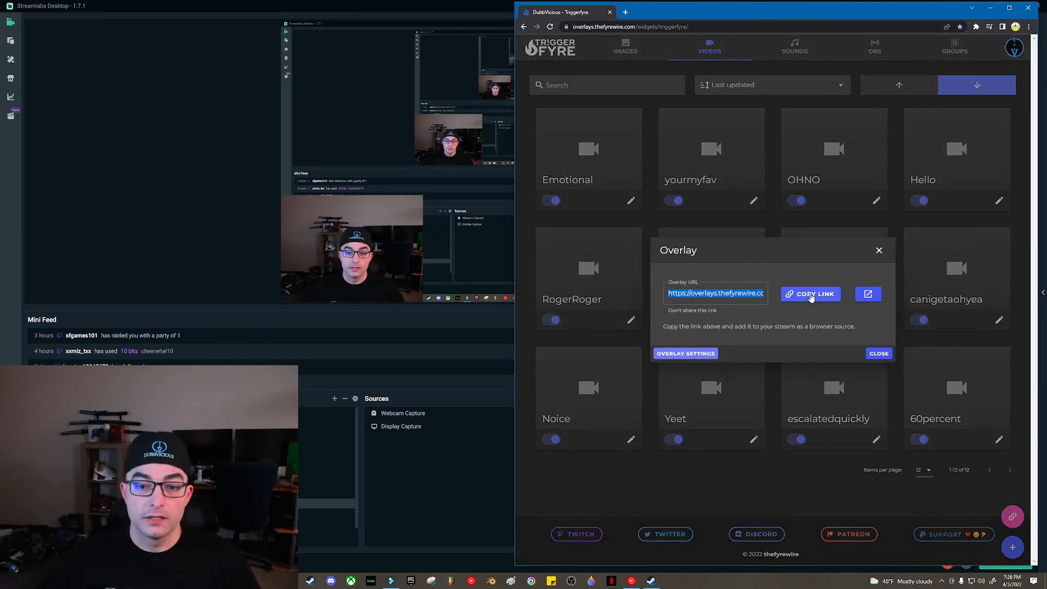
{"action": "left_click", "coordinate": [811, 296]}
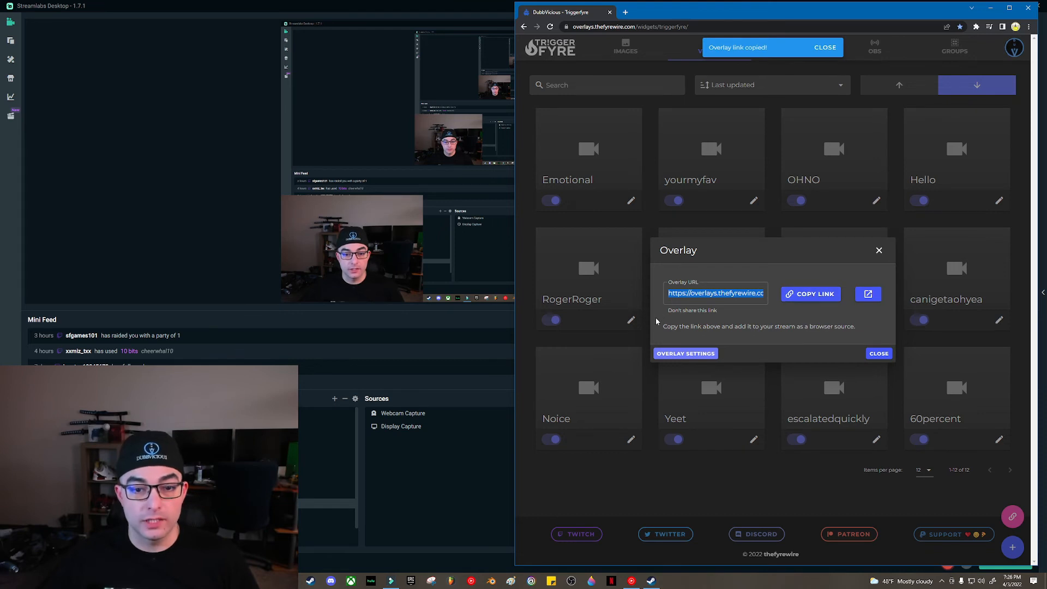
{"action": "left_click_drag", "start_coordinate": [656, 322], "coordinate": [831, 328]}
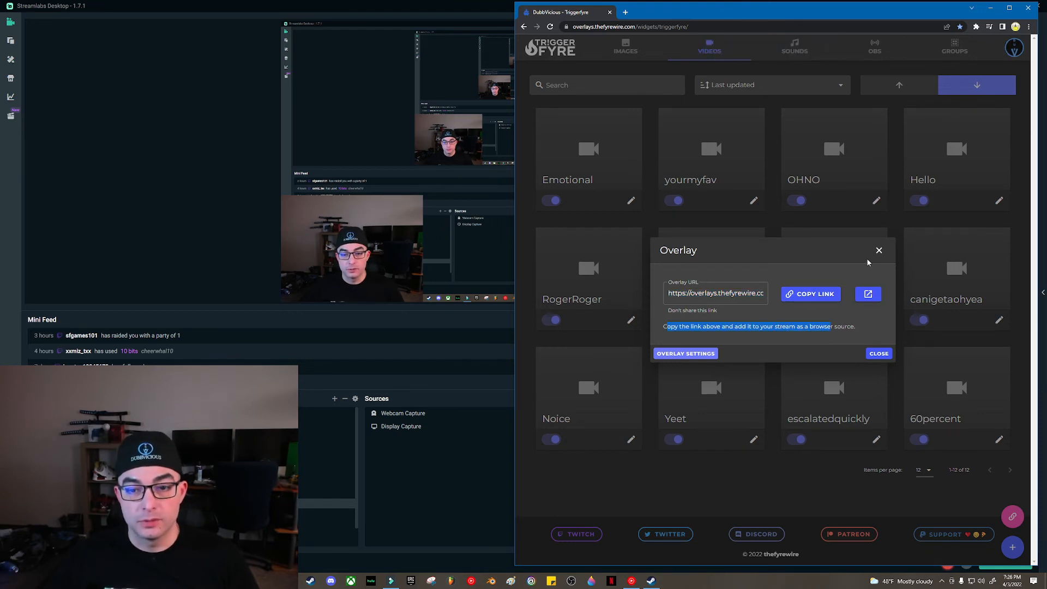
{"action": "left_click", "coordinate": [879, 251]}
{"action": "left_click_drag", "start_coordinate": [844, 14], "coordinate": [1046, 21]}
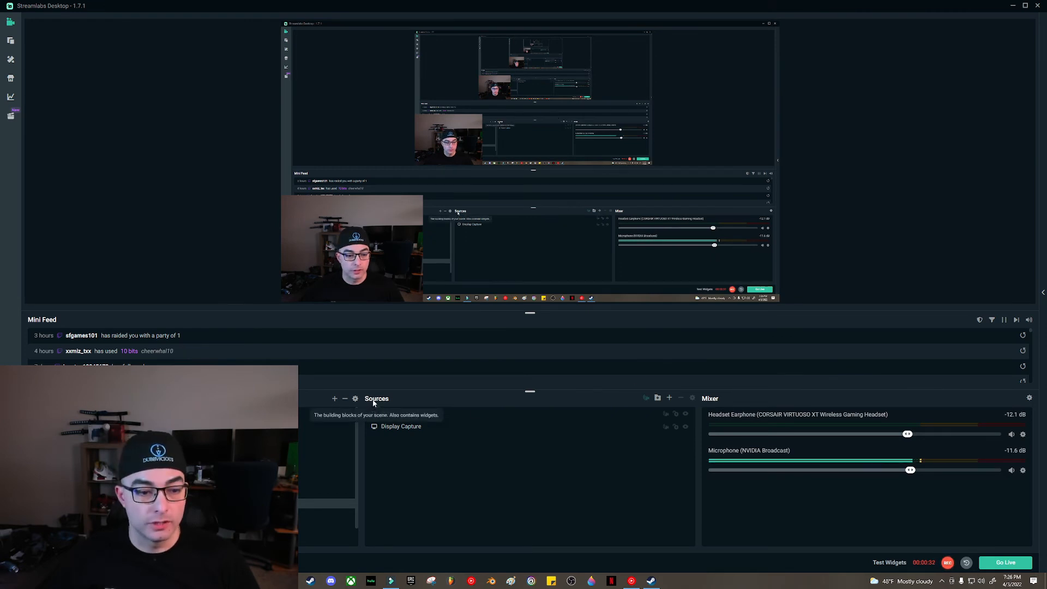
- Add a new Browser Source named "Trigger" to the Streamlabs Desktop scene
{"action": "left_click", "coordinate": [670, 398]}
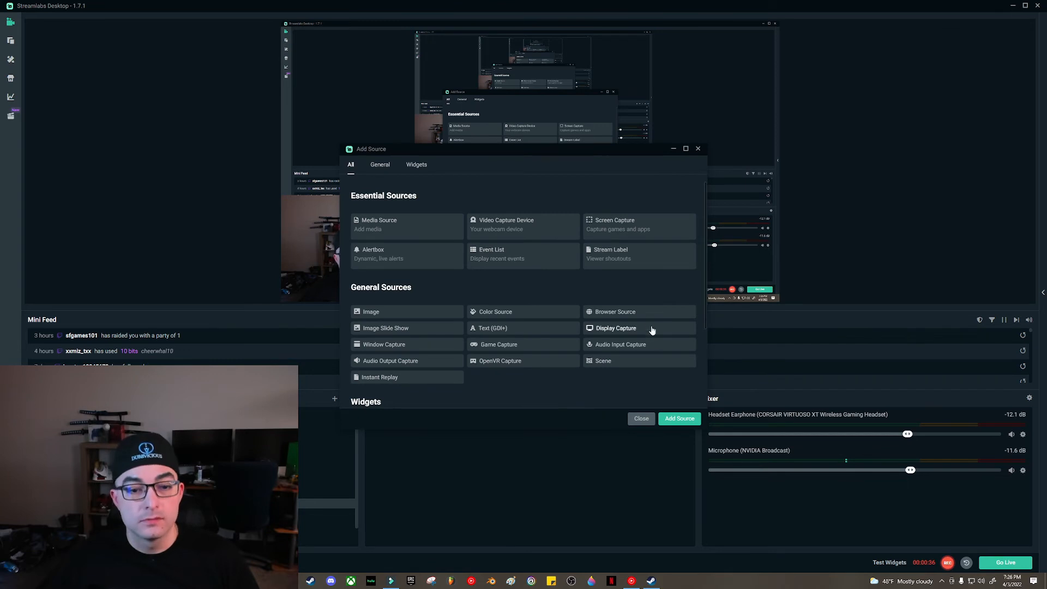
{"action": "left_click", "coordinate": [632, 312]}
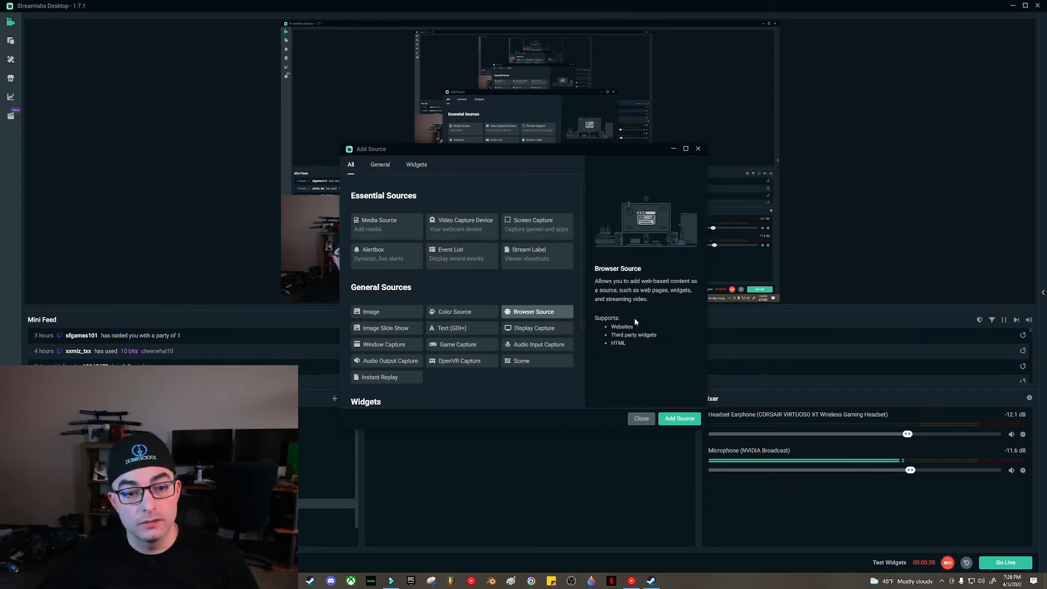
{"action": "left_click", "coordinate": [680, 419]}
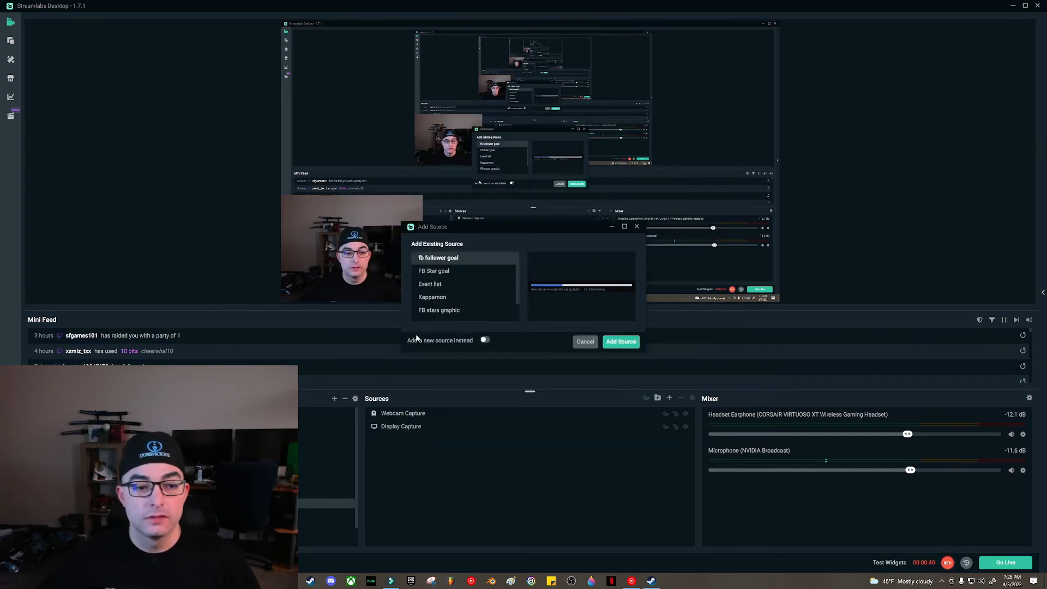
{"action": "left_click", "coordinate": [483, 340]}
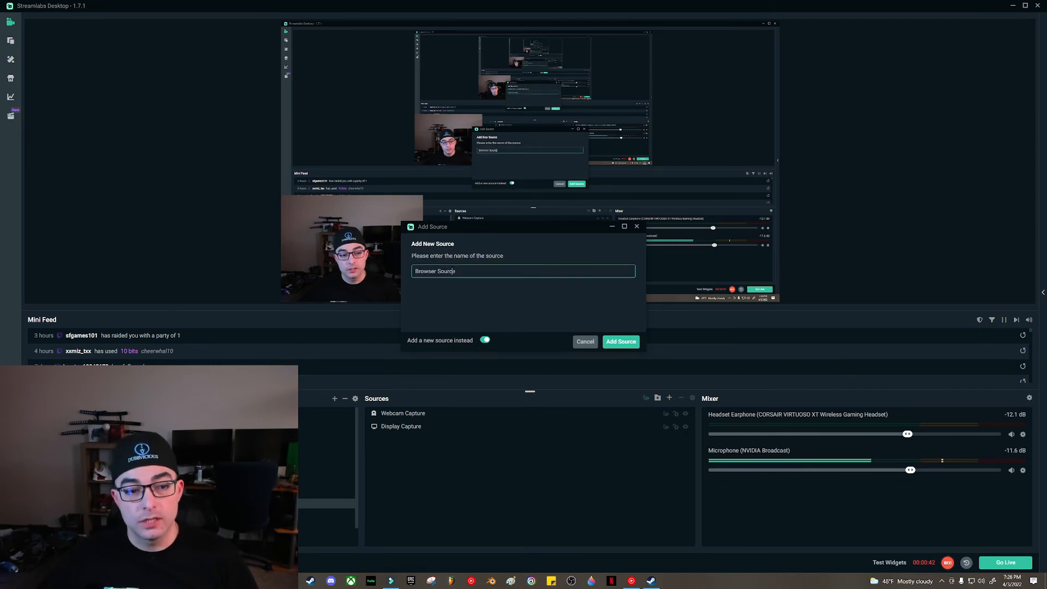
{"action": "double_click", "coordinate": [466, 271]}
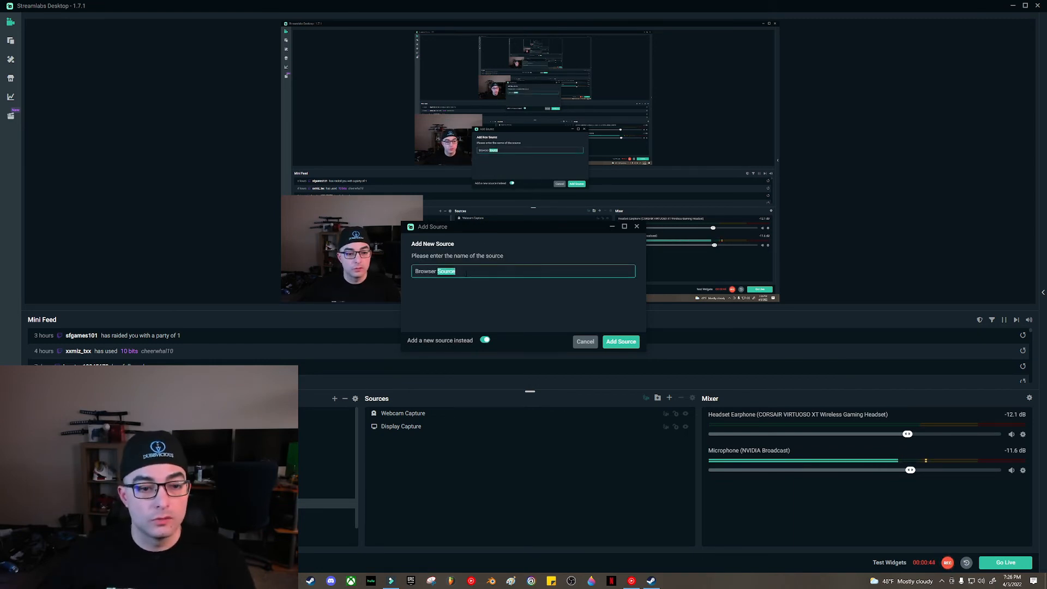
{"action": "type", "text": "T"}
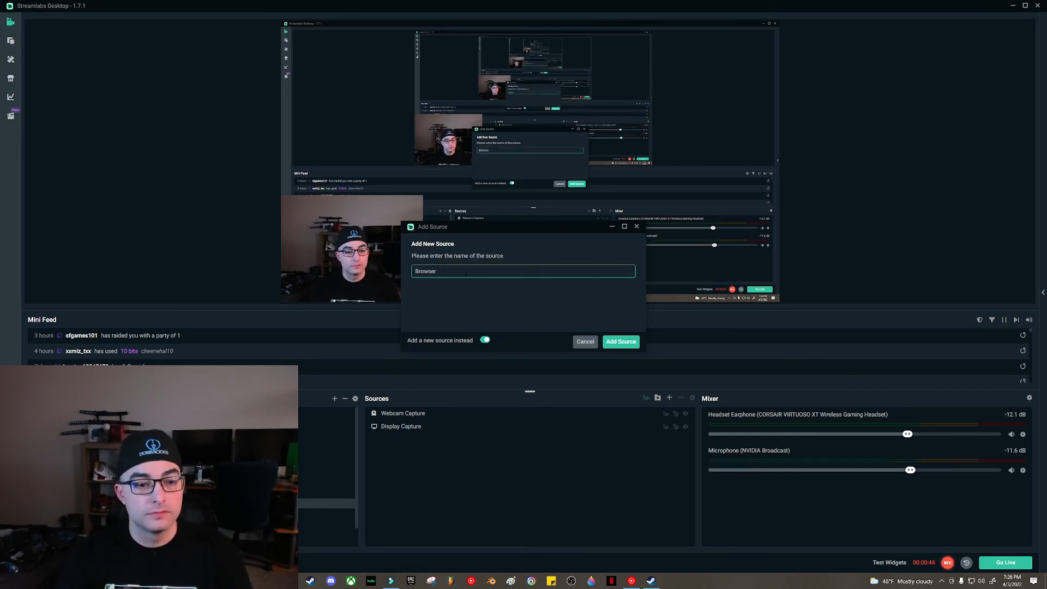
{"action": "key", "text": "BackSpace"}
{"action": "key", "text": "BackSpace"}
{"action": "key", "text": "BackSpace"}
{"action": "key", "text": "BackSpace"}
{"action": "key", "text": "BackSpace"}
{"action": "key", "text": "BackSpace"}
{"action": "key", "text": "BackSpace"}
{"action": "type", "text": "rigger"}
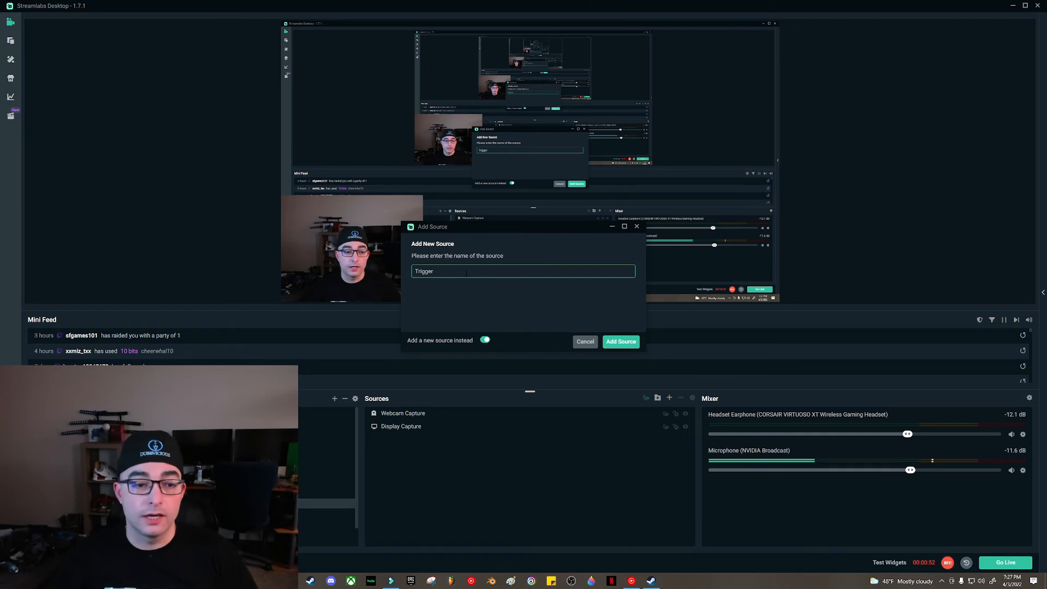
{"action": "left_click", "coordinate": [624, 344]}
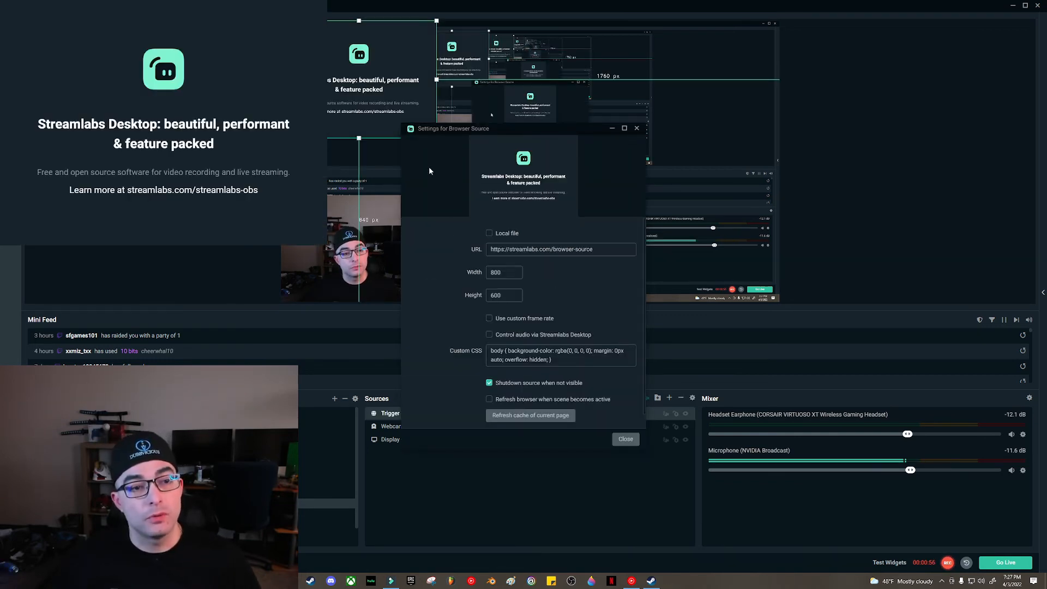
- Replace the Trigger source's URL with the copied private Triggerfyre overlay link and close the source settings
{"action": "left_click", "coordinate": [613, 251]}
{"action": "left_click_drag", "start_coordinate": [613, 250], "coordinate": [488, 251]}
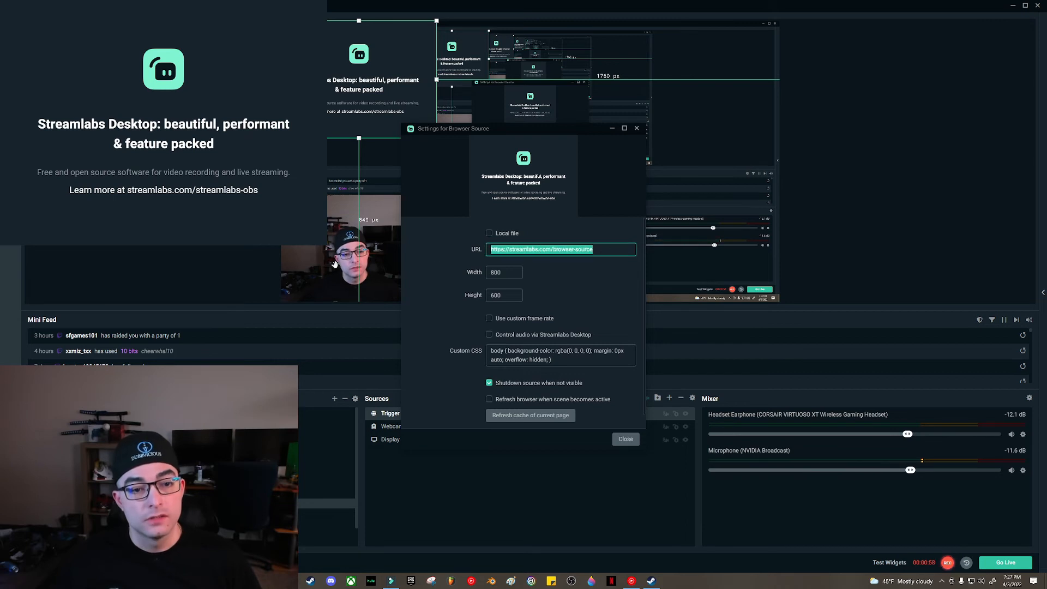
{"action": "right_click", "coordinate": [589, 251]}
{"action": "left_click", "coordinate": [605, 265]}
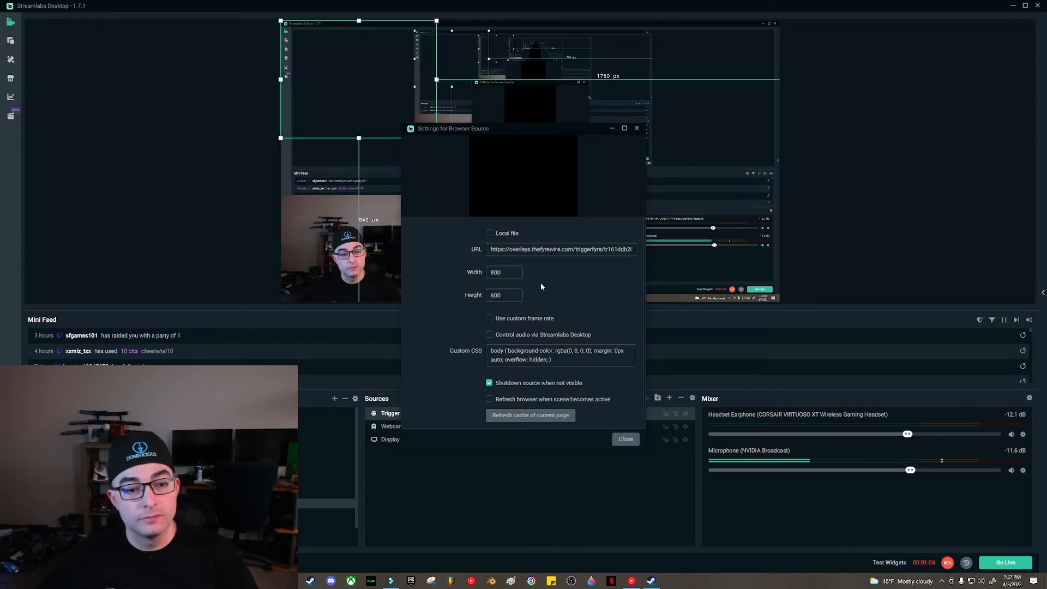
{"action": "left_click", "coordinate": [503, 272]}
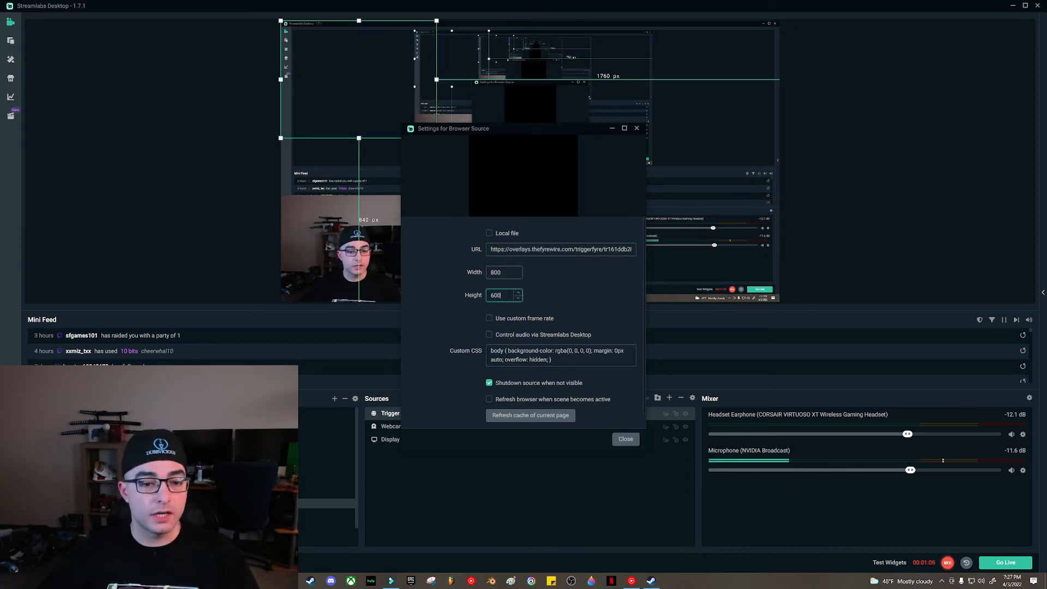
{"action": "left_click", "coordinate": [499, 295]}
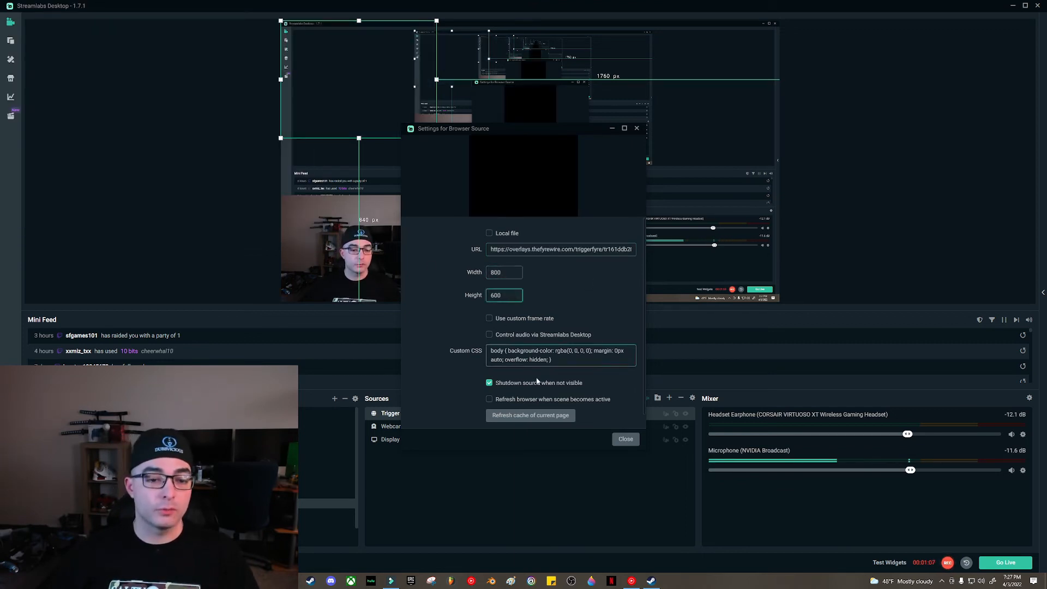
{"action": "left_click", "coordinate": [625, 439]}
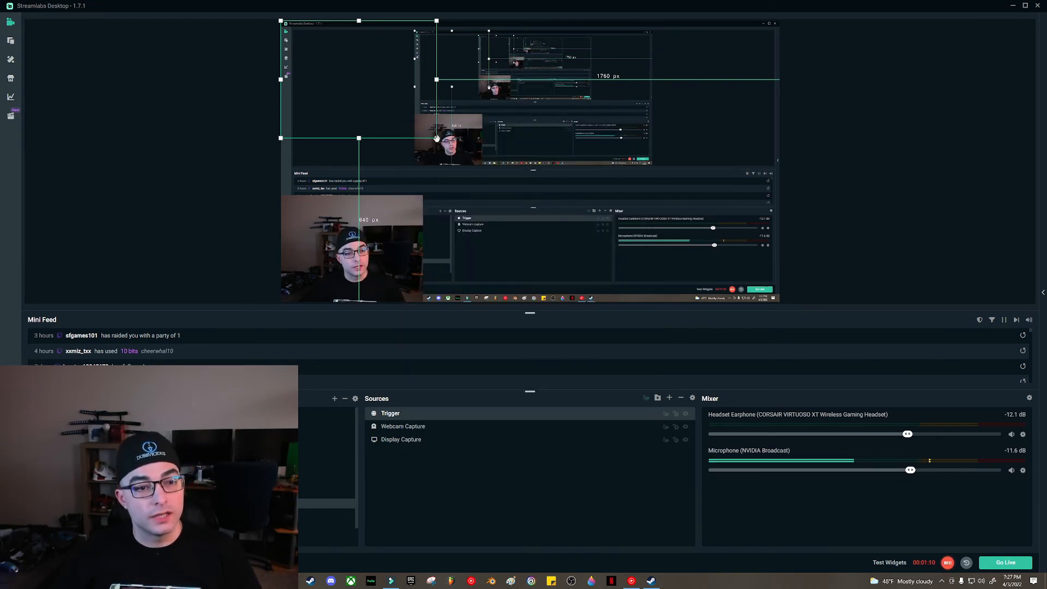
- Enlarge the Trigger source slightly and place it at the top centre of the canvas, about 814 px from the left edge
{"action": "mouse_move", "coordinate": [436, 138]}
{"action": "left_mouse_down"}
{"action": "mouse_move", "coordinate": [510, 167]}
{"action": "mouse_move", "coordinate": [447, 153]}
{"action": "left_mouse_up"}
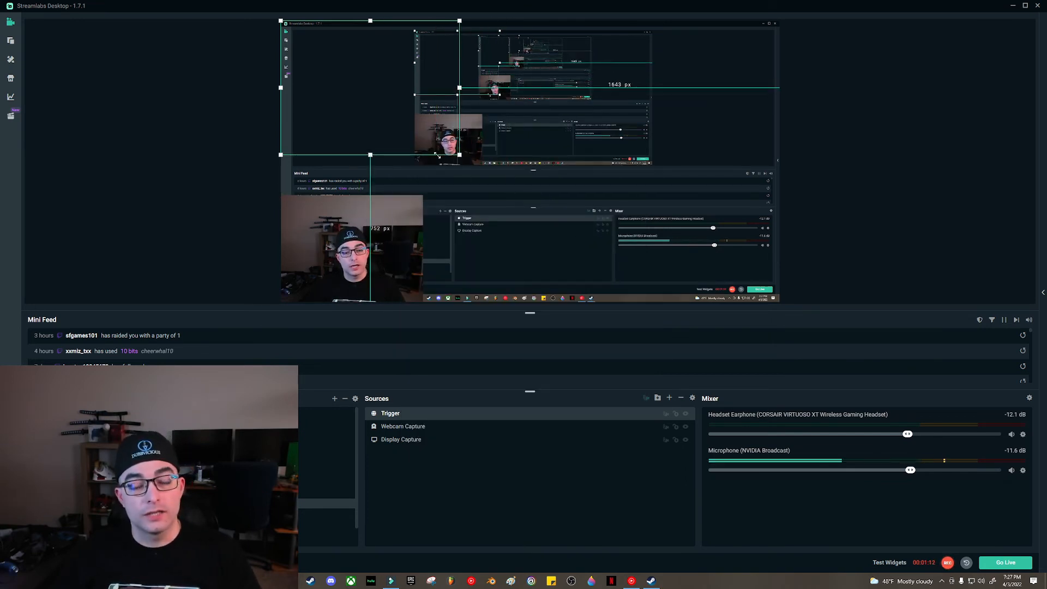
{"action": "left_click_drag", "start_coordinate": [393, 114], "coordinate": [552, 118]}
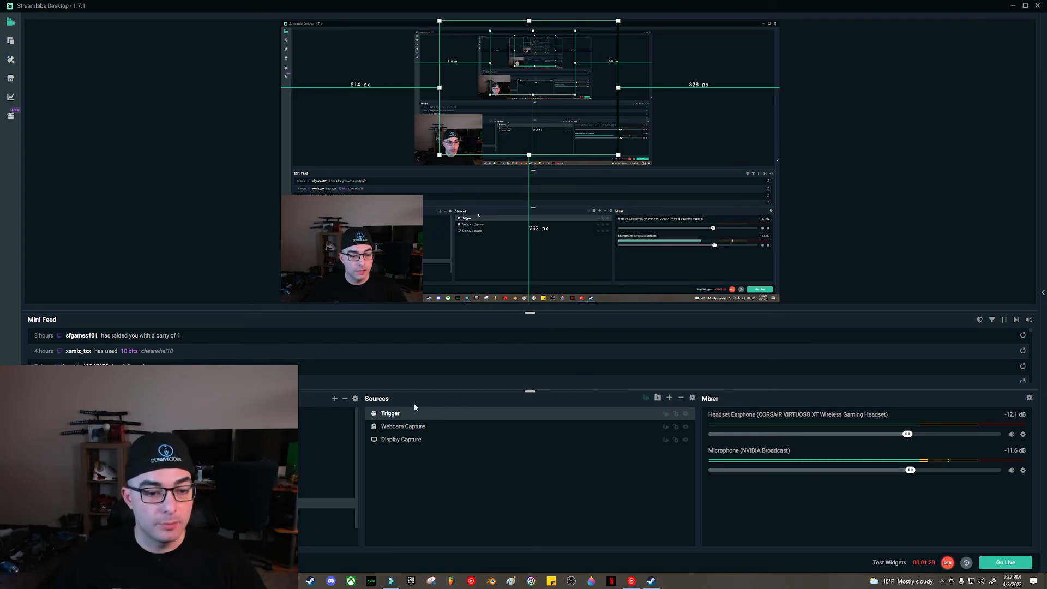
- Reposition the Trigger source in the upper middle of the canvas, about 949 px from the left edge and 694 px from the right
{"action": "left_click_drag", "start_coordinate": [590, 97], "coordinate": [377, 296]}
{"action": "left_click_drag", "start_coordinate": [386, 248], "coordinate": [578, 128]}
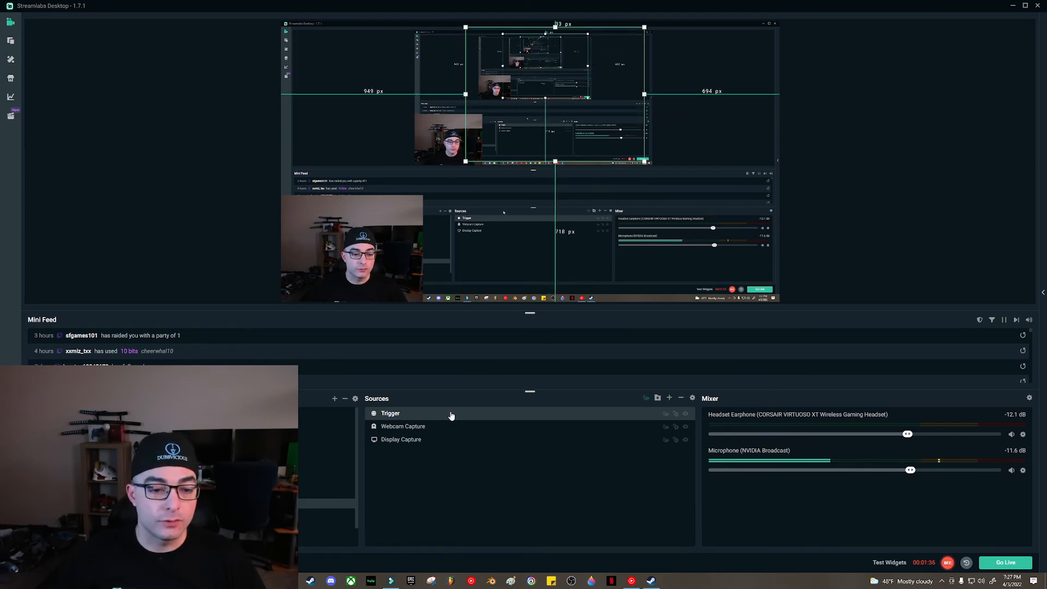
- Try the Trigger source beneath Display Capture in the source order, view its settings, and return it to the top
{"action": "left_click_drag", "start_coordinate": [443, 466], "coordinate": [443, 462]}
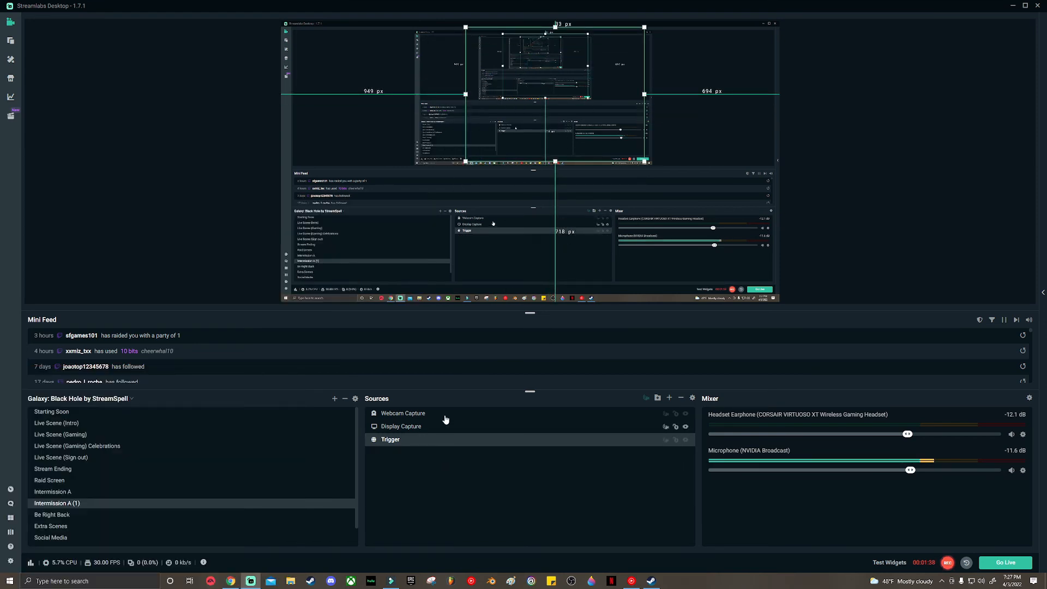
{"action": "double_click", "coordinate": [425, 445]}
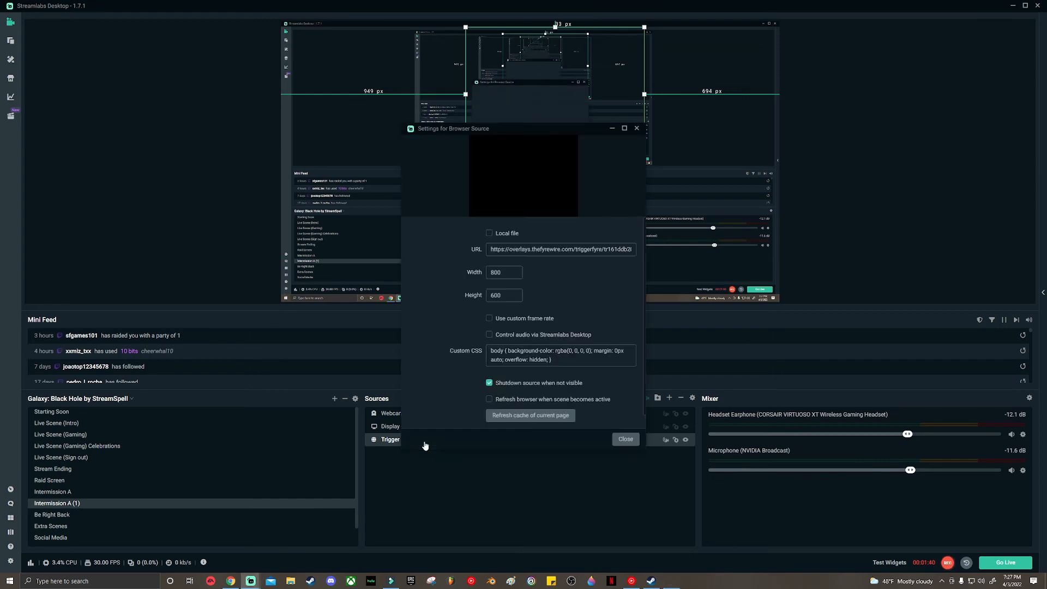
{"action": "left_click", "coordinate": [625, 440]}
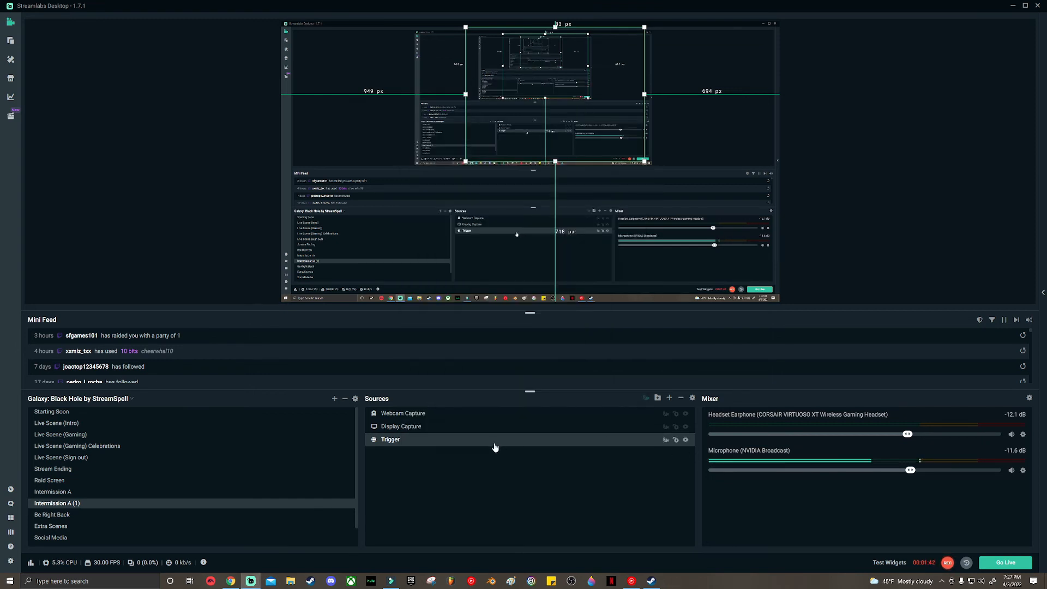
{"action": "left_click_drag", "start_coordinate": [488, 413], "coordinate": [488, 413]}
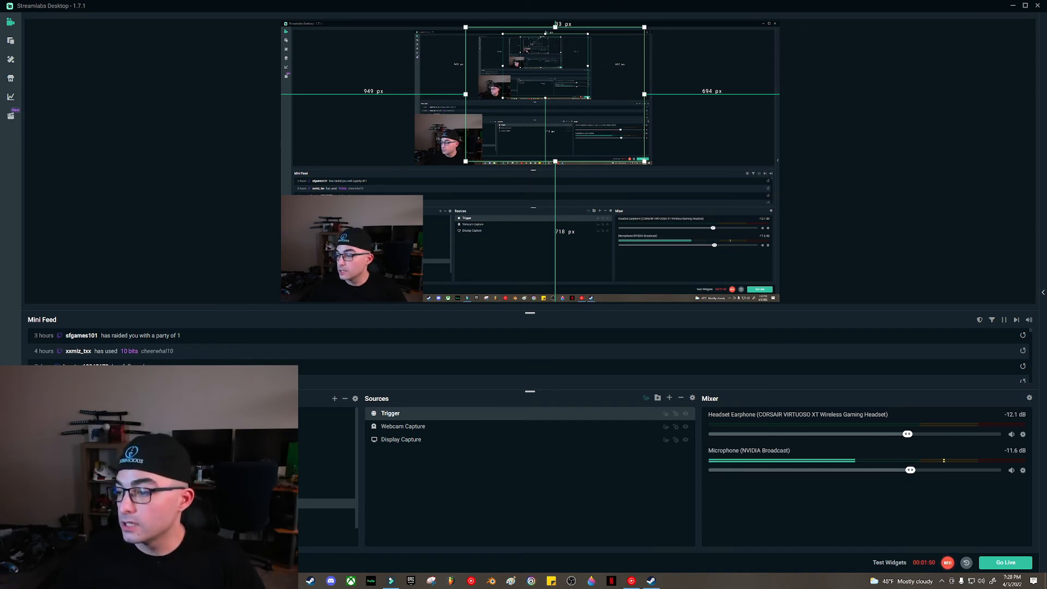
- Bring the Chrome window over Streamlabs Desktop and open the Twitch channel page with its stream chat
{"action": "left_click_drag", "start_coordinate": [1046, 26], "coordinate": [813, 24]}
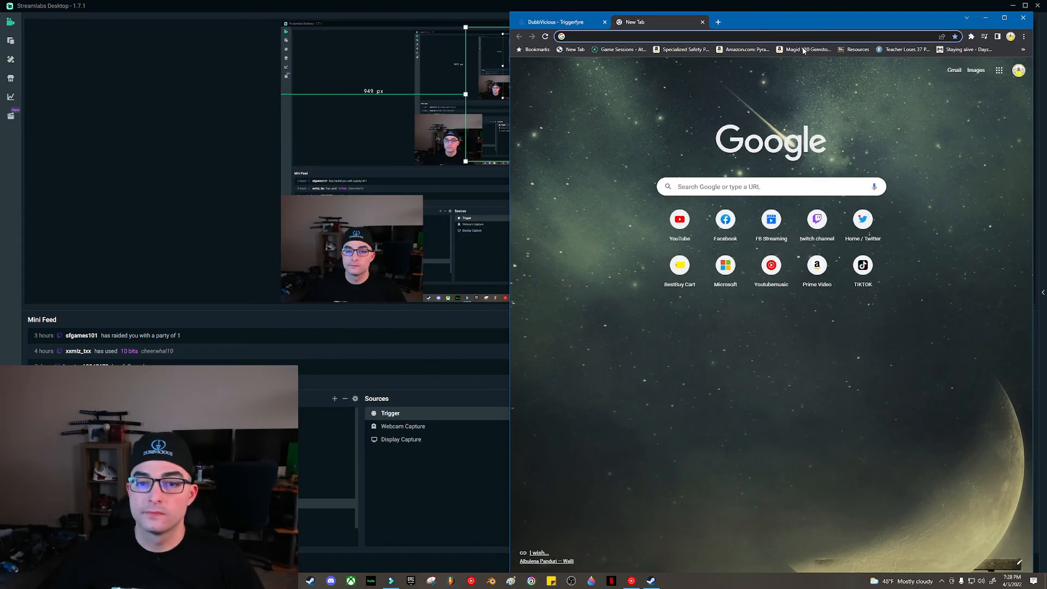
{"action": "left_click", "coordinate": [817, 219]}
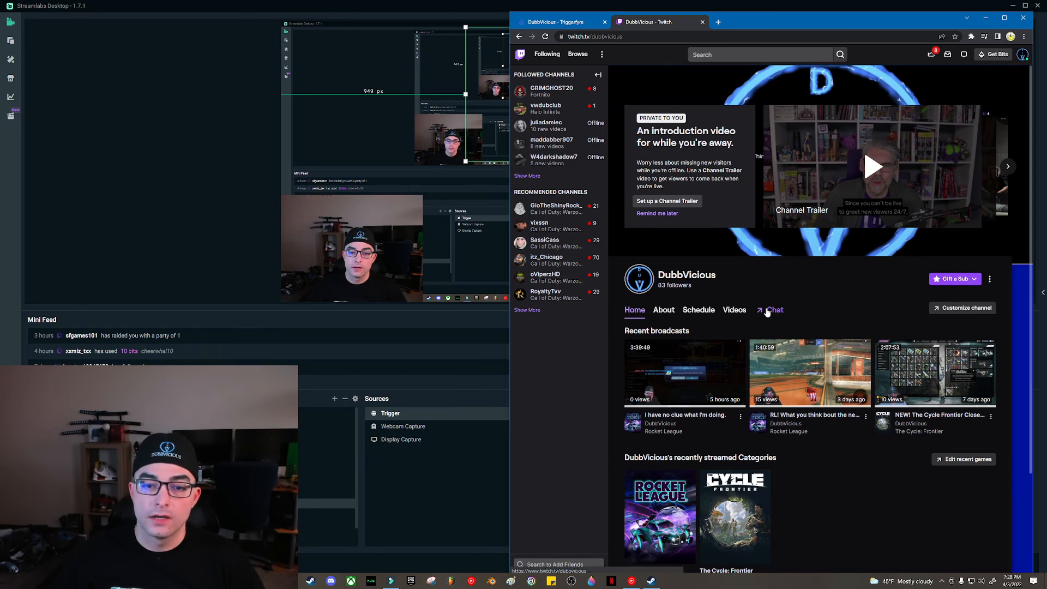
{"action": "left_click", "coordinate": [767, 312]}
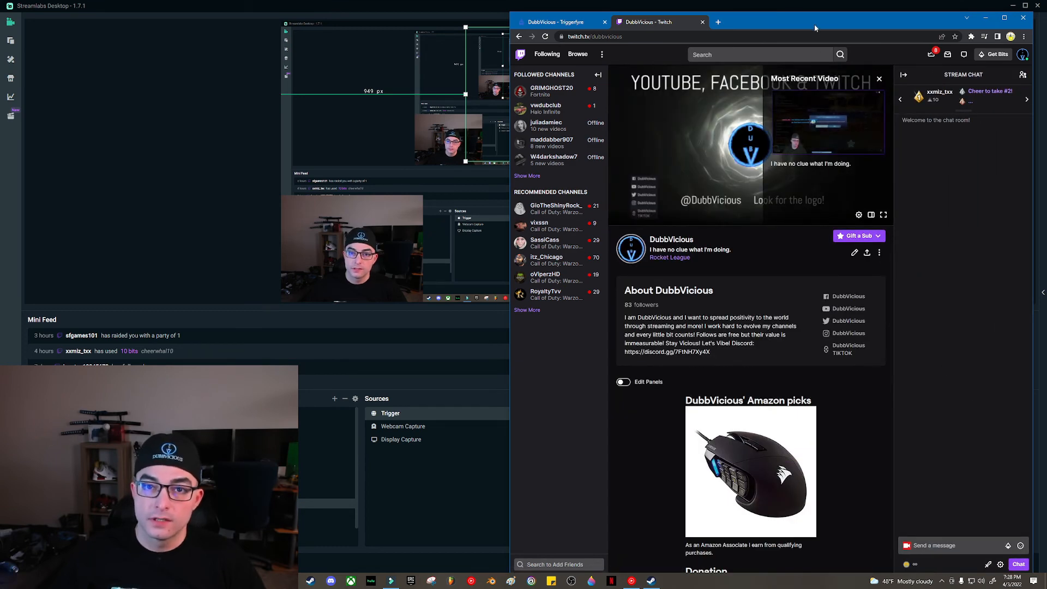
- Open the channel's Rewards & Challenges from chat, pass the channel points introduction, and browse to the 500-point 60percent reward
{"action": "left_click", "coordinate": [910, 564]}
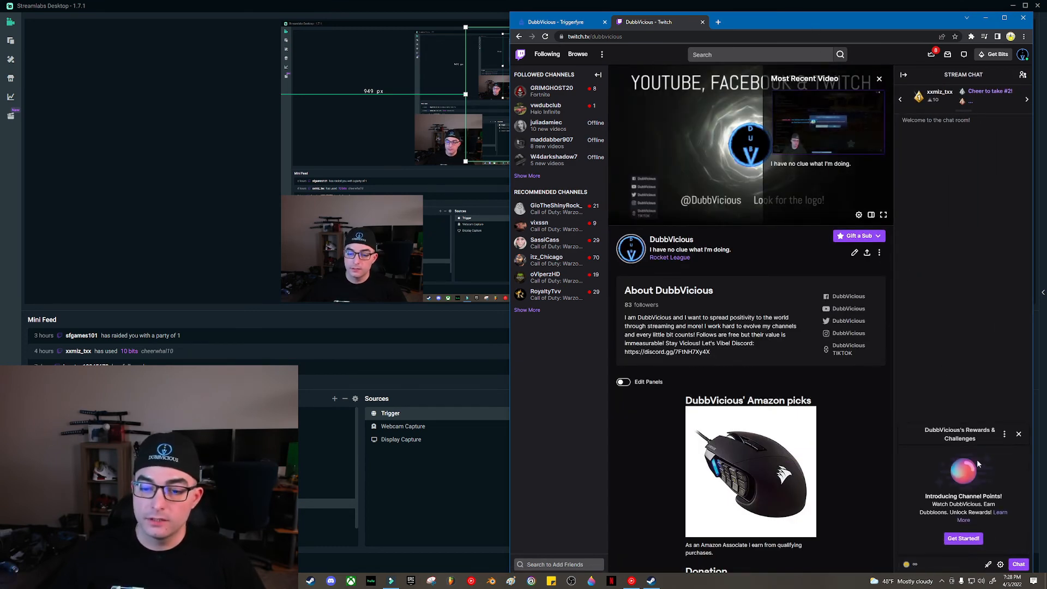
{"action": "left_click", "coordinate": [963, 539]}
{"action": "scroll", "coordinate": [973, 509], "scroll_direction": "down", "scroll_amount": 1}
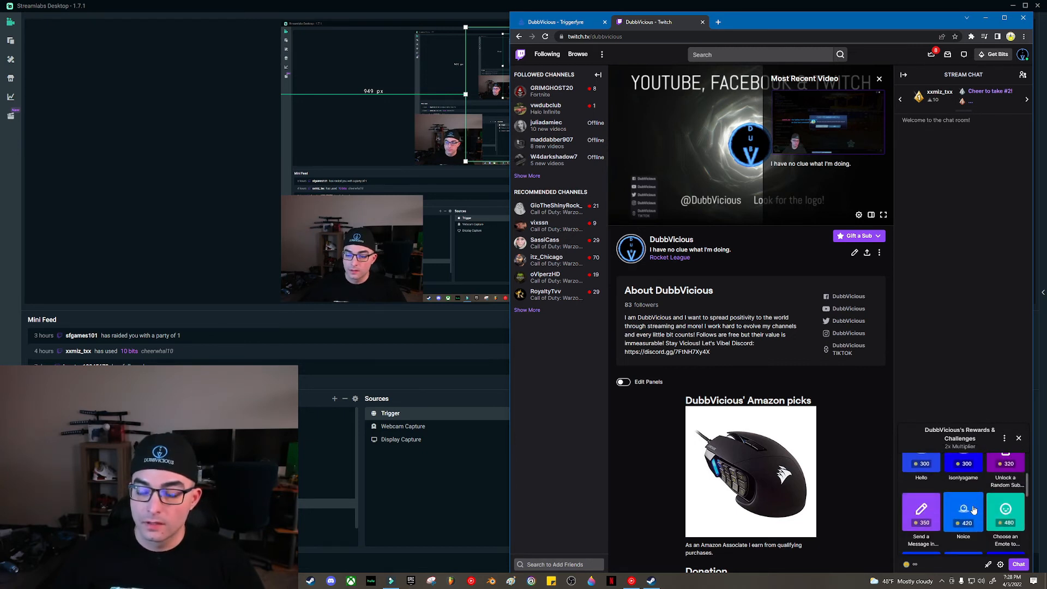
{"action": "scroll", "coordinate": [974, 509], "scroll_direction": "down", "scroll_amount": 2}
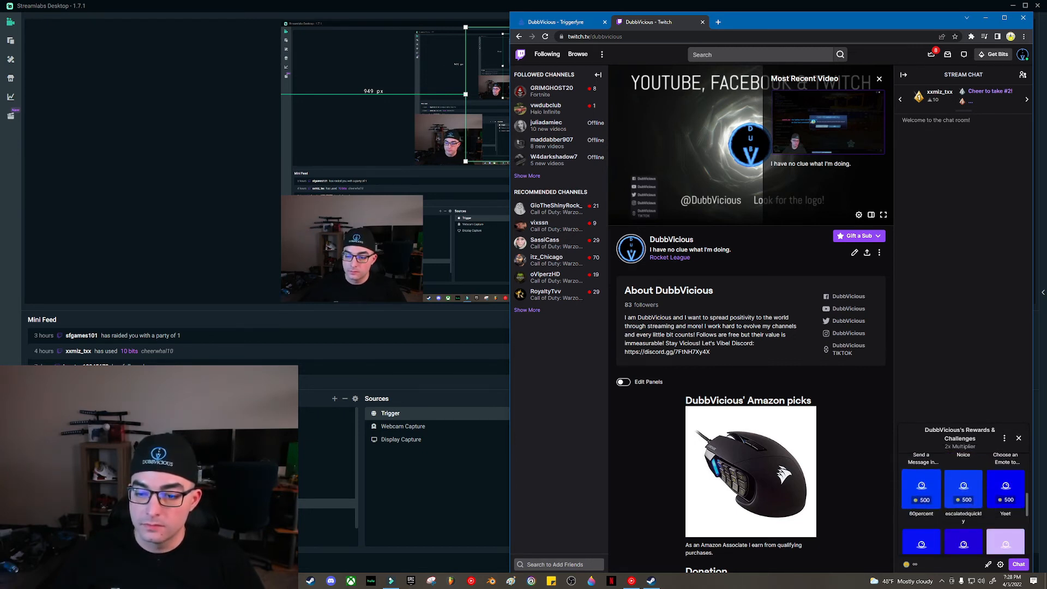
{"action": "scroll", "coordinate": [964, 516], "scroll_direction": "down", "scroll_amount": 1}
{"action": "scroll", "coordinate": [975, 521], "scroll_direction": "down", "scroll_amount": 1}
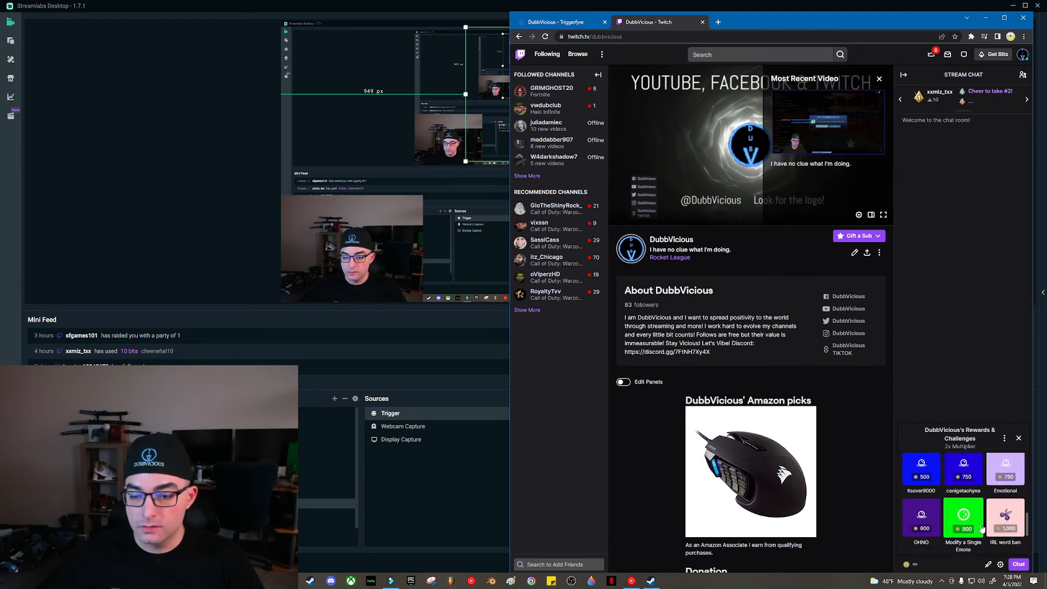
{"action": "scroll", "coordinate": [970, 507], "scroll_direction": "up", "scroll_amount": 2}
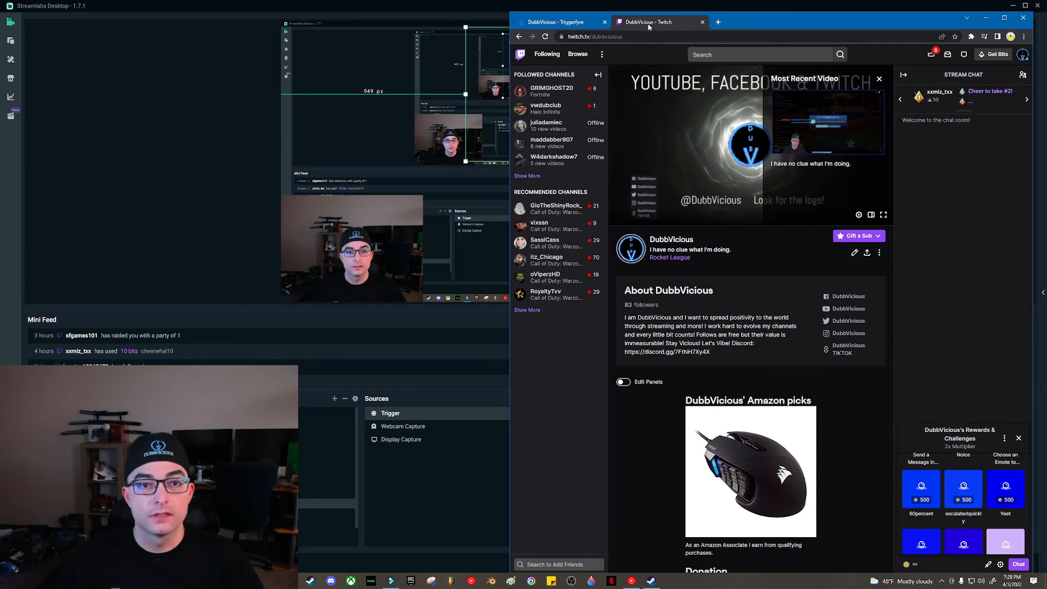
- Narrow the Twitch window to uncover the Streamlabs canvas, then redeem the 60percent reward for 500 points and close the Twitch page
{"action": "left_click_drag", "start_coordinate": [506, 126], "coordinate": [709, 126]}
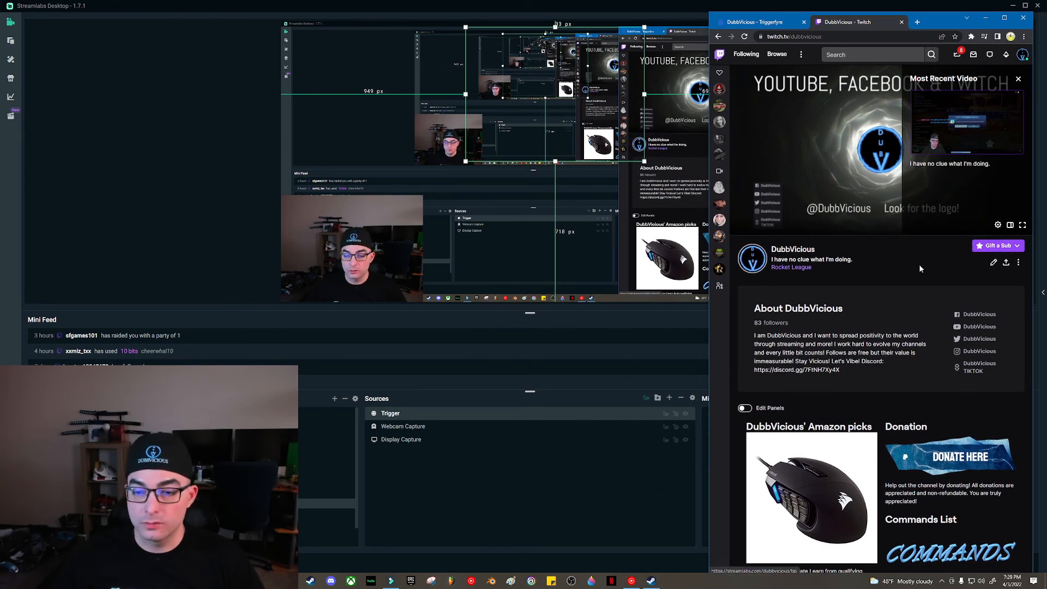
{"action": "left_click_drag", "start_coordinate": [980, 329], "coordinate": [1045, 328]}
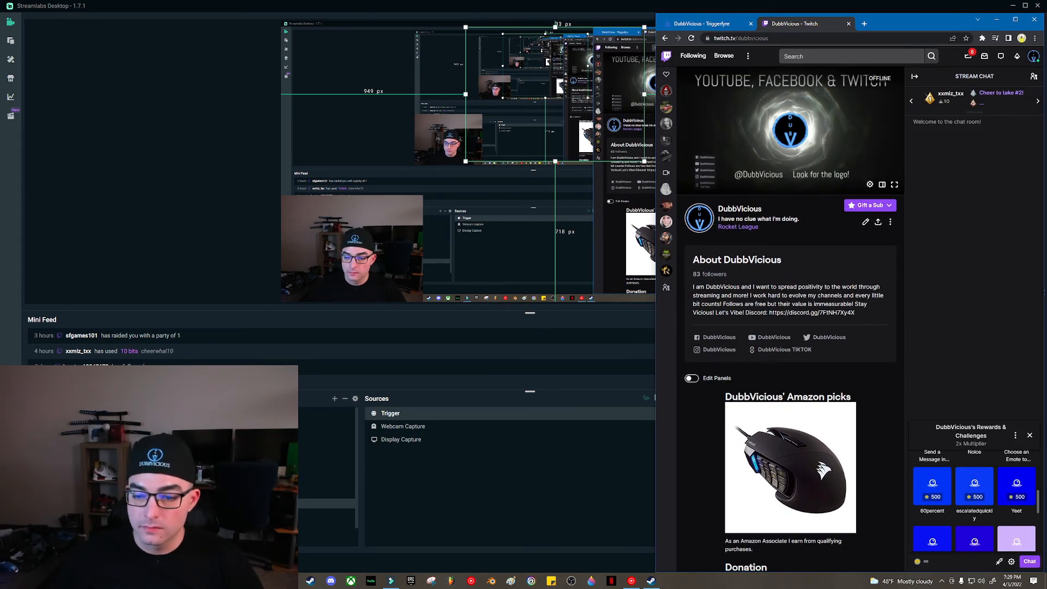
{"action": "left_click", "coordinate": [933, 486]}
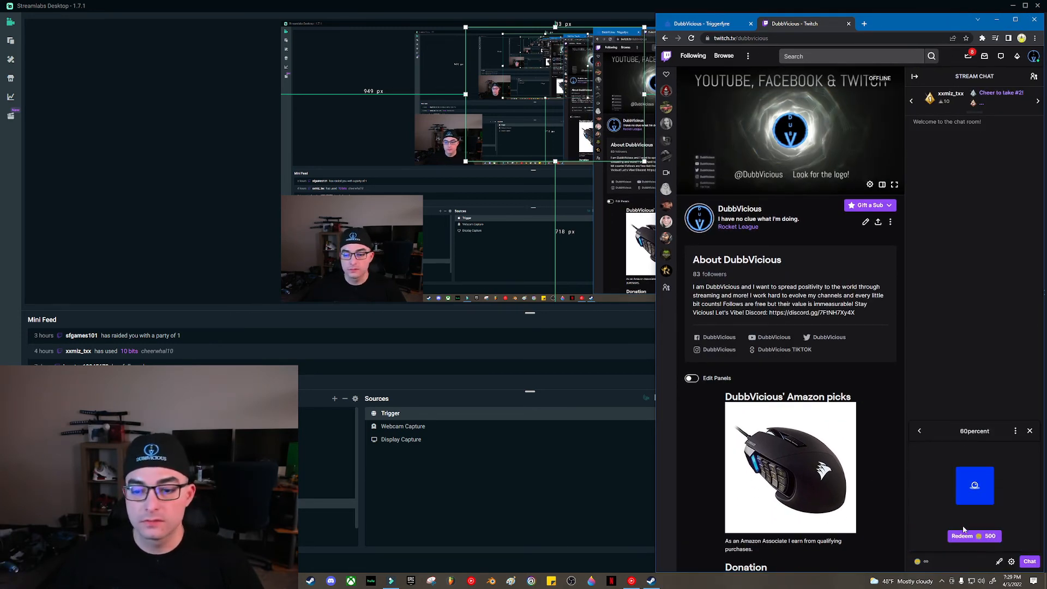
{"action": "left_click", "coordinate": [964, 534]}
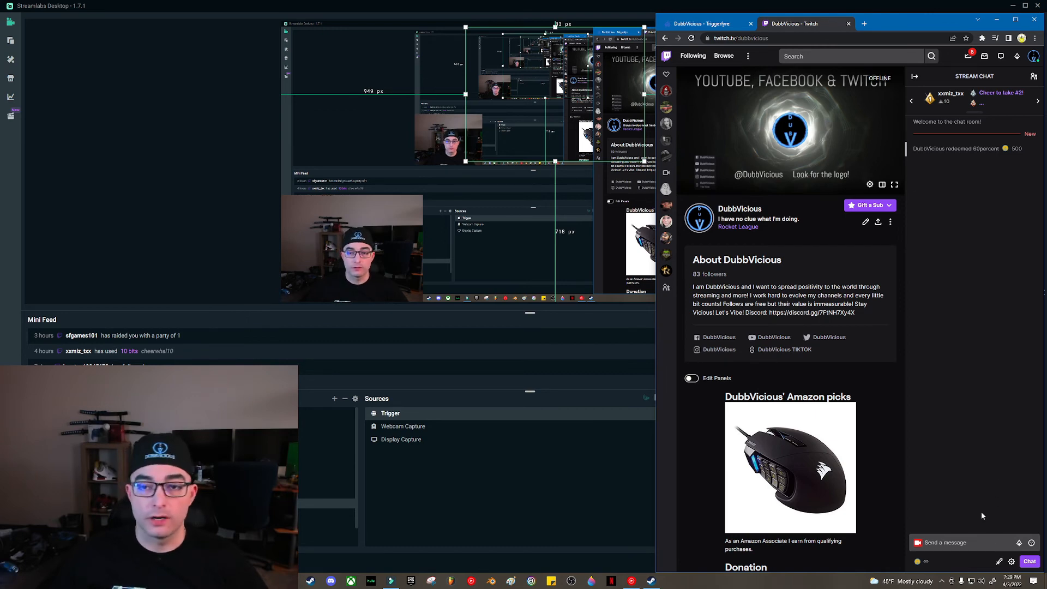
{"action": "left_click", "coordinate": [848, 23]}
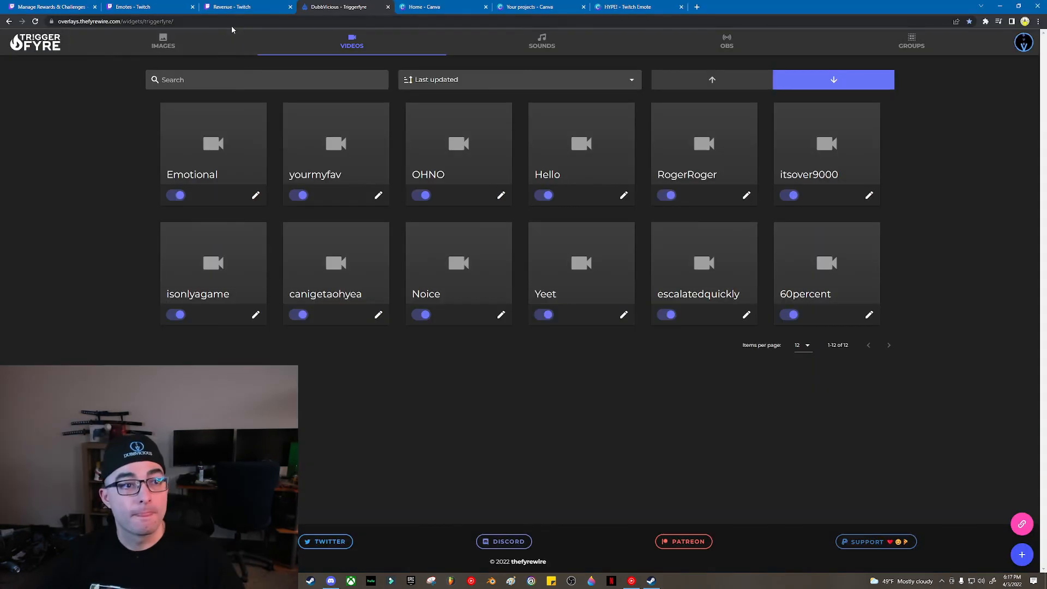
- Switch to the Twitch Ads Manager page and toggle the ad heads-up notification on and back off
{"action": "left_click", "coordinate": [236, 7]}
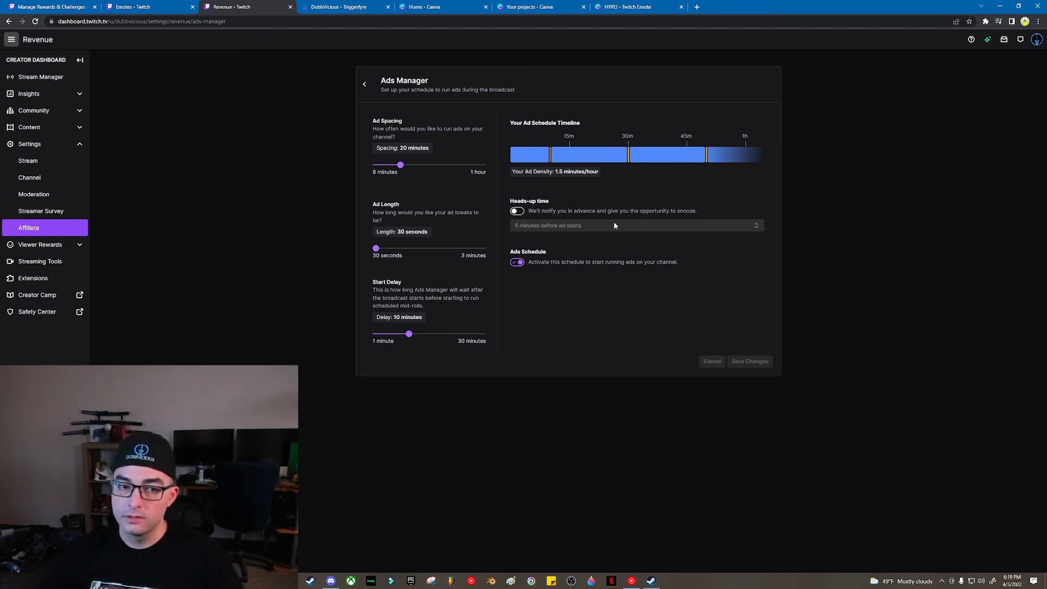
{"action": "left_click", "coordinate": [517, 212]}
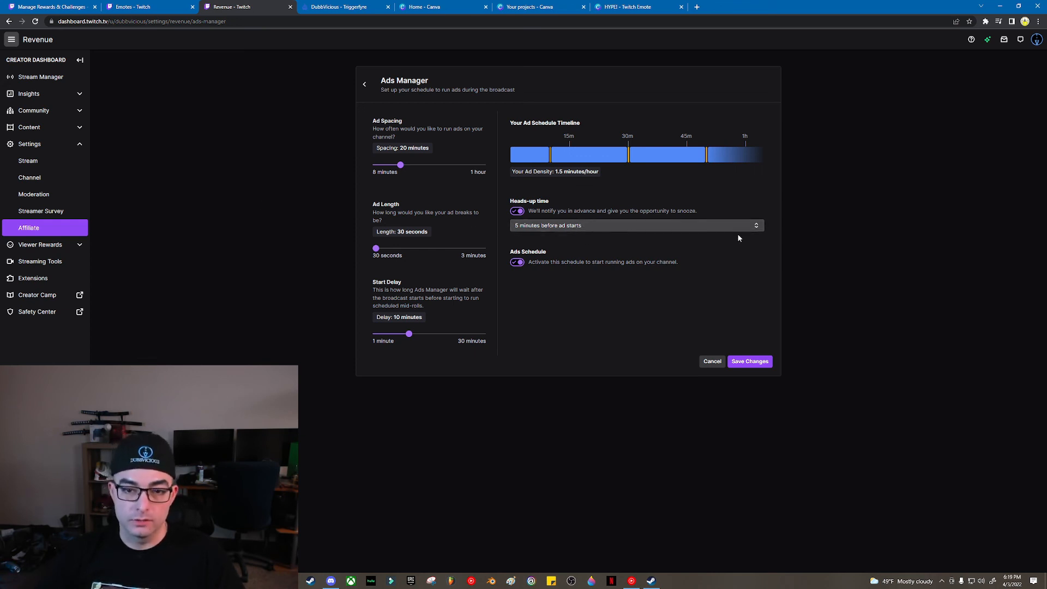
{"action": "left_click", "coordinate": [516, 213]}
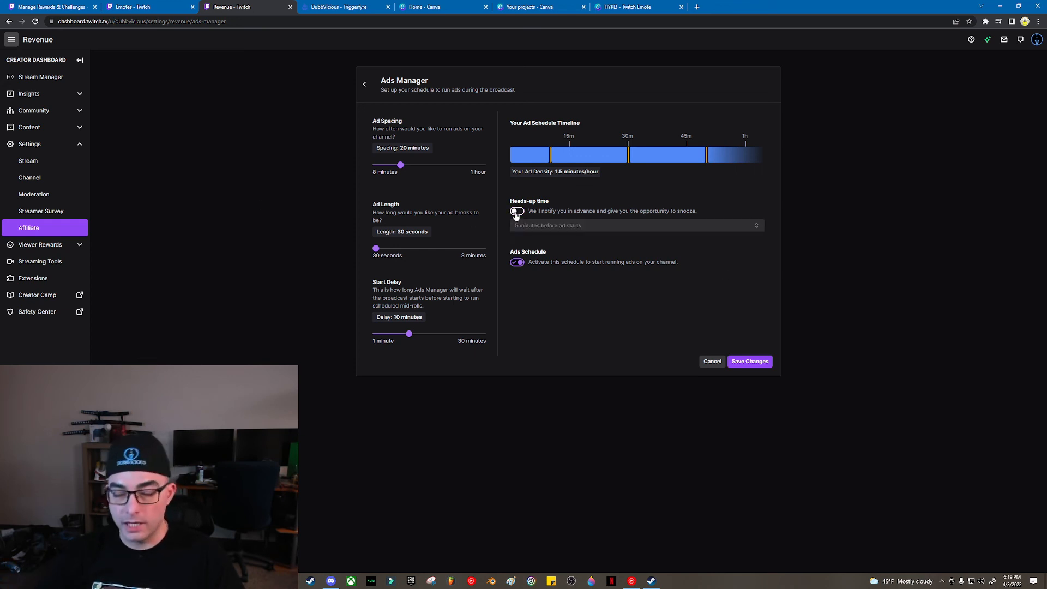